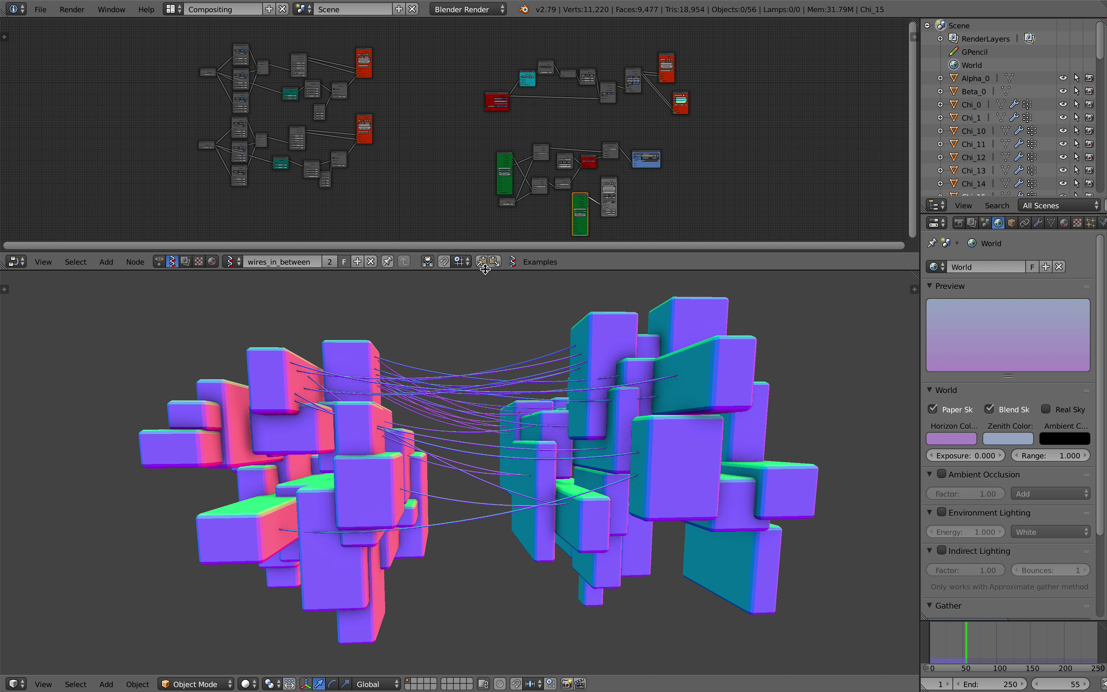
{"action": "left_click_drag", "start_coordinate": [484, 270], "coordinate": [486, 285]}
{"action": "middle_click_drag", "start_coordinate": [448, 194], "coordinate": [472, 178]}
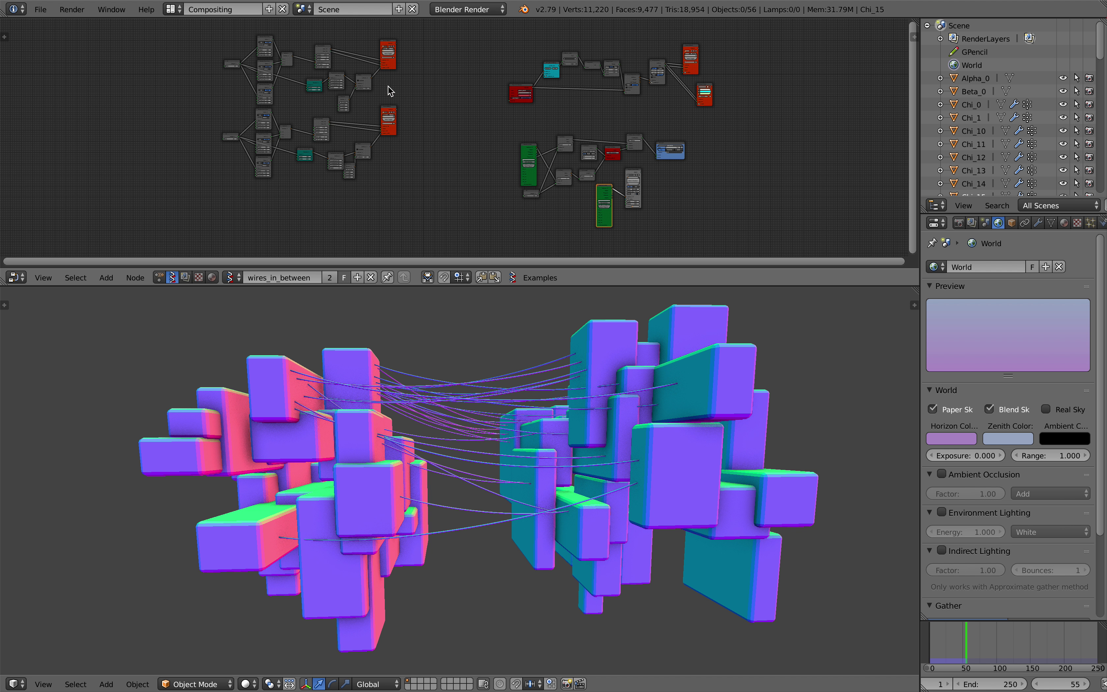
{"action": "middle_click_drag", "start_coordinate": [388, 90], "coordinate": [382, 91]}
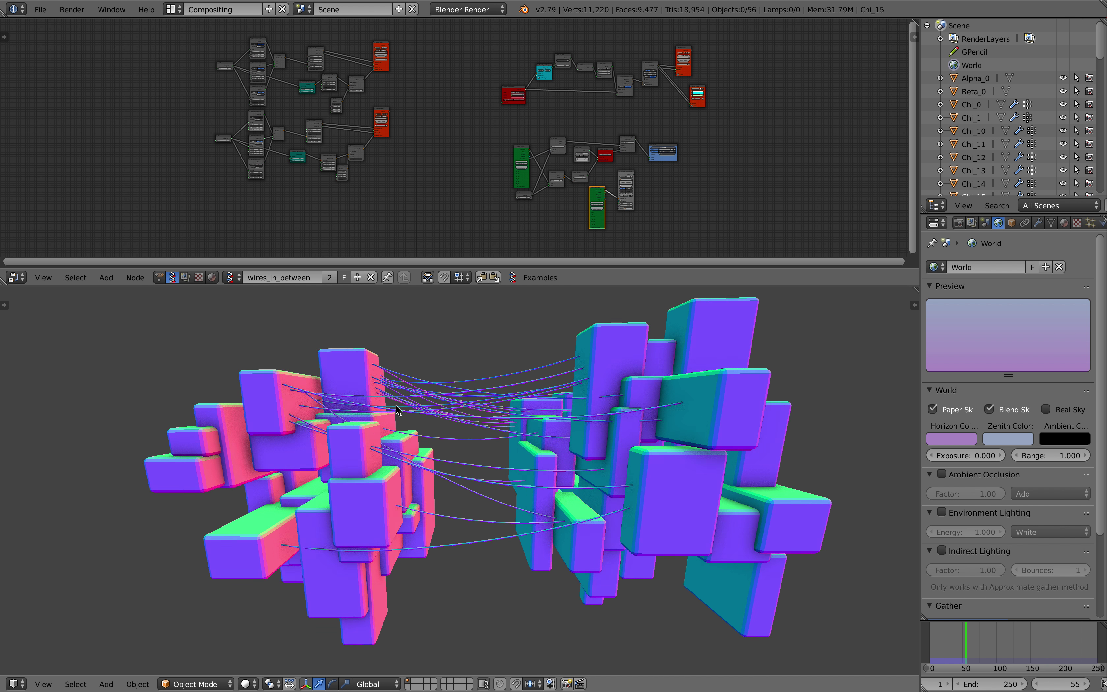
{"action": "left_click_drag", "start_coordinate": [461, 285], "coordinate": [462, 231]}
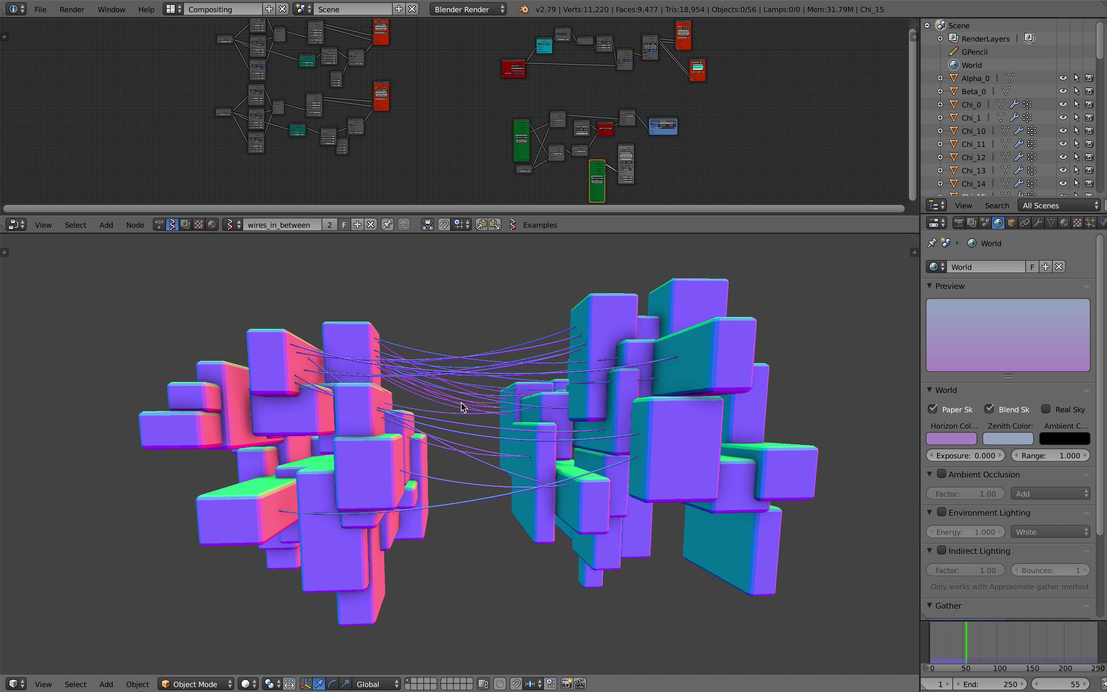
{"action": "left_click_drag", "start_coordinate": [586, 233], "coordinate": [591, 264]}
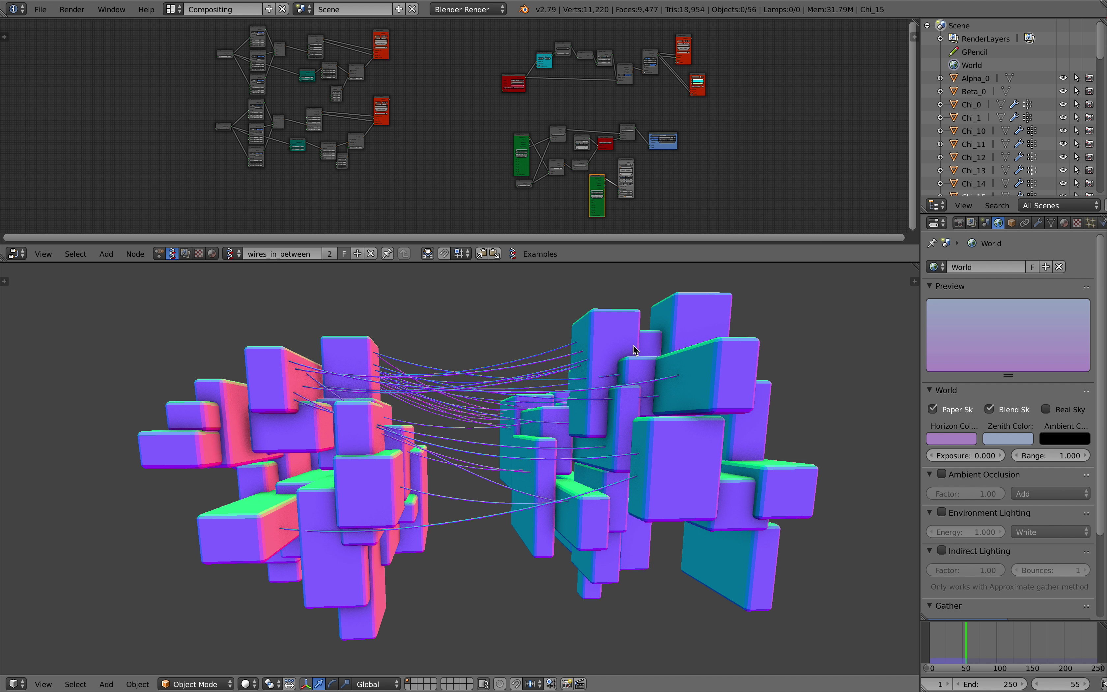
Open the 3D viewport's properties and examine its view, display and shading settings, including Matcap and Ambient Occlusion
{"action": "left_click", "coordinate": [913, 282]}
{"action": "scroll", "coordinate": [837, 478], "scroll_direction": "down", "scroll_amount": 8}
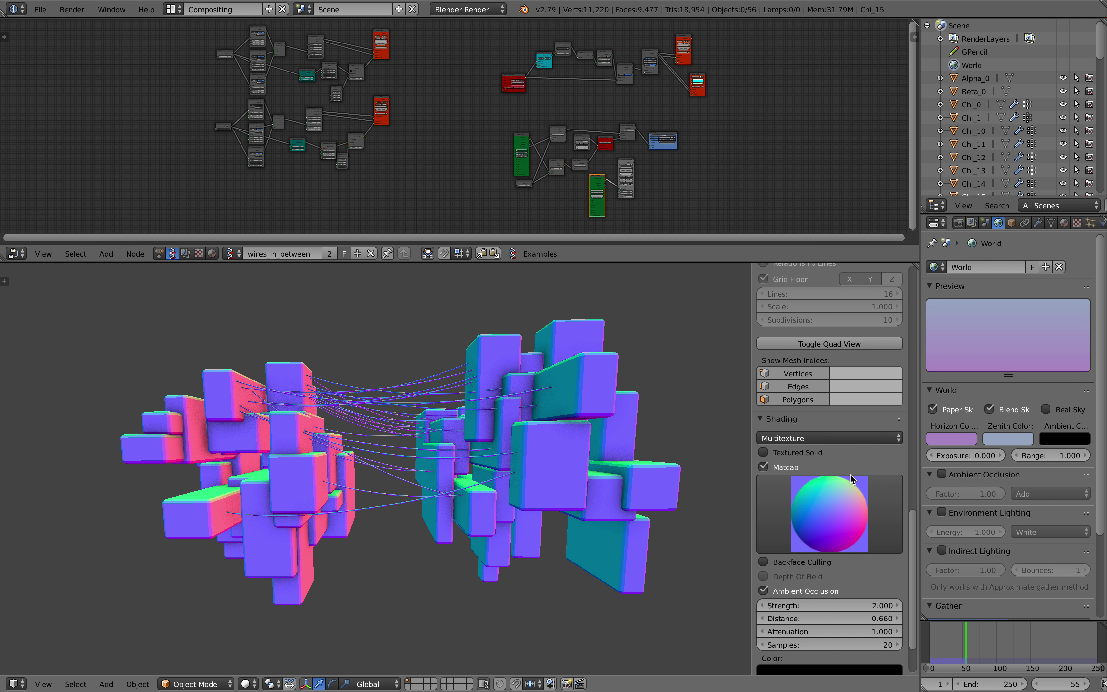
{"action": "scroll", "coordinate": [850, 474], "scroll_direction": "up", "scroll_amount": 10}
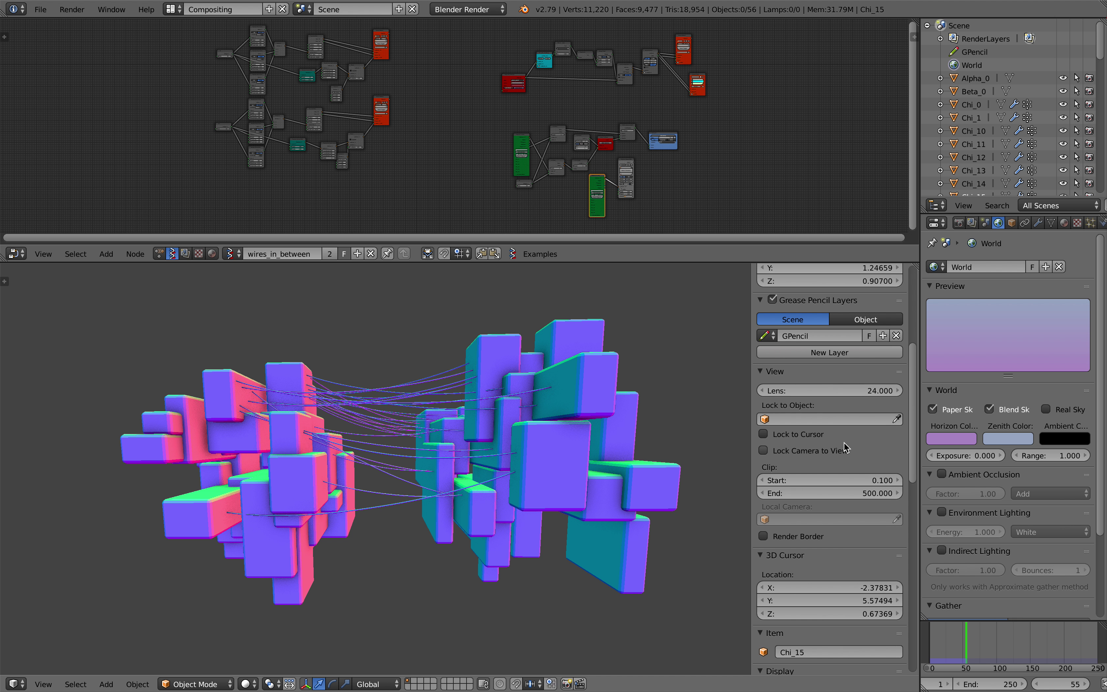
{"action": "scroll", "coordinate": [844, 442], "scroll_direction": "up", "scroll_amount": 2}
{"action": "scroll", "coordinate": [846, 439], "scroll_direction": "down", "scroll_amount": 8}
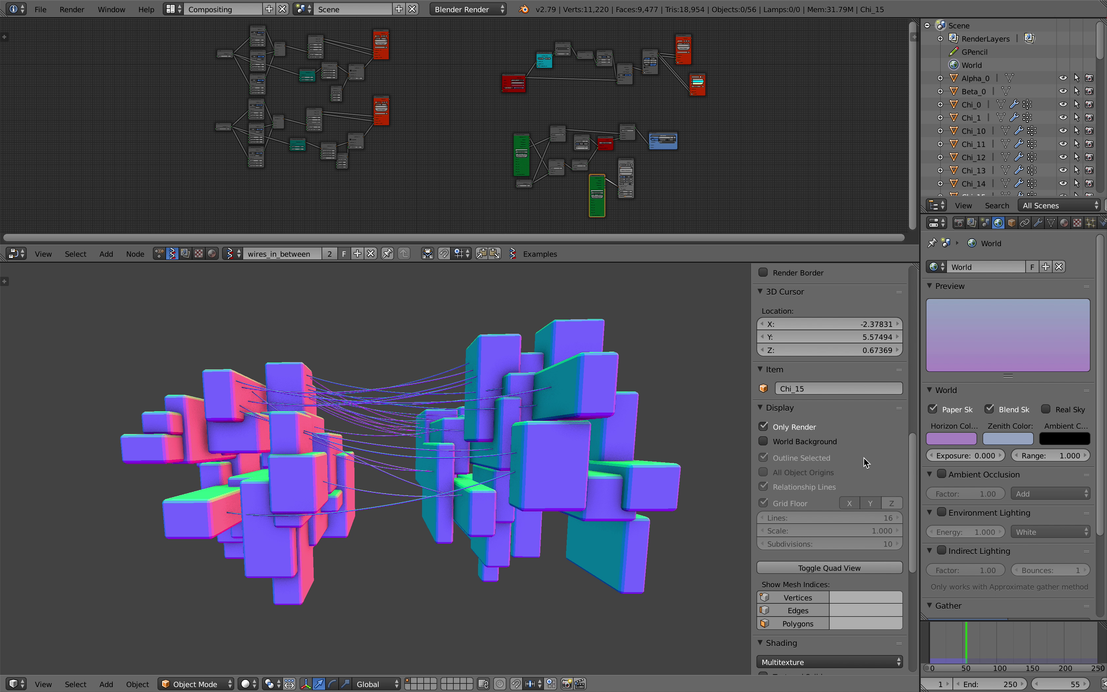
{"action": "scroll", "coordinate": [865, 462], "scroll_direction": "down", "scroll_amount": 10}
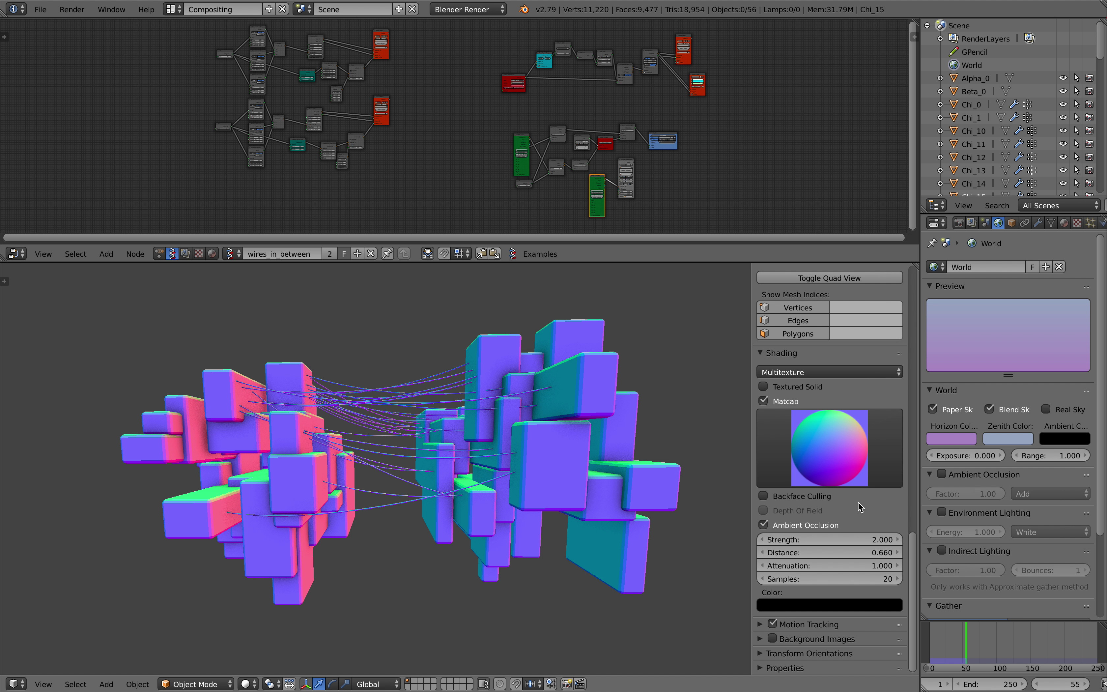
{"action": "scroll", "coordinate": [858, 511], "scroll_direction": "up", "scroll_amount": 2}
{"action": "scroll", "coordinate": [659, 422], "scroll_direction": "up", "scroll_amount": 5}
{"action": "scroll", "coordinate": [614, 420], "scroll_direction": "down", "scroll_amount": 5}
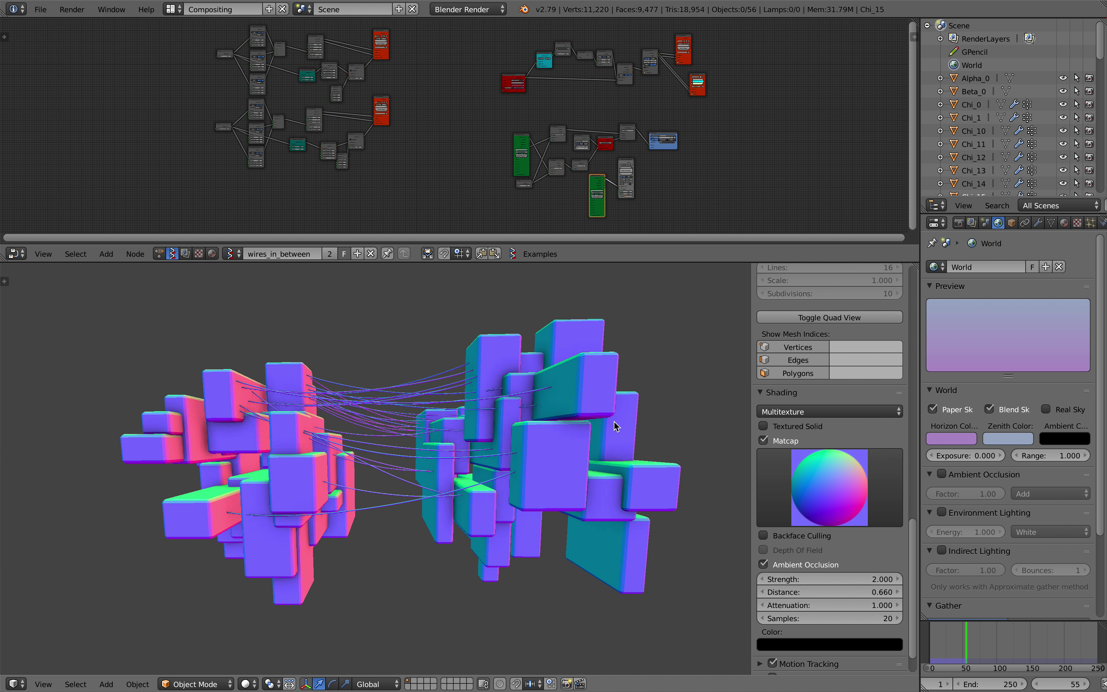
{"action": "scroll", "coordinate": [851, 489], "scroll_direction": "down", "scroll_amount": 2}
{"action": "scroll", "coordinate": [789, 489], "scroll_direction": "up", "scroll_amount": 20}
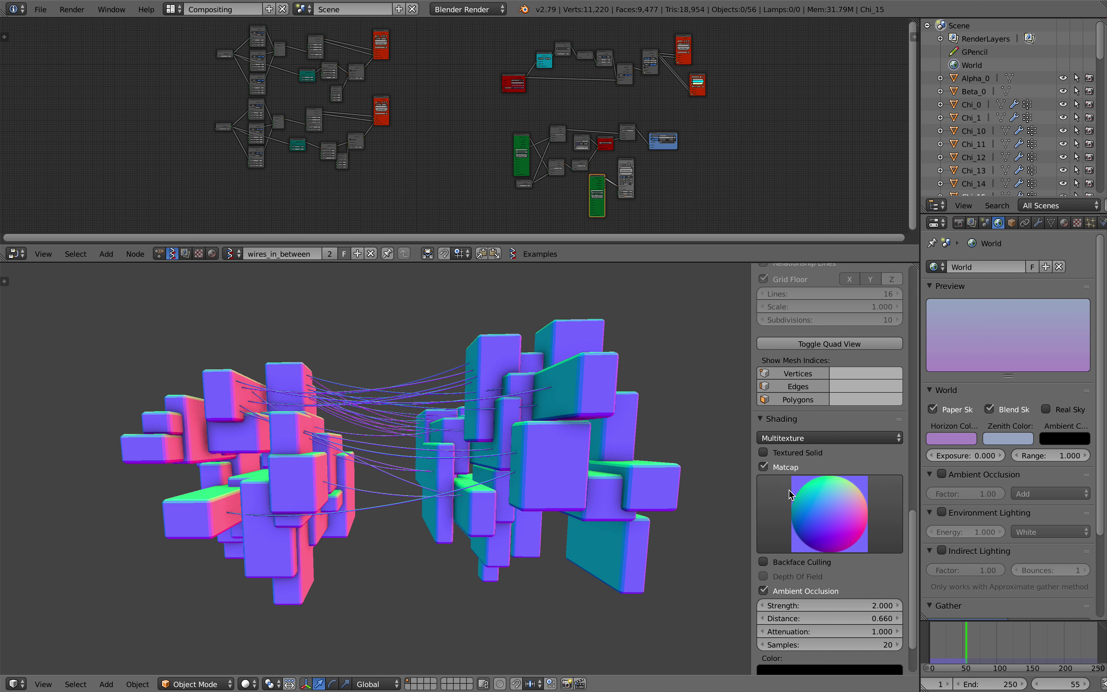
{"action": "scroll", "coordinate": [862, 431], "scroll_direction": "up", "scroll_amount": 3}
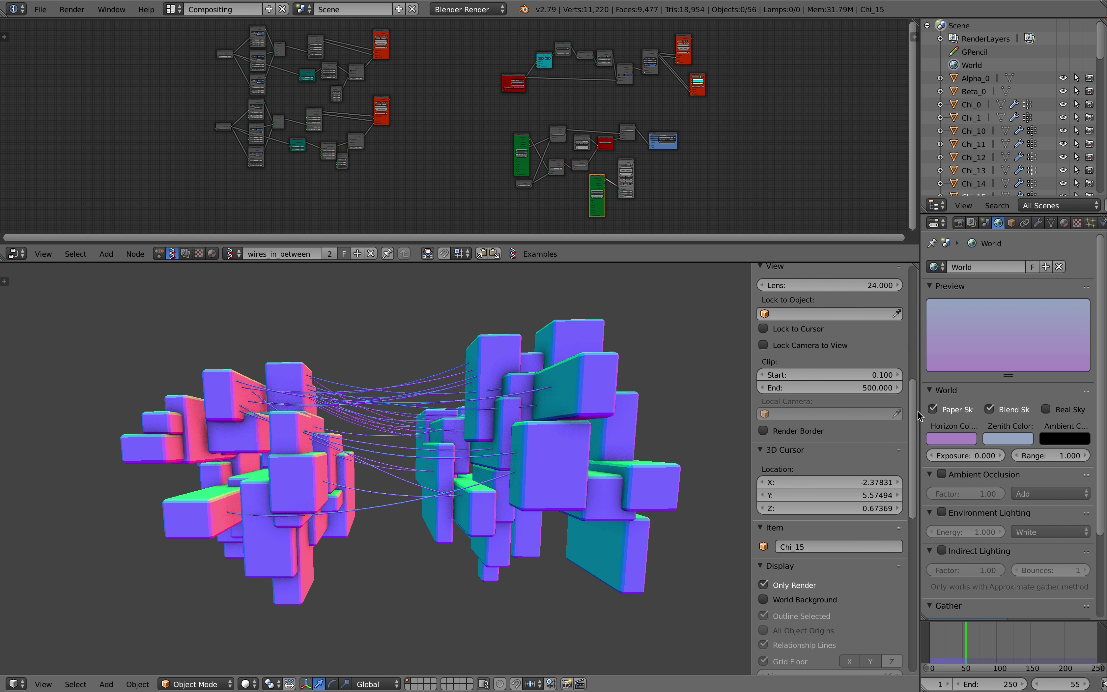
Unlink the GPencil data block from the scene's grease pencil layers
{"action": "left_click_drag", "start_coordinate": [914, 411], "coordinate": [929, 437]}
{"action": "scroll", "coordinate": [919, 346], "scroll_direction": "up", "scroll_amount": 12}
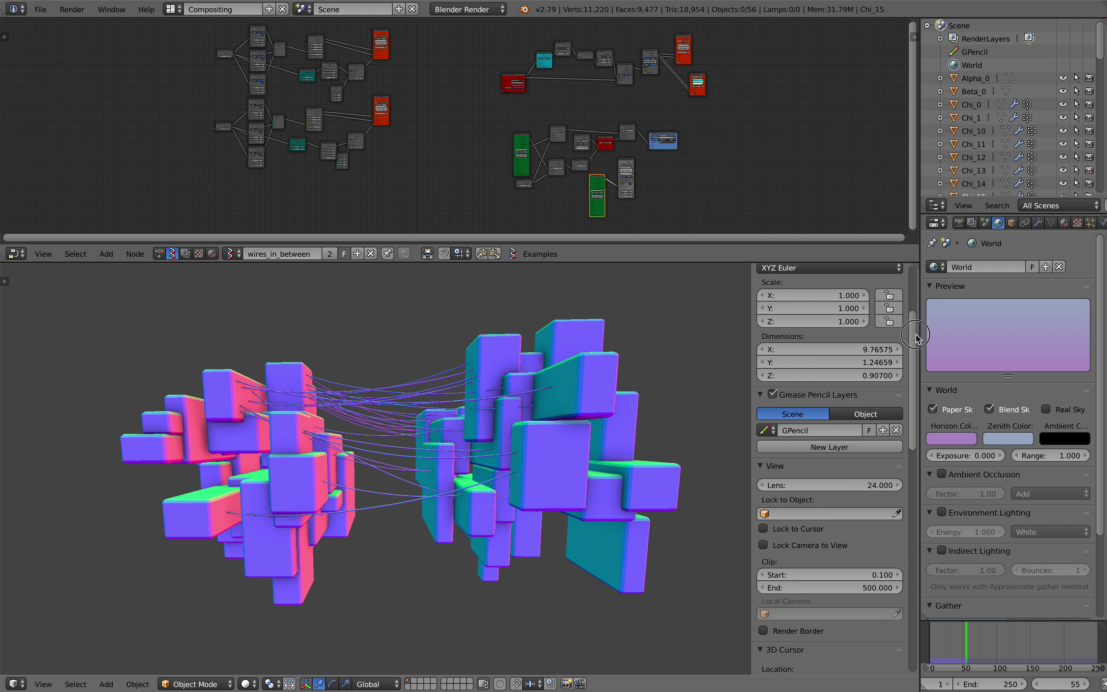
{"action": "left_click_drag", "start_coordinate": [918, 344], "coordinate": [918, 348]}
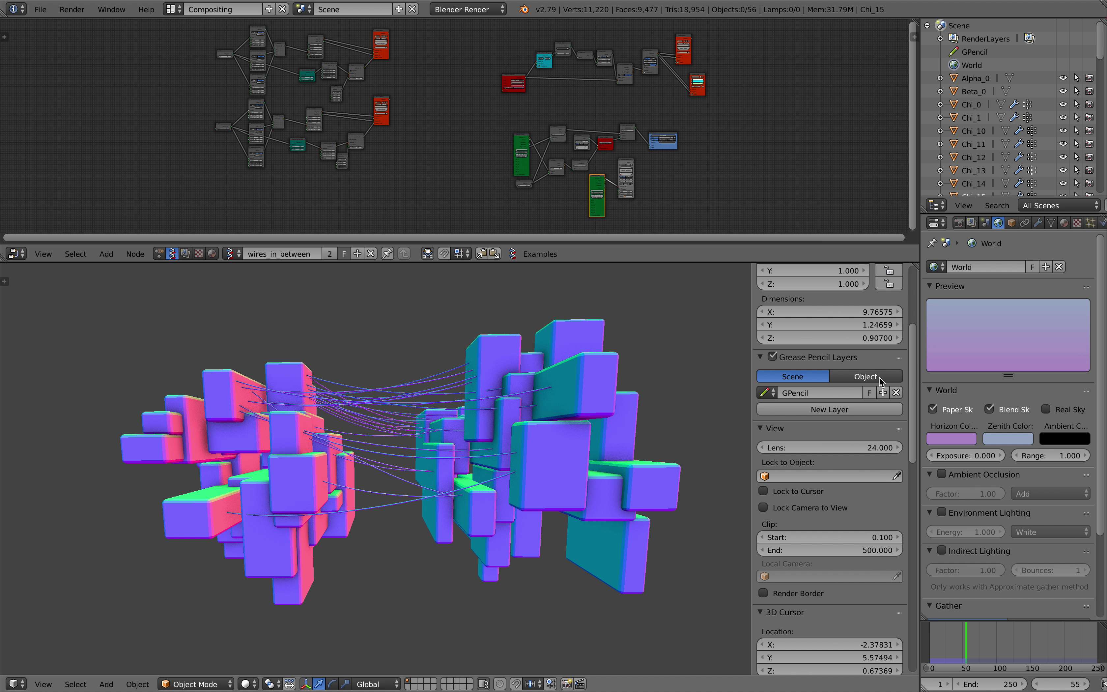
{"action": "left_click", "coordinate": [897, 393]}
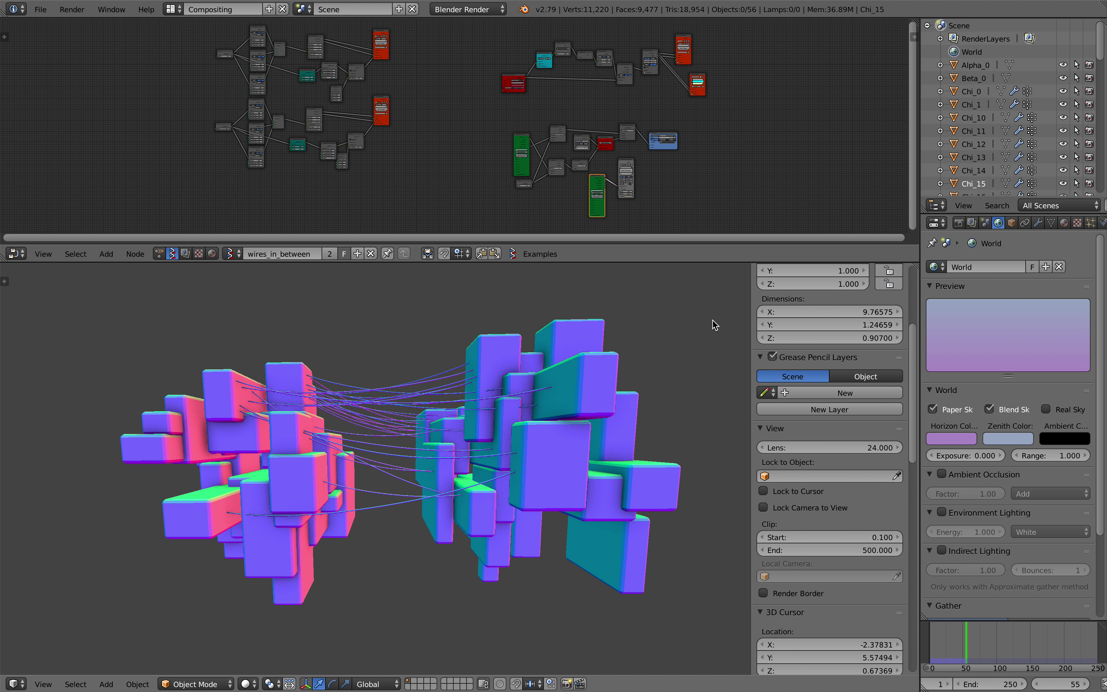
Select all curve objects and delete the wires between the two block clusters, keeping only Alpha_0 and Beta_0
{"action": "middle_click_drag", "start_coordinate": [702, 353], "coordinate": [703, 360]}
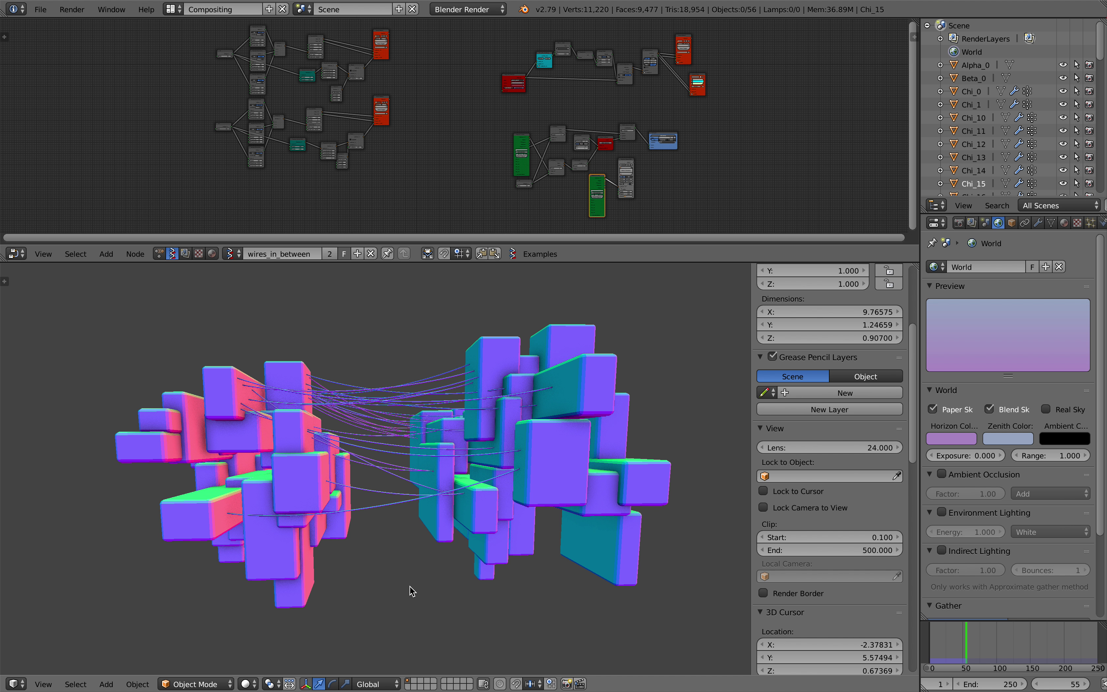
{"action": "mouse_move", "coordinate": [1100, 57]}
{"action": "left_mouse_down"}
{"action": "mouse_move", "coordinate": [1099, 183]}
{"action": "mouse_move", "coordinate": [1099, 56]}
{"action": "left_mouse_up"}
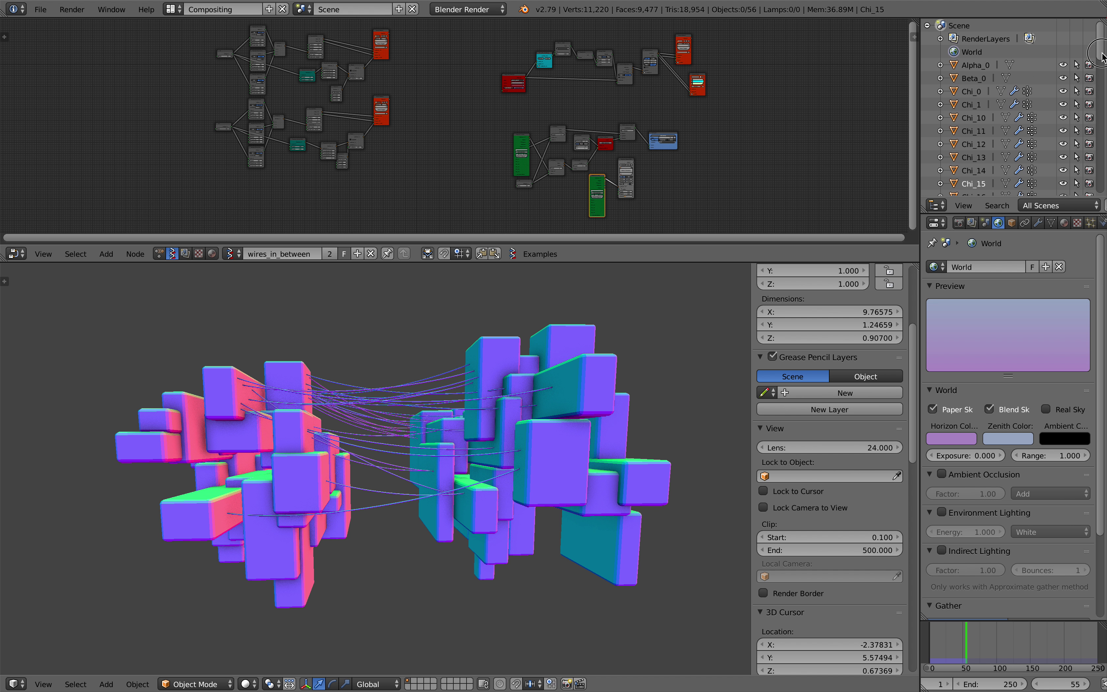
{"action": "middle_click_drag", "start_coordinate": [341, 514], "coordinate": [347, 512]}
{"action": "left_click", "coordinate": [137, 684]}
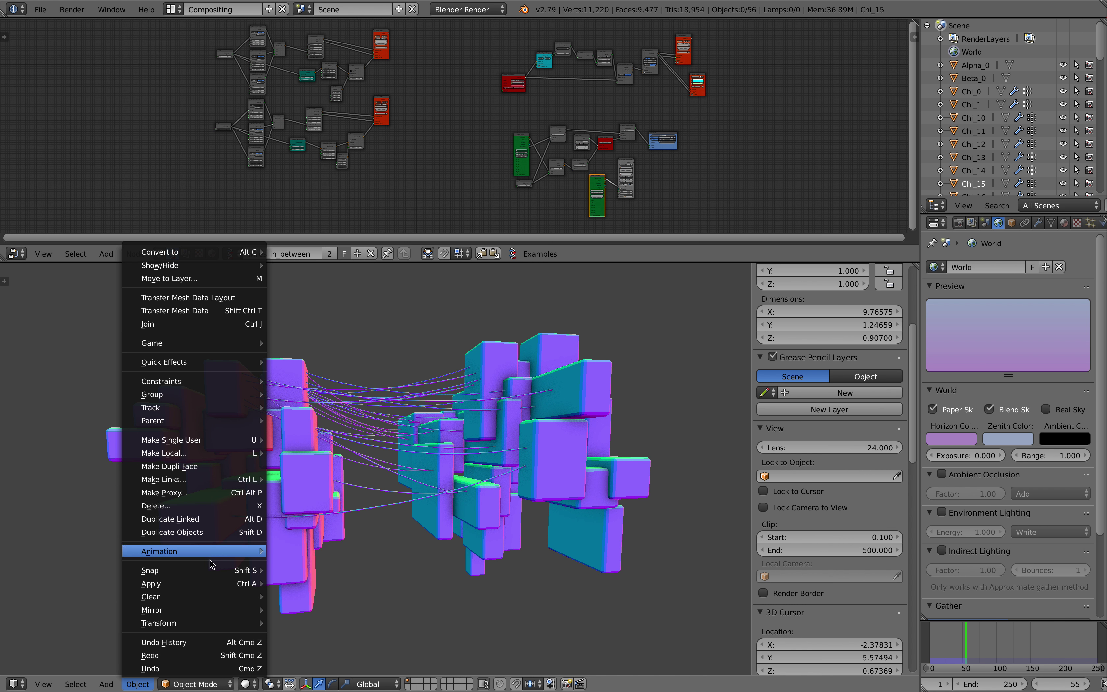
{"action": "mouse_move", "coordinate": [75, 684]}
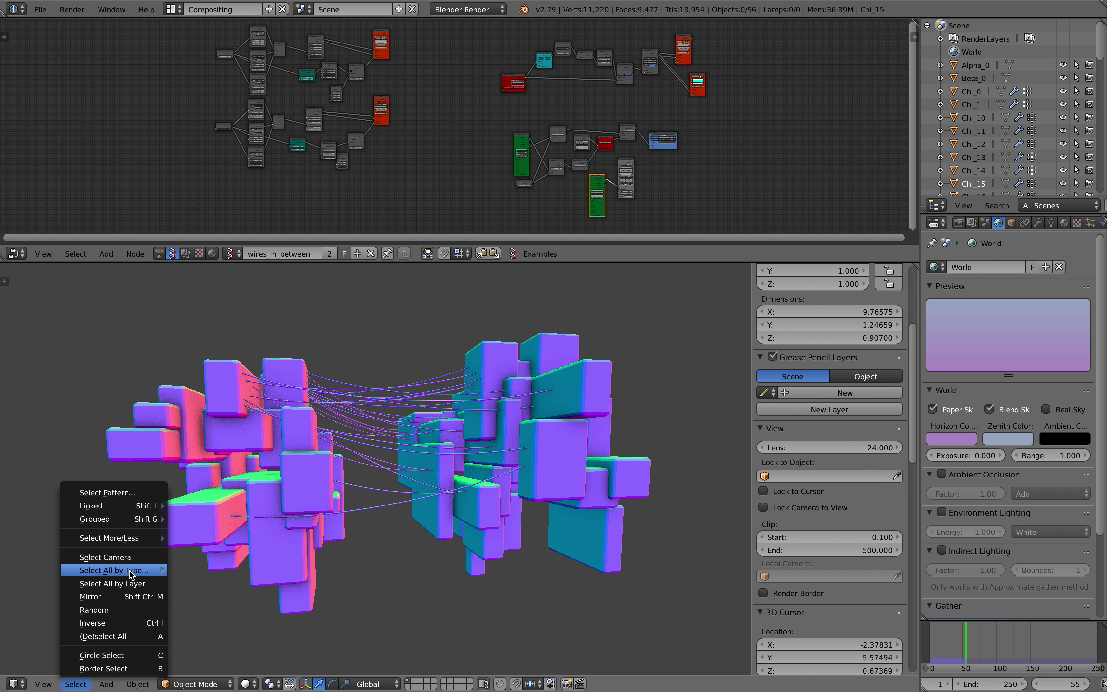
{"action": "mouse_move", "coordinate": [136, 572]}
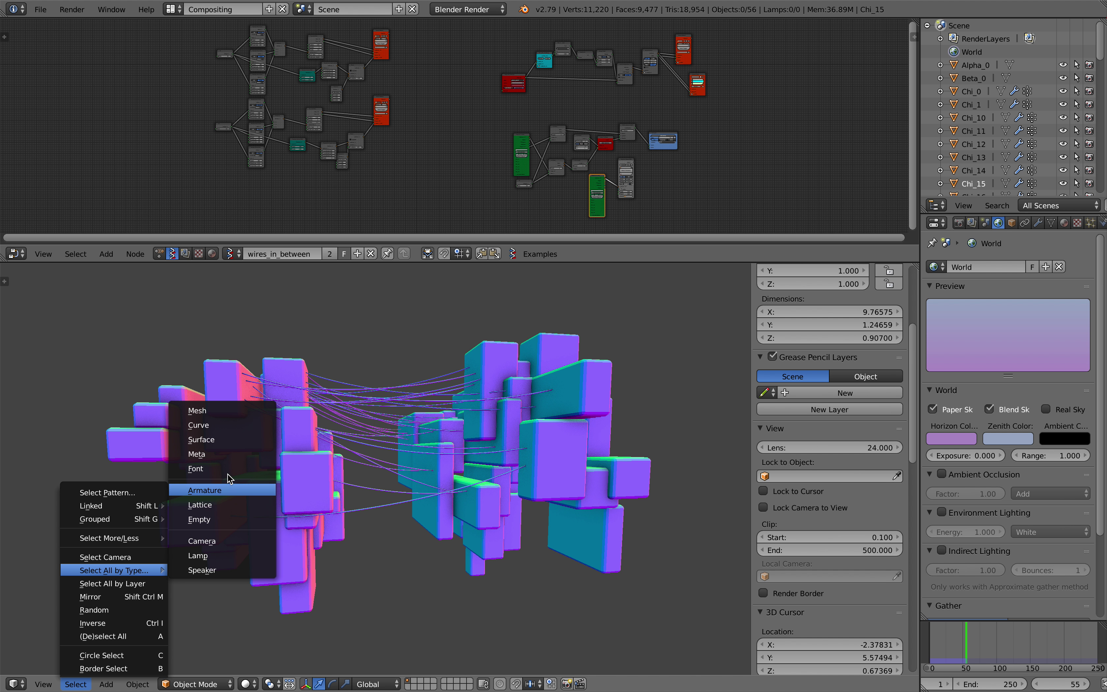
{"action": "left_click", "coordinate": [230, 424]}
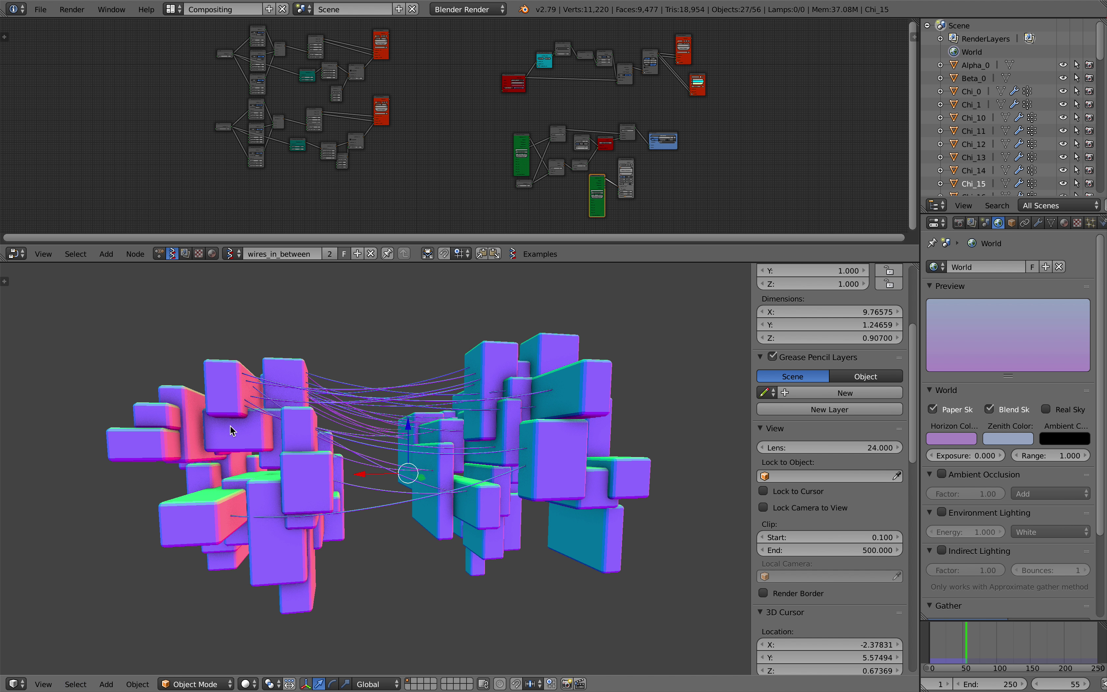
{"action": "middle_click_drag", "start_coordinate": [388, 447], "coordinate": [391, 448]}
{"action": "key", "text": "x"}
{"action": "left_click", "coordinate": [396, 448]}
{"action": "scroll", "coordinate": [397, 447], "scroll_direction": "down", "scroll_amount": 2}
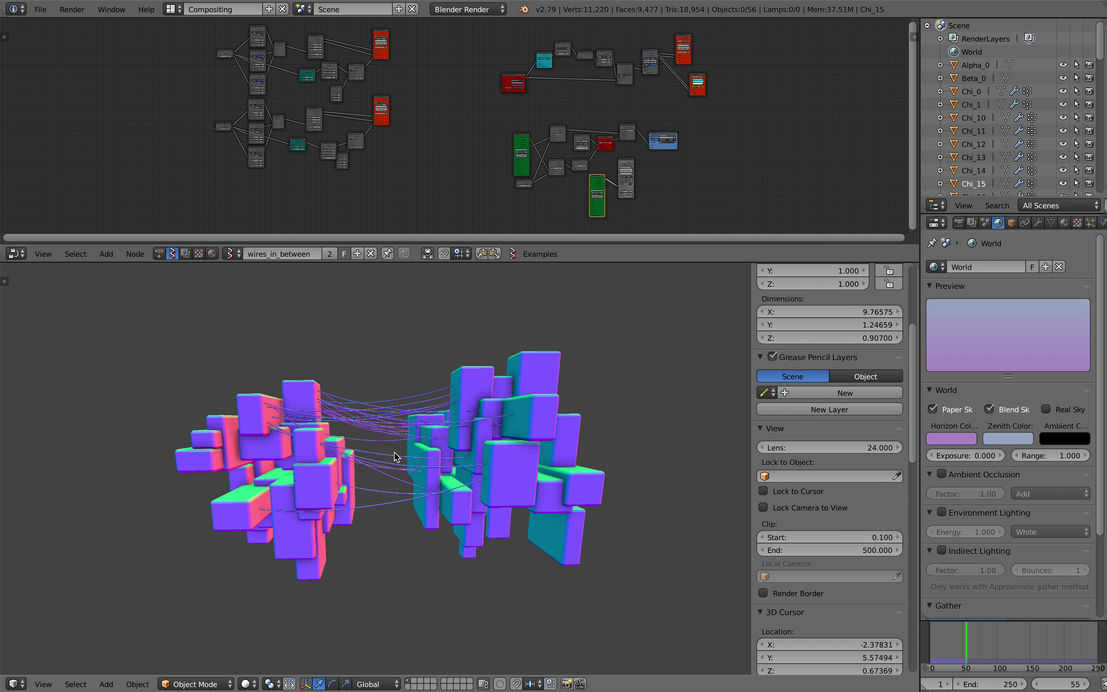
{"action": "middle_click_drag", "start_coordinate": [417, 374], "coordinate": [424, 373]}
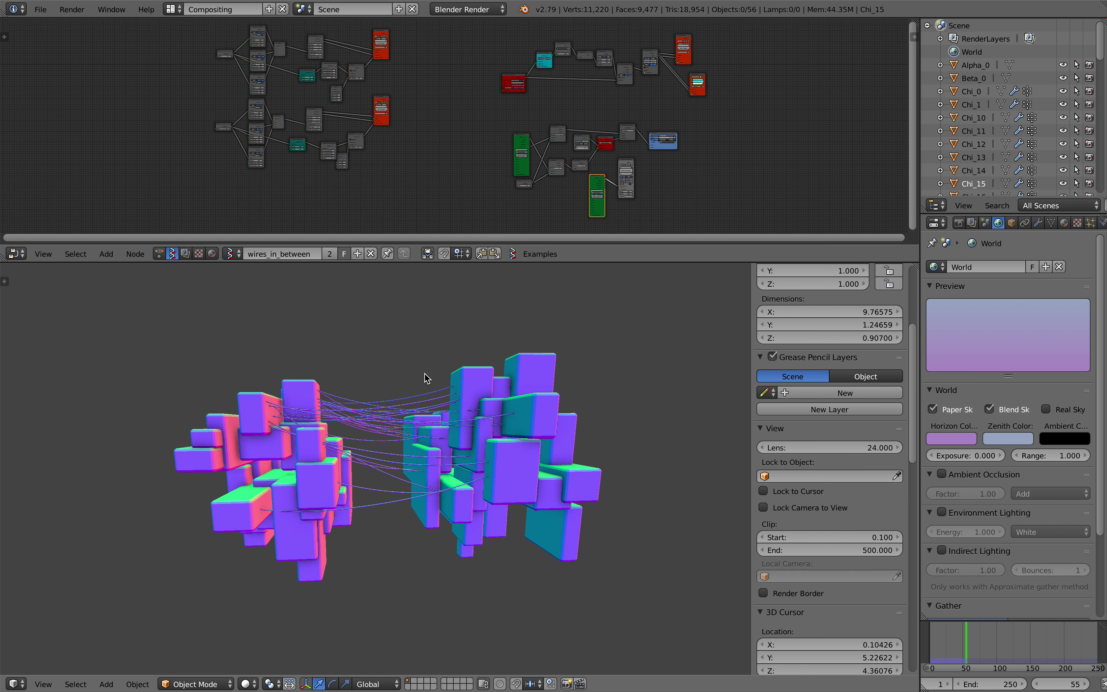
{"action": "key", "text": "x"}
{"action": "left_click", "coordinate": [424, 374]}
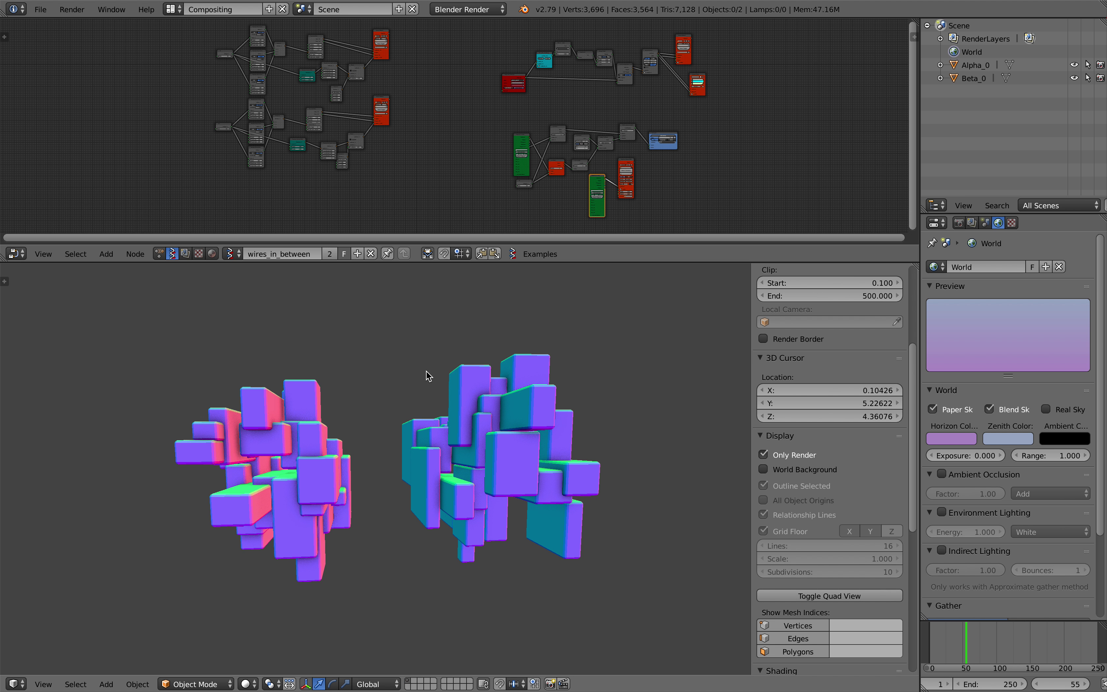
Select the Alpha_0 block cluster in the 3D viewport
{"action": "left_click_drag", "start_coordinate": [524, 262], "coordinate": [523, 269]}
{"action": "right_click", "coordinate": [493, 365]}
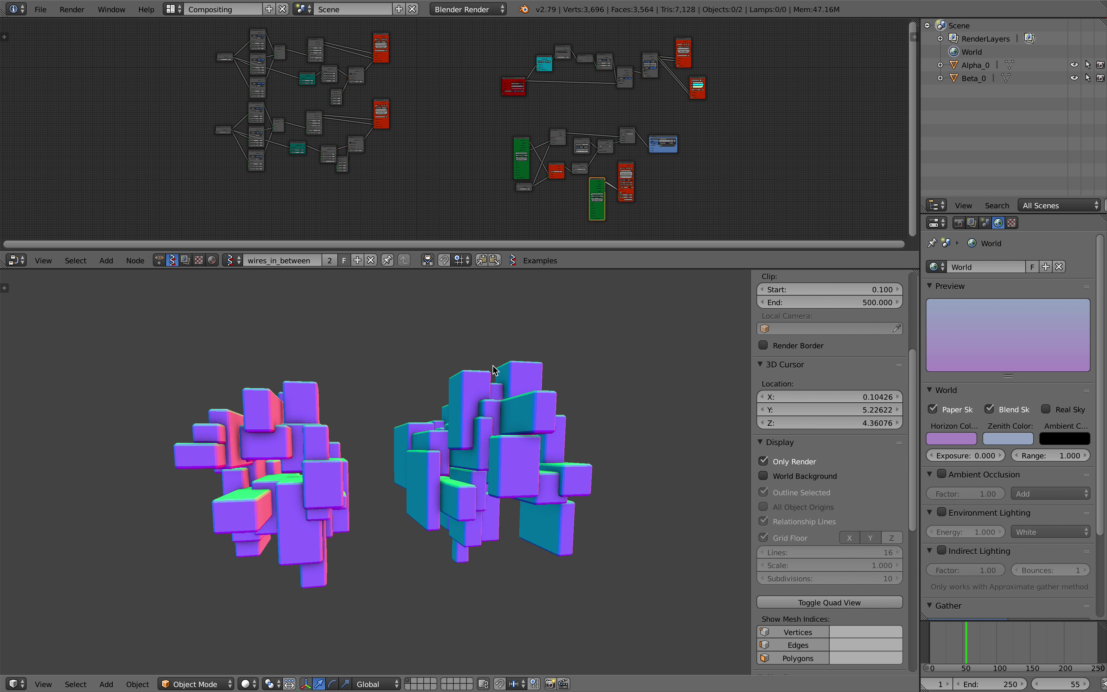
{"action": "middle_click_drag", "start_coordinate": [435, 448], "coordinate": [421, 444]}
{"action": "middle_click_drag", "start_coordinate": [371, 215], "coordinate": [396, 224]}
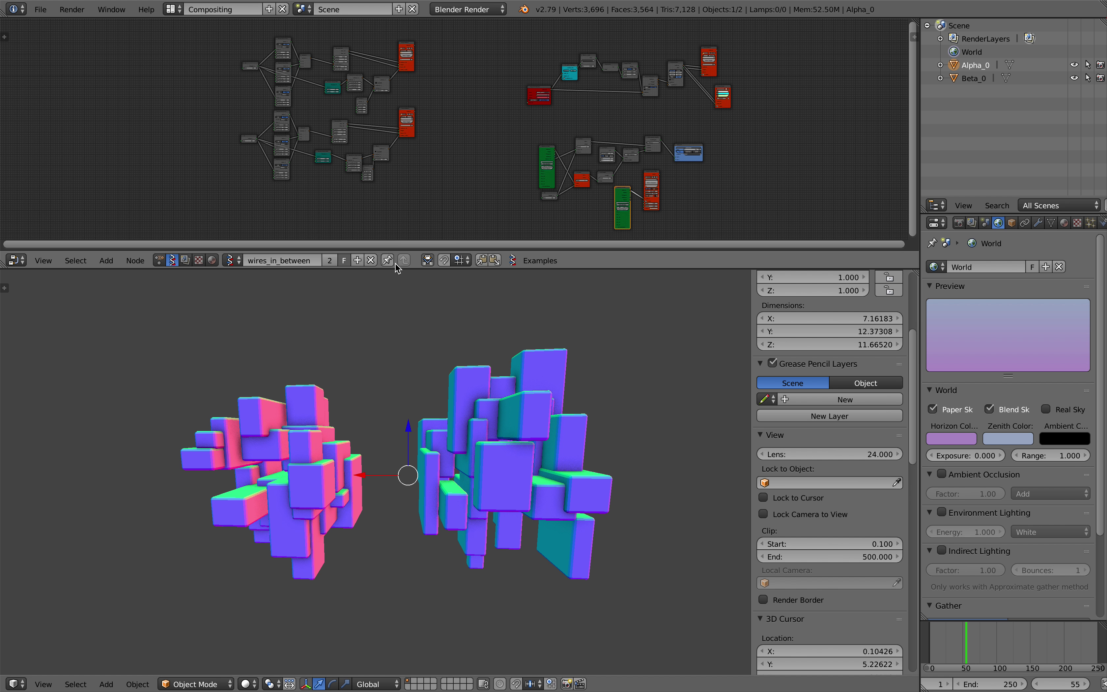
Save the scene to the Desktop as a new blend file named wires_demo
{"action": "left_click_drag", "start_coordinate": [396, 267], "coordinate": [396, 308]}
{"action": "left_click", "coordinate": [40, 9]}
{"action": "left_click", "coordinate": [55, 115]}
{"action": "left_click", "coordinate": [209, 60]}
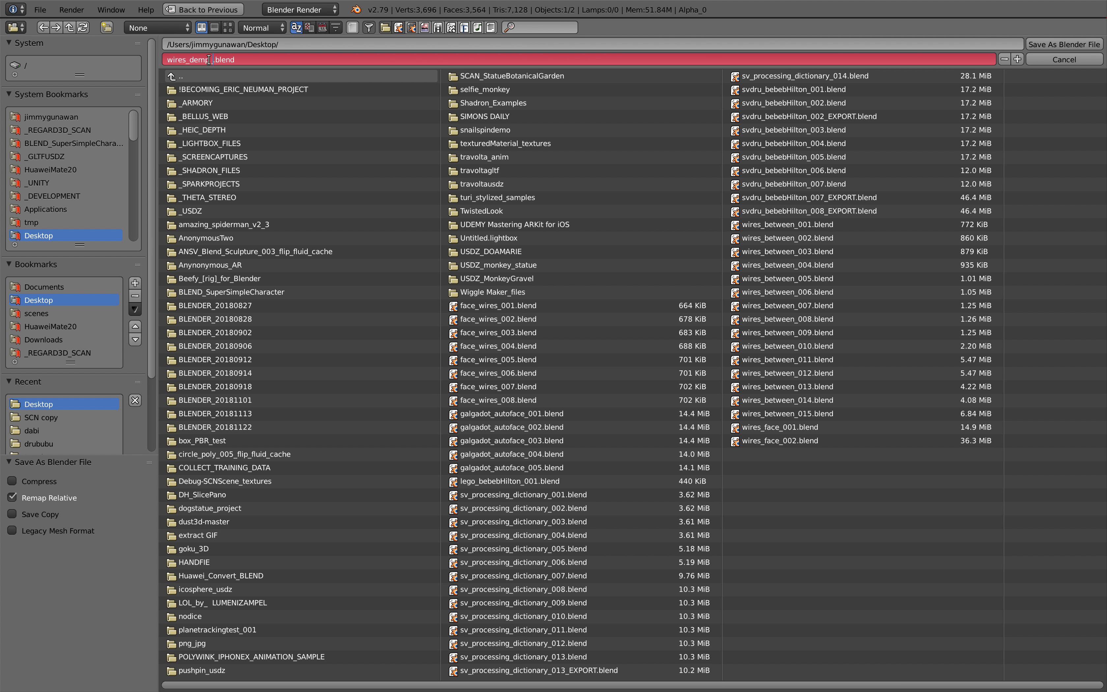
{"action": "type", "text": "wires_demo"}
{"action": "key", "text": "Return"}
{"action": "left_click", "coordinate": [1064, 44]}
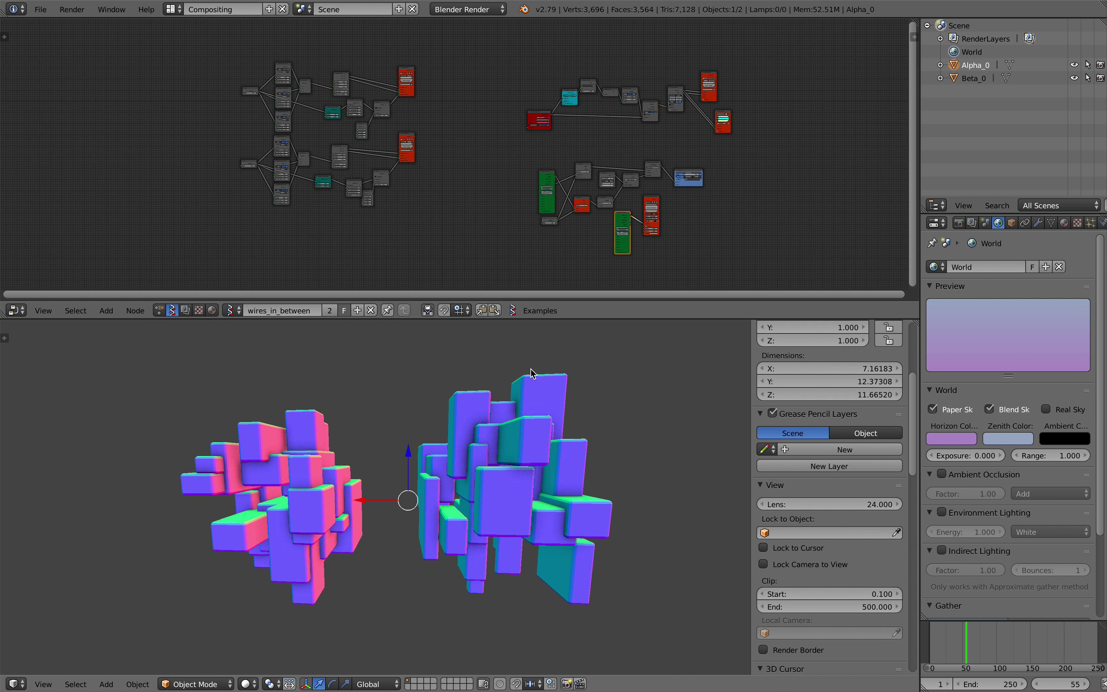
Deselect all objects and enlarge the node editor in height and width for working on the box-generating nodes
{"action": "key", "text": "a"}
{"action": "scroll", "coordinate": [430, 411], "scroll_direction": "up", "scroll_amount": 4}
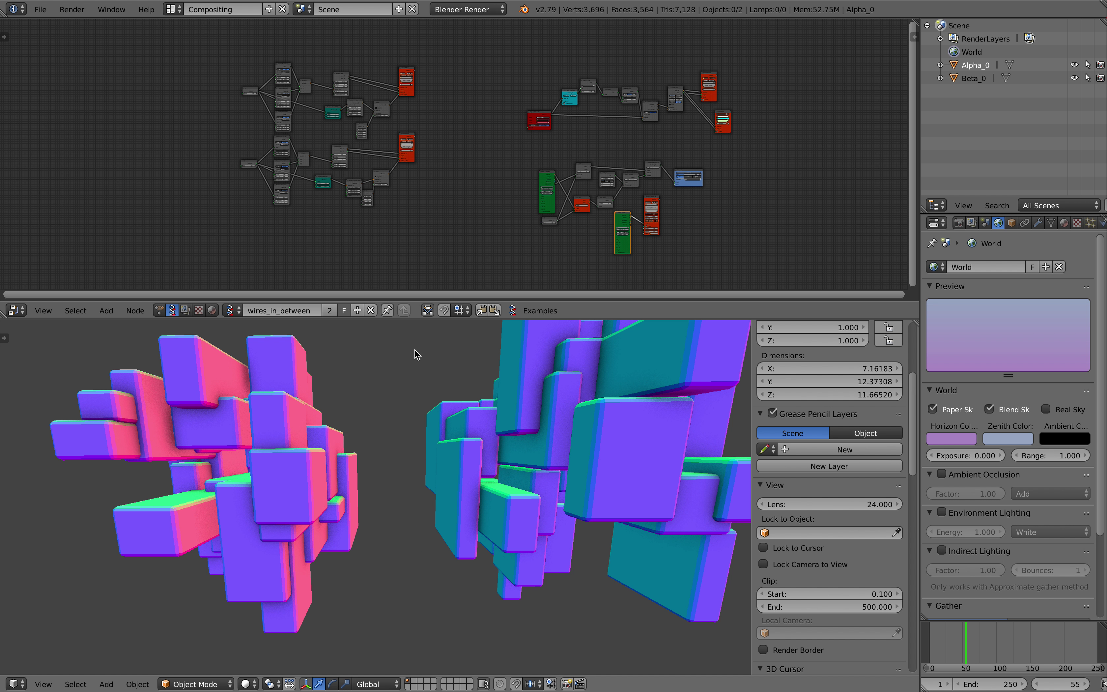
{"action": "scroll", "coordinate": [418, 137], "scroll_direction": "up", "scroll_amount": 3}
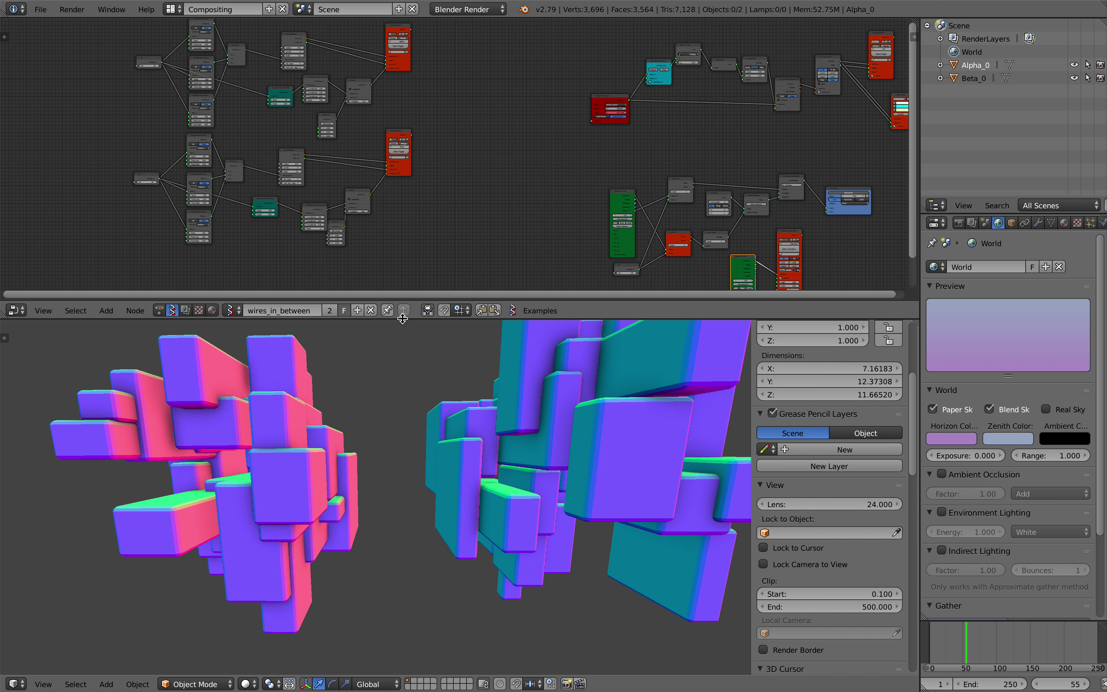
{"action": "left_click_drag", "start_coordinate": [403, 319], "coordinate": [403, 381]}
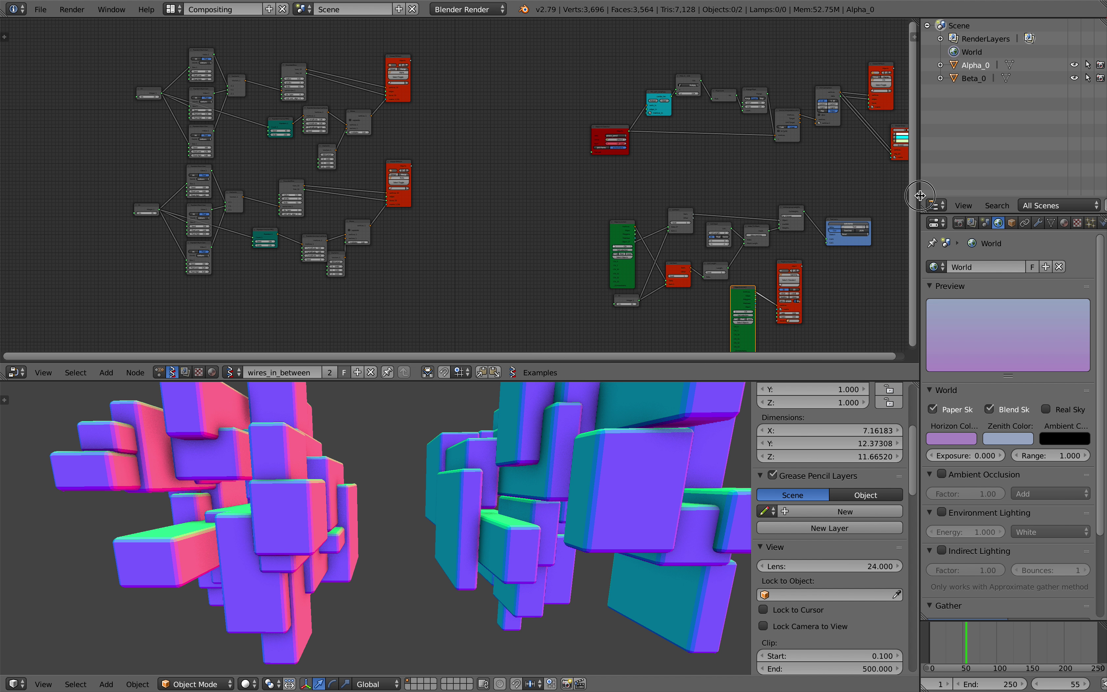
{"action": "left_click_drag", "start_coordinate": [919, 201], "coordinate": [963, 201]}
{"action": "scroll", "coordinate": [479, 190], "scroll_direction": "up", "scroll_amount": 2}
{"action": "scroll", "coordinate": [396, 175], "scroll_direction": "up", "scroll_amount": 3}
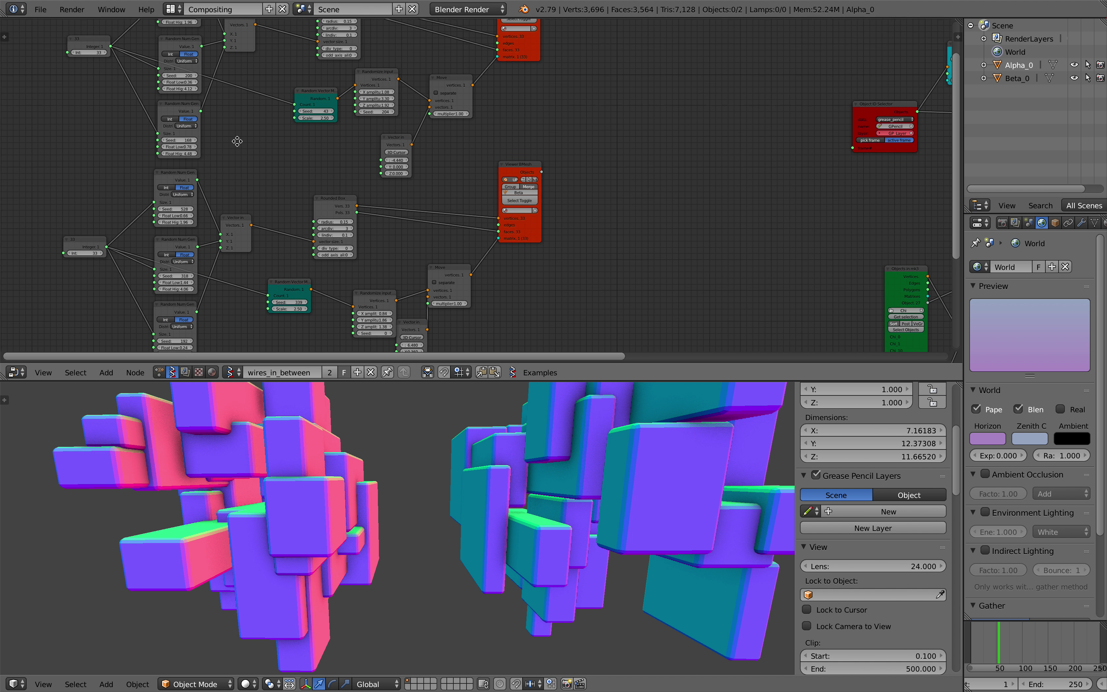
Set the seeds of the Alpha cluster's three random number nodes to 256, 272 and 220
{"action": "left_click_drag", "start_coordinate": [229, 69], "coordinate": [246, 70]}
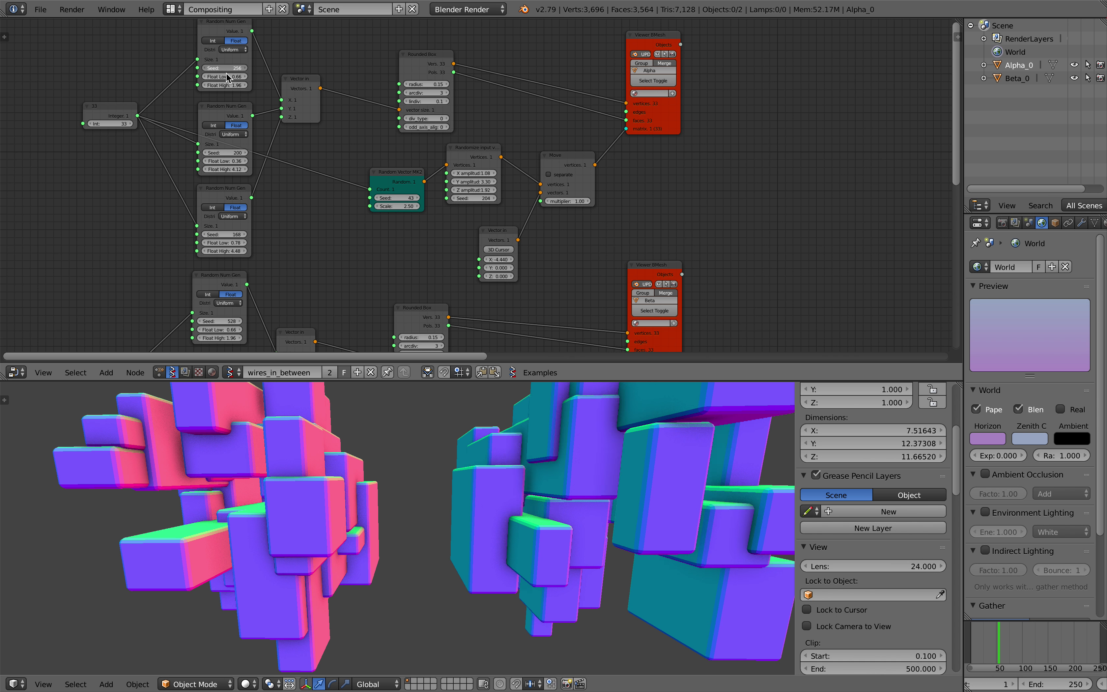
{"action": "left_click_drag", "start_coordinate": [228, 153], "coordinate": [260, 152]}
{"action": "left_click_drag", "start_coordinate": [228, 234], "coordinate": [248, 234]}
{"action": "middle_click_drag", "start_coordinate": [228, 323], "coordinate": [208, 256]}
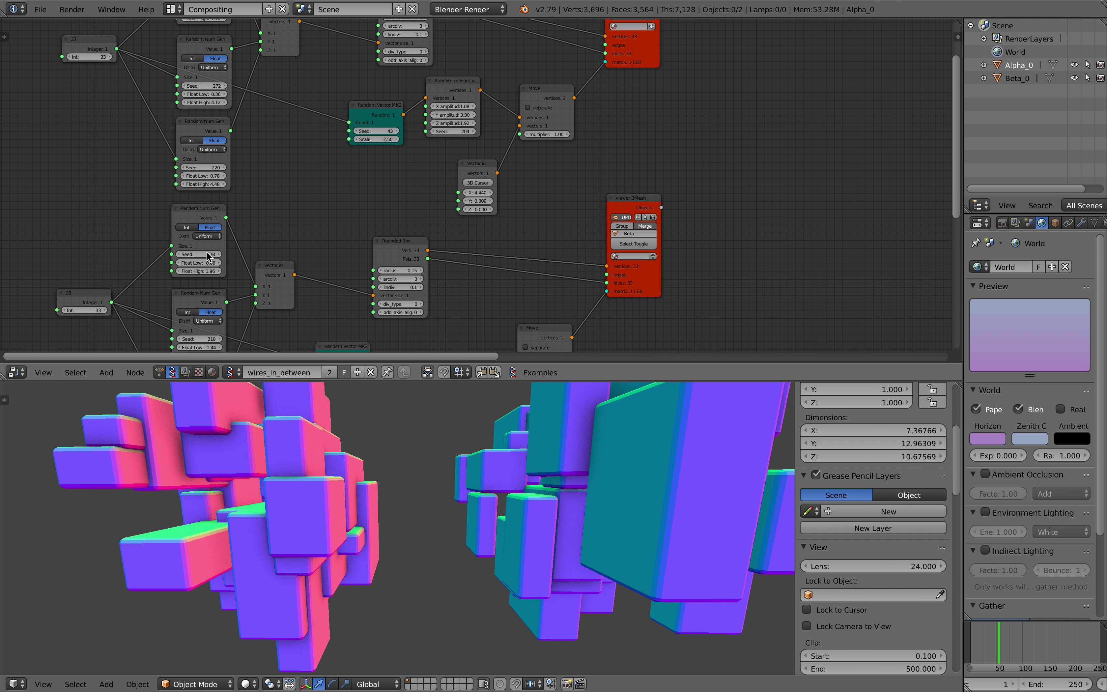
Set the seeds of the Beta cluster's three random number nodes to 564, 342 and 246
{"action": "left_click_drag", "start_coordinate": [195, 259], "coordinate": [212, 259]}
{"action": "middle_click_drag", "start_coordinate": [240, 232], "coordinate": [237, 136]}
{"action": "left_click_drag", "start_coordinate": [196, 241], "coordinate": [206, 241]}
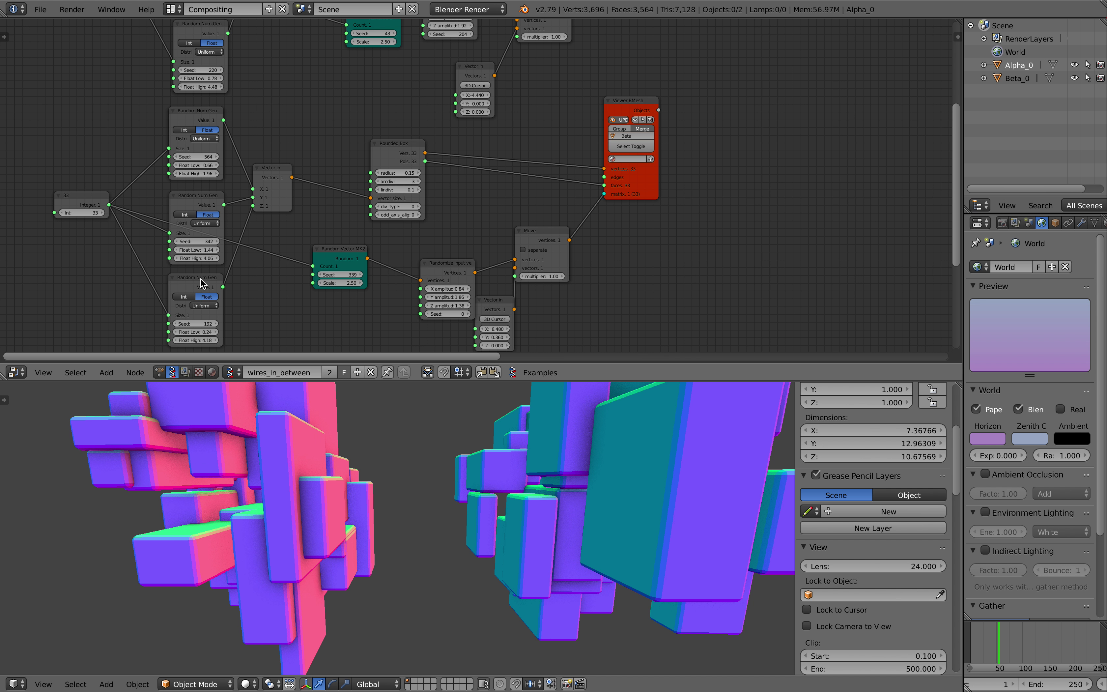
{"action": "left_click_drag", "start_coordinate": [196, 324], "coordinate": [220, 323]}
{"action": "middle_click_drag", "start_coordinate": [398, 154], "coordinate": [332, 171]}
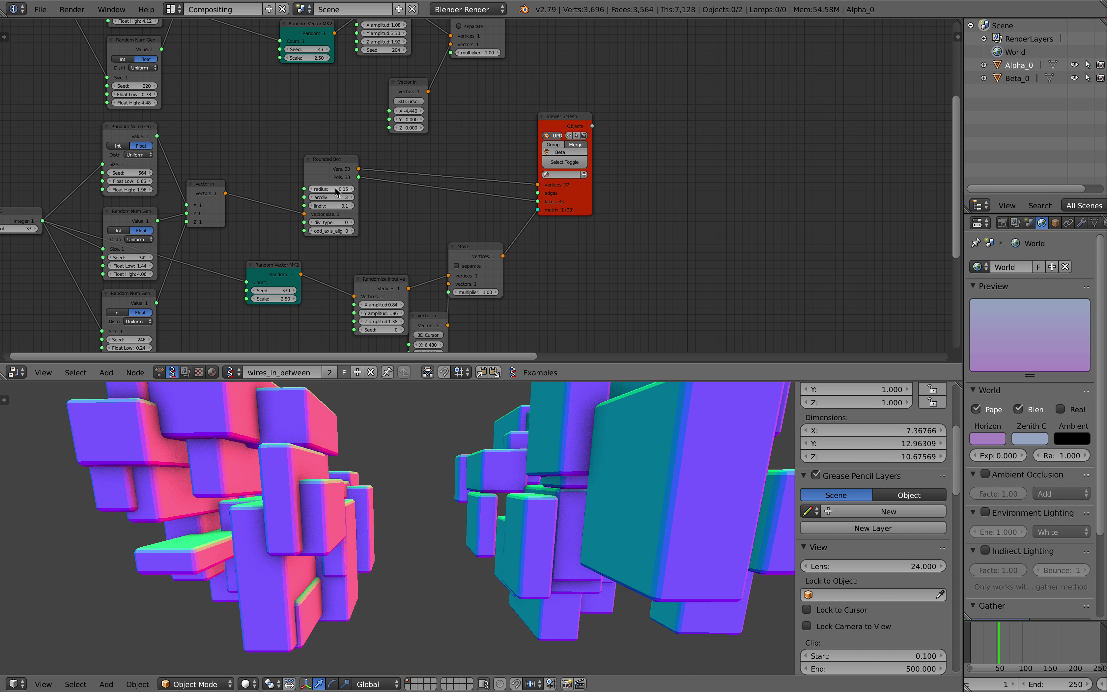
Change the seed of the Beta cluster's Random Vector node to rearrange its blocks
{"action": "scroll", "coordinate": [301, 200], "scroll_direction": "up", "scroll_amount": 2}
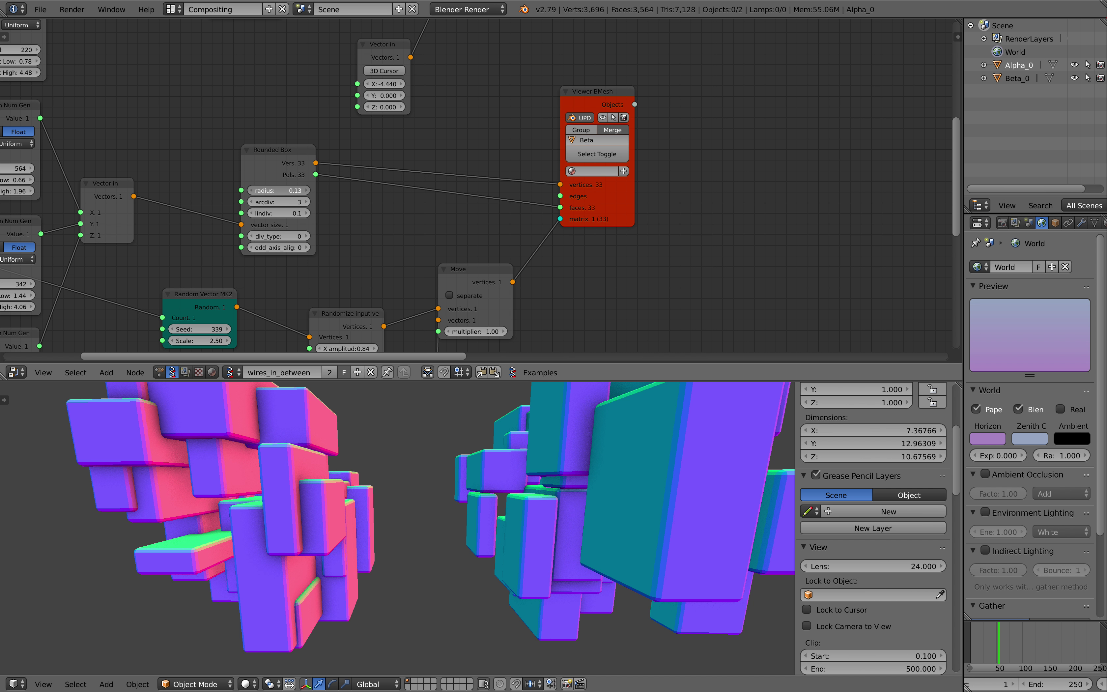
{"action": "middle_click_drag", "start_coordinate": [201, 154], "coordinate": [200, 111]}
{"action": "left_click_drag", "start_coordinate": [196, 272], "coordinate": [229, 275]}
Set the Alpha cluster's Random Vector seed to 161 and its randomize X amplitude to 0.39
{"action": "middle_click_drag", "start_coordinate": [196, 112], "coordinate": [191, 299]}
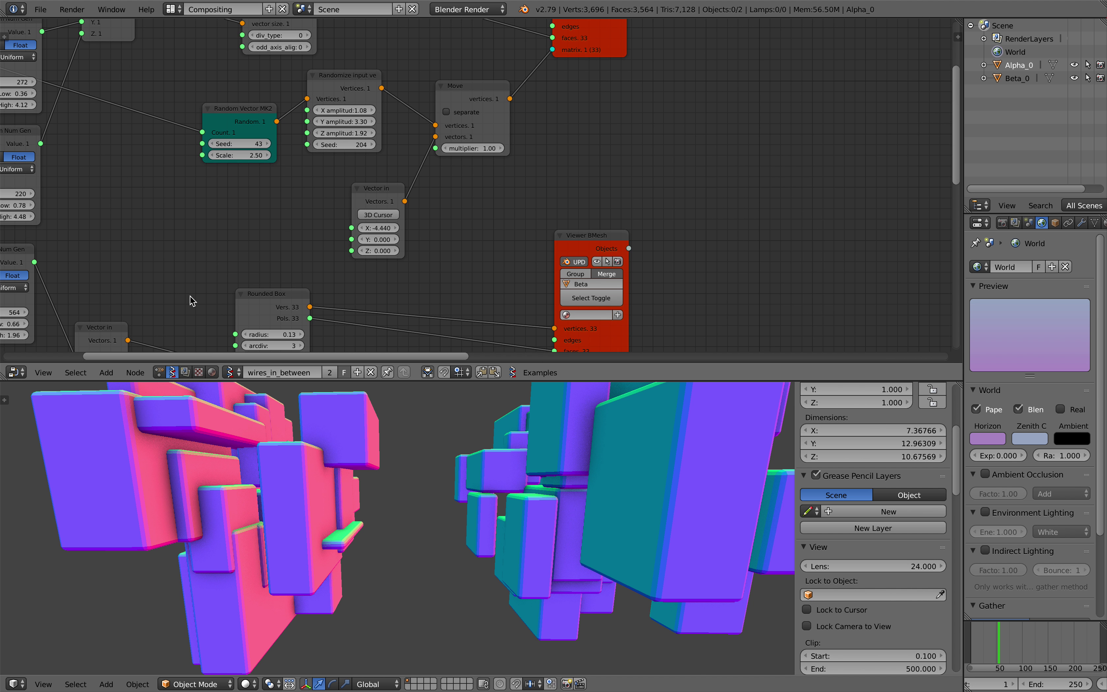
{"action": "middle_click_drag", "start_coordinate": [223, 178], "coordinate": [211, 236]}
{"action": "left_click_drag", "start_coordinate": [223, 203], "coordinate": [258, 204]}
{"action": "middle_click_drag", "start_coordinate": [536, 523], "coordinate": [533, 542]}
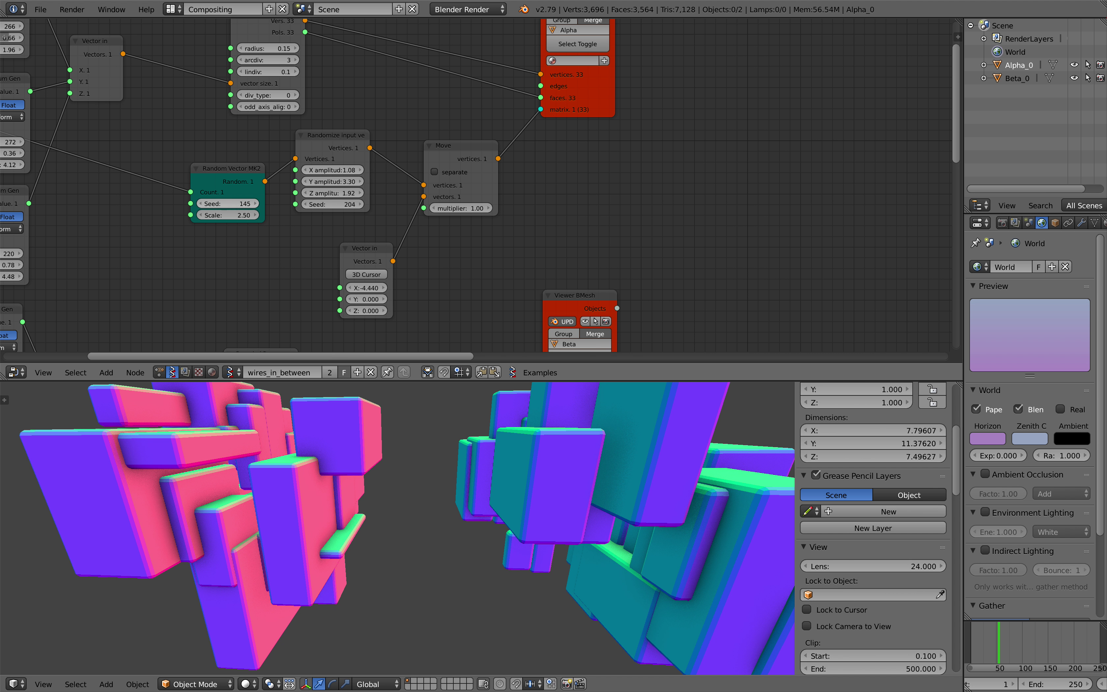
{"action": "left_click_drag", "start_coordinate": [227, 203], "coordinate": [236, 203]}
{"action": "left_click_drag", "start_coordinate": [332, 170], "coordinate": [315, 170]}
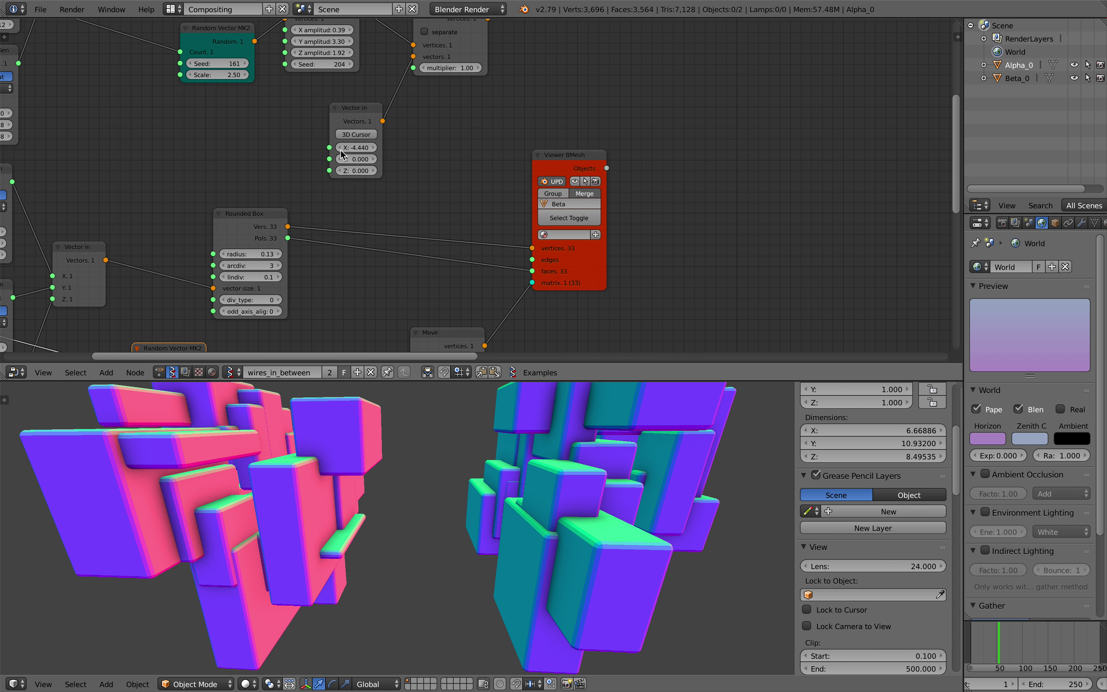
Set the Beta cluster's Random Vector seed to 539 and its randomize X amplitude to 1.51
{"action": "middle_click_drag", "start_coordinate": [224, 298], "coordinate": [270, 161]}
{"action": "left_click_drag", "start_coordinate": [222, 244], "coordinate": [244, 245]}
{"action": "left_click_drag", "start_coordinate": [371, 274], "coordinate": [401, 274]}
Shrink the node editor to give the 3D view more height and save the scene over the existing file
{"action": "scroll", "coordinate": [423, 521], "scroll_direction": "down", "scroll_amount": 3}
{"action": "middle_click_drag", "start_coordinate": [423, 521], "coordinate": [383, 464]}
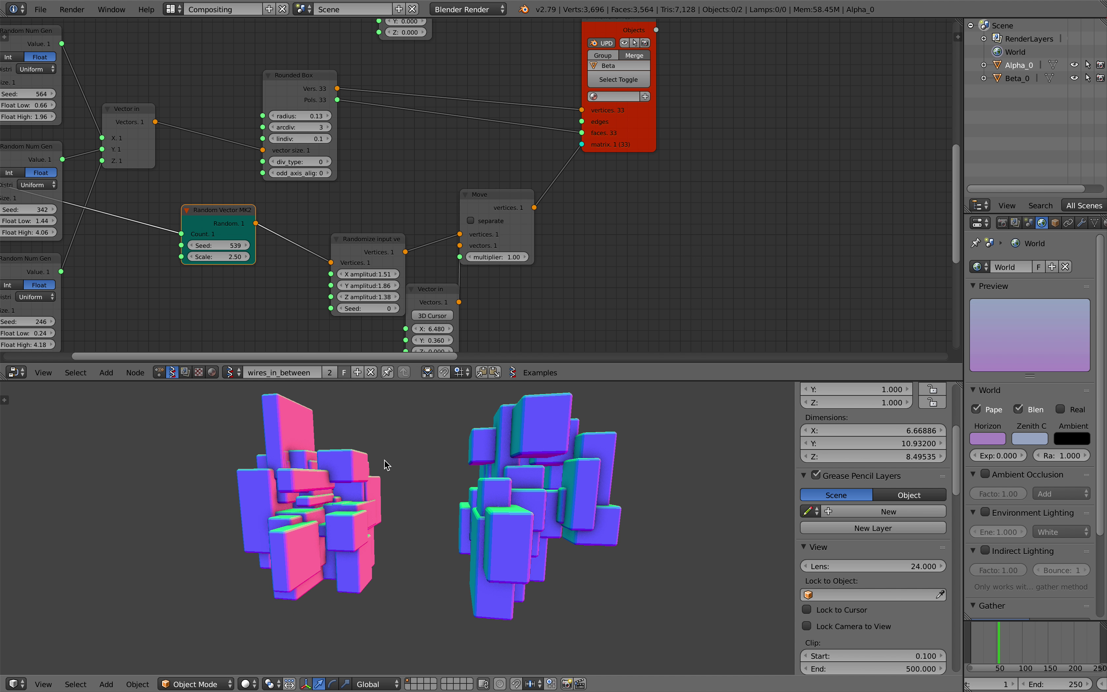
{"action": "scroll", "coordinate": [383, 465], "scroll_direction": "up", "scroll_amount": 3}
{"action": "left_click_drag", "start_coordinate": [413, 380], "coordinate": [419, 224]}
{"action": "scroll", "coordinate": [434, 319], "scroll_direction": "down", "scroll_amount": 3}
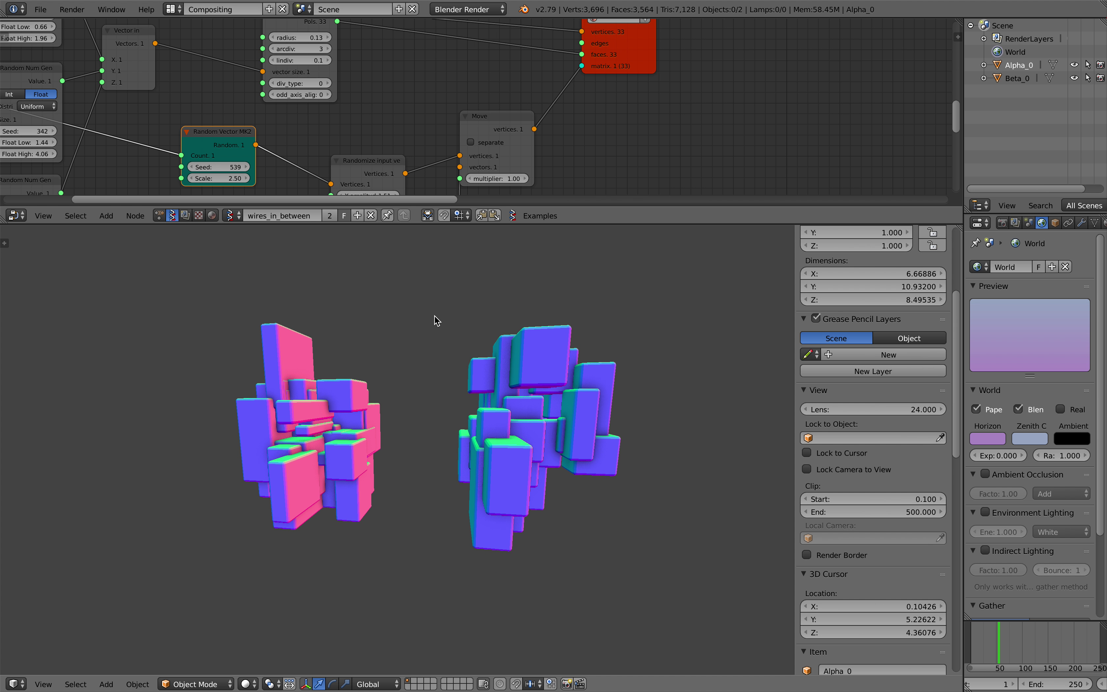
{"action": "scroll", "coordinate": [434, 319], "scroll_direction": "up", "scroll_amount": 2}
{"action": "middle_click_drag", "start_coordinate": [451, 366], "coordinate": [469, 383]}
{"action": "key", "text": "ctrl+s"}
{"action": "left_click", "coordinate": [461, 396]}
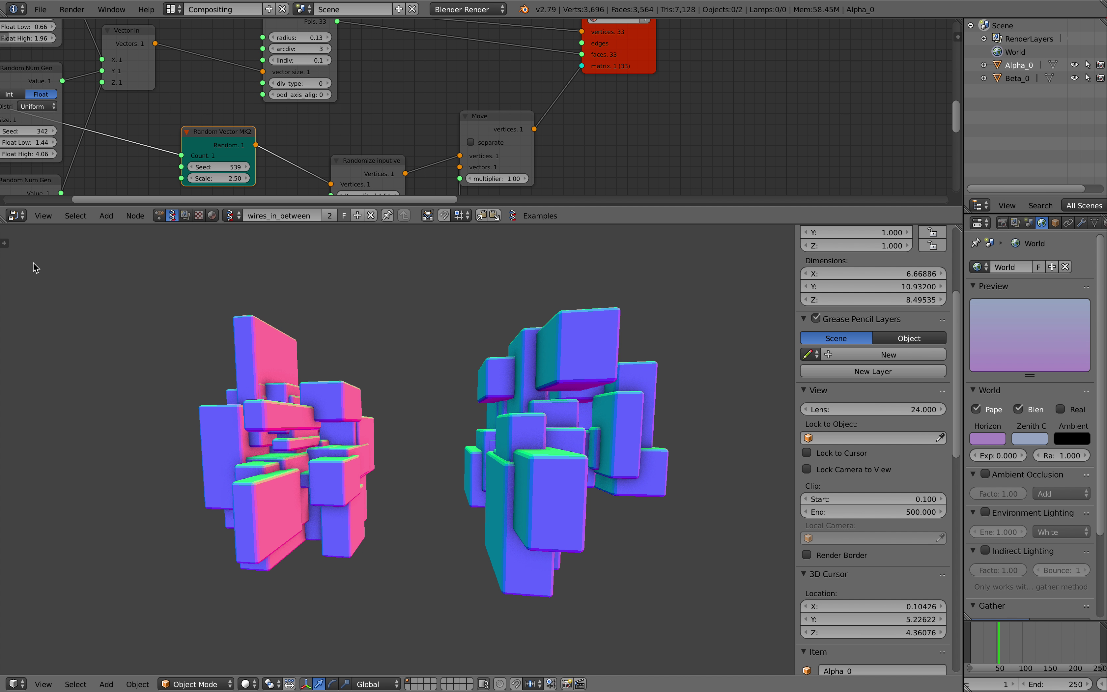
Show the Grease Pencil tools beside the 3D view and narrow the properties region
{"action": "key", "text": "t"}
{"action": "middle_click_drag", "start_coordinate": [230, 309], "coordinate": [349, 362]}
{"action": "scroll", "coordinate": [349, 361], "scroll_direction": "up", "scroll_amount": 2}
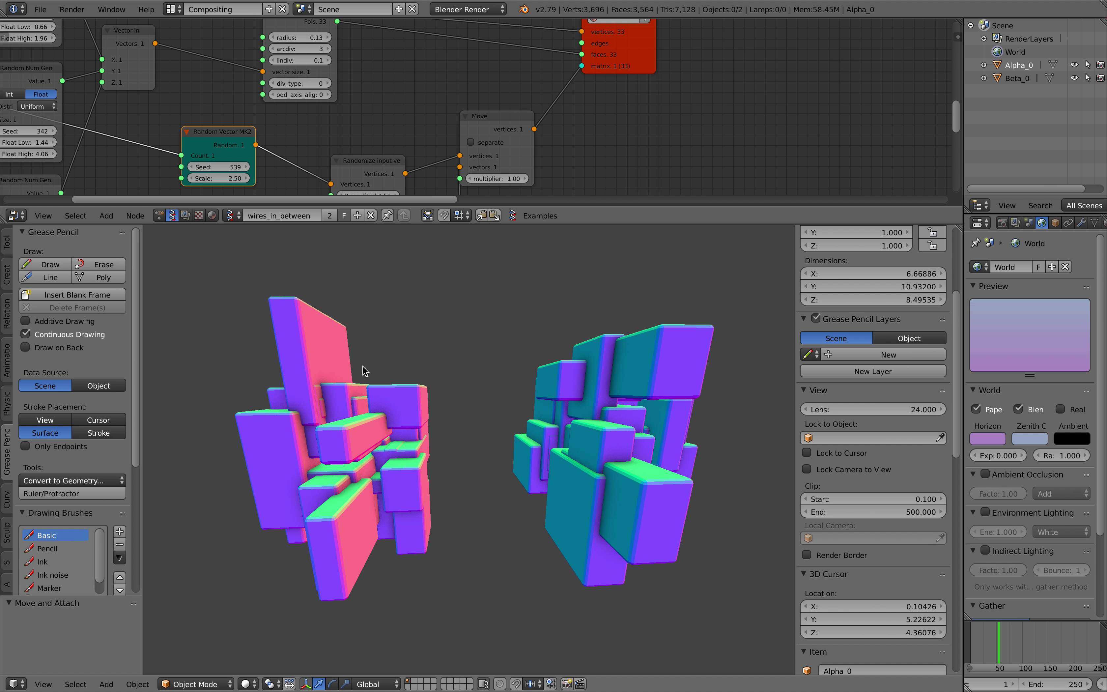
{"action": "left_click_drag", "start_coordinate": [792, 334], "coordinate": [813, 332]}
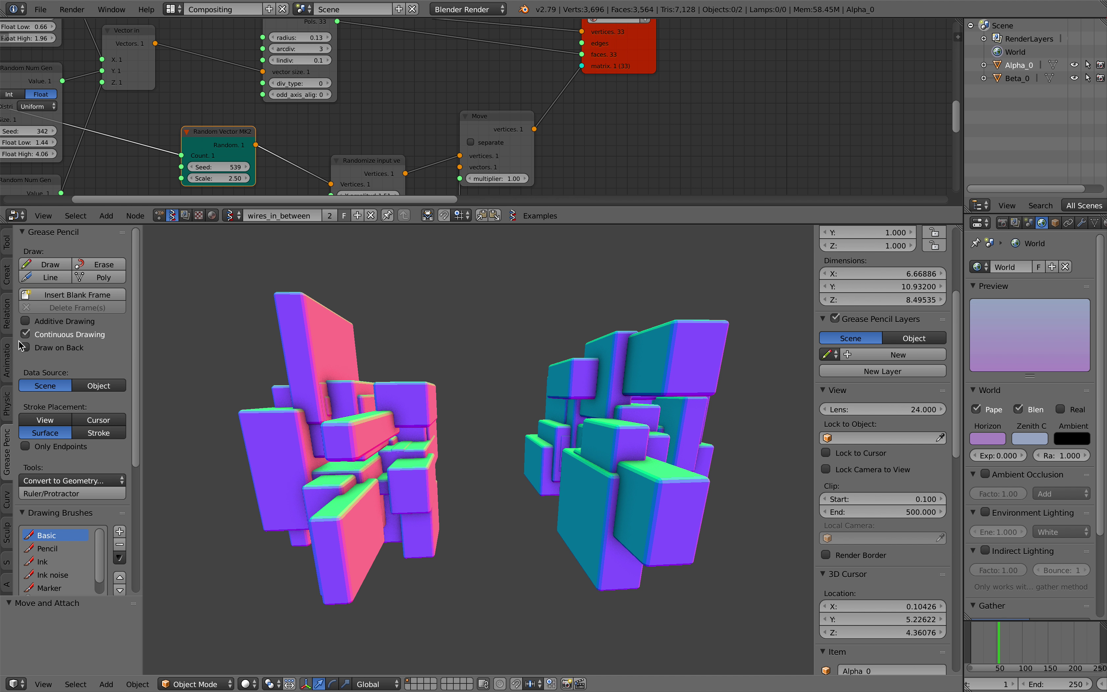
{"action": "left_click", "coordinate": [29, 444]}
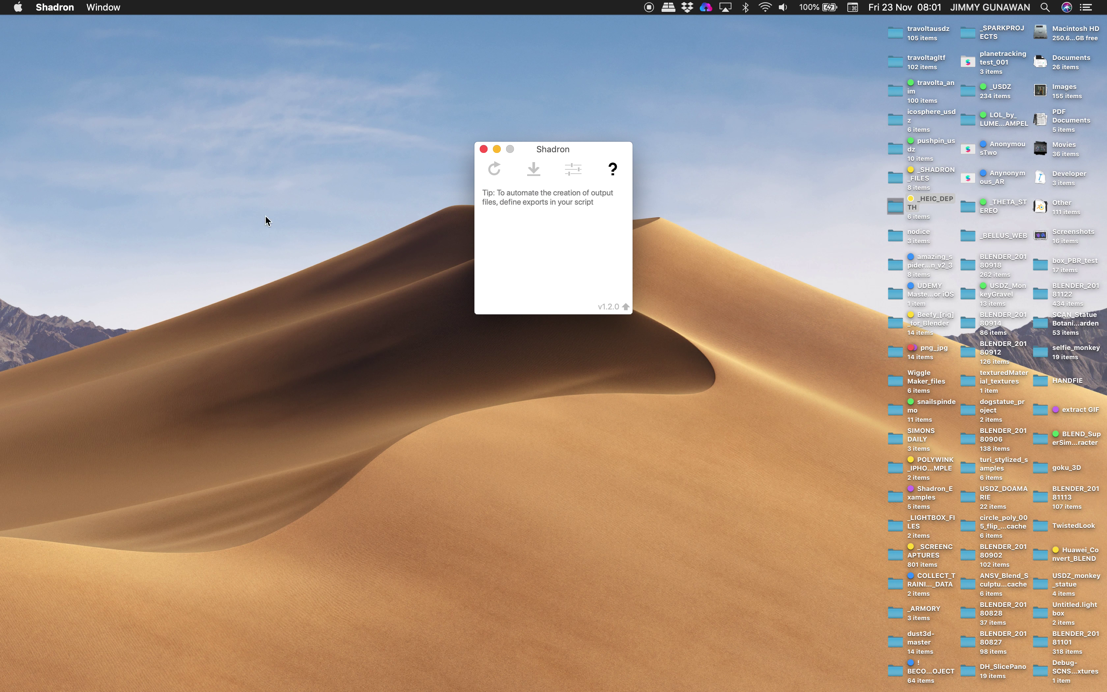
{"action": "left_click_drag", "start_coordinate": [553, 145], "coordinate": [336, 146]}
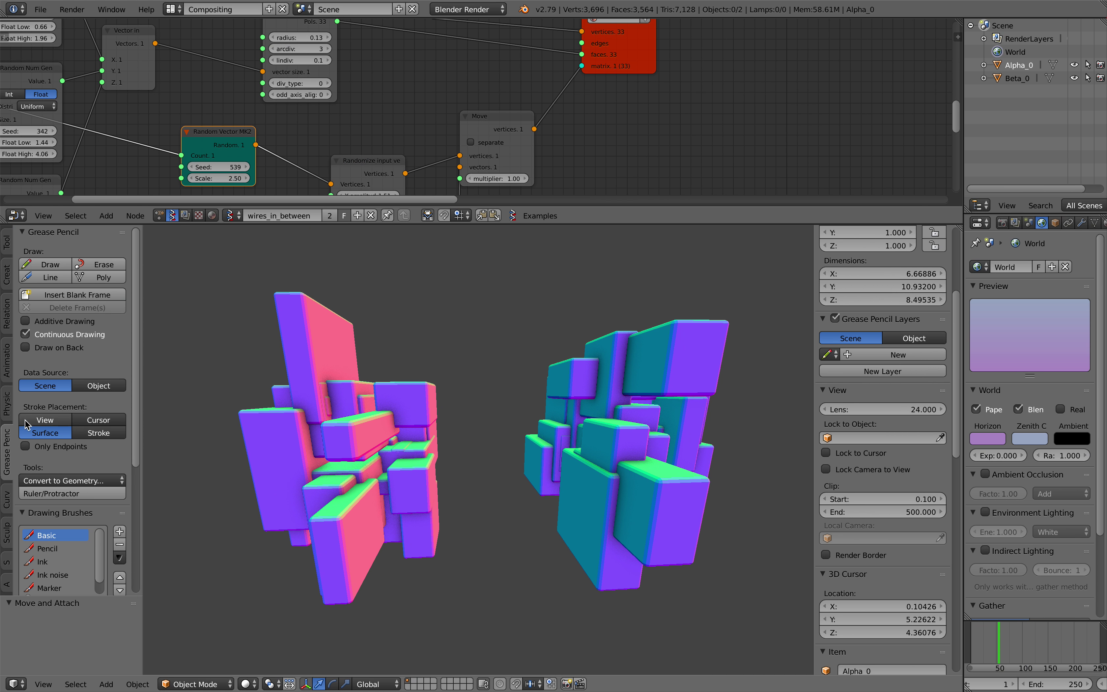
With stroke placement on Surface, draw a straight Grease Pencil line from the tall Beta block to a low Alpha block and undo it
{"action": "left_click", "coordinate": [51, 424]}
{"action": "left_click", "coordinate": [51, 435]}
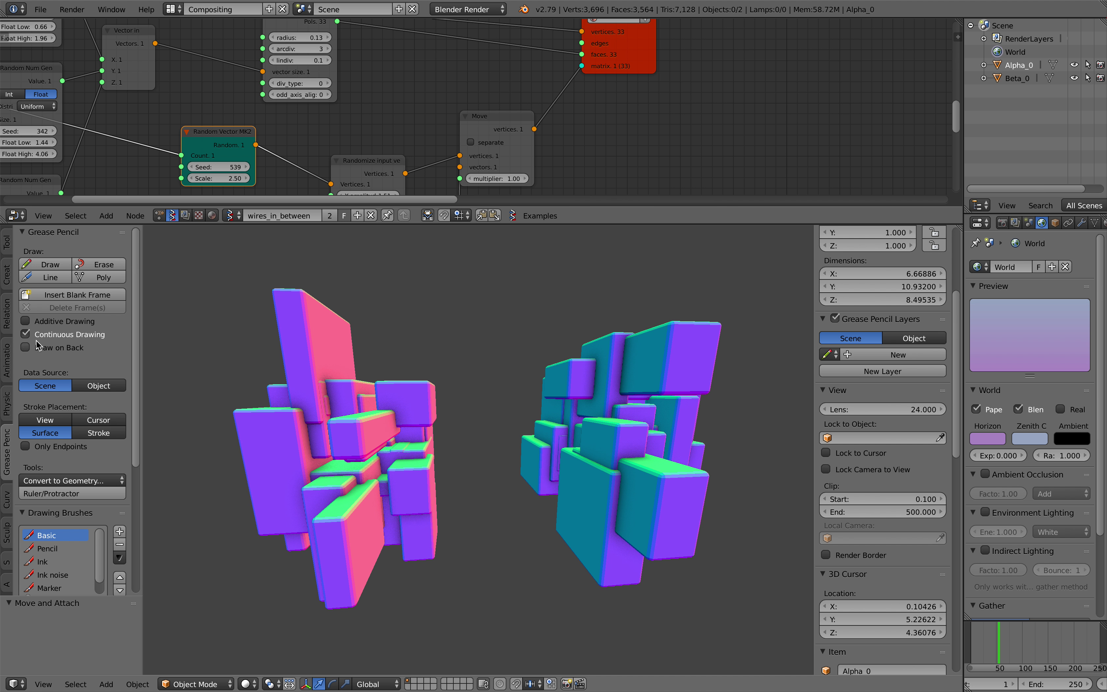
{"action": "left_click", "coordinate": [60, 279]}
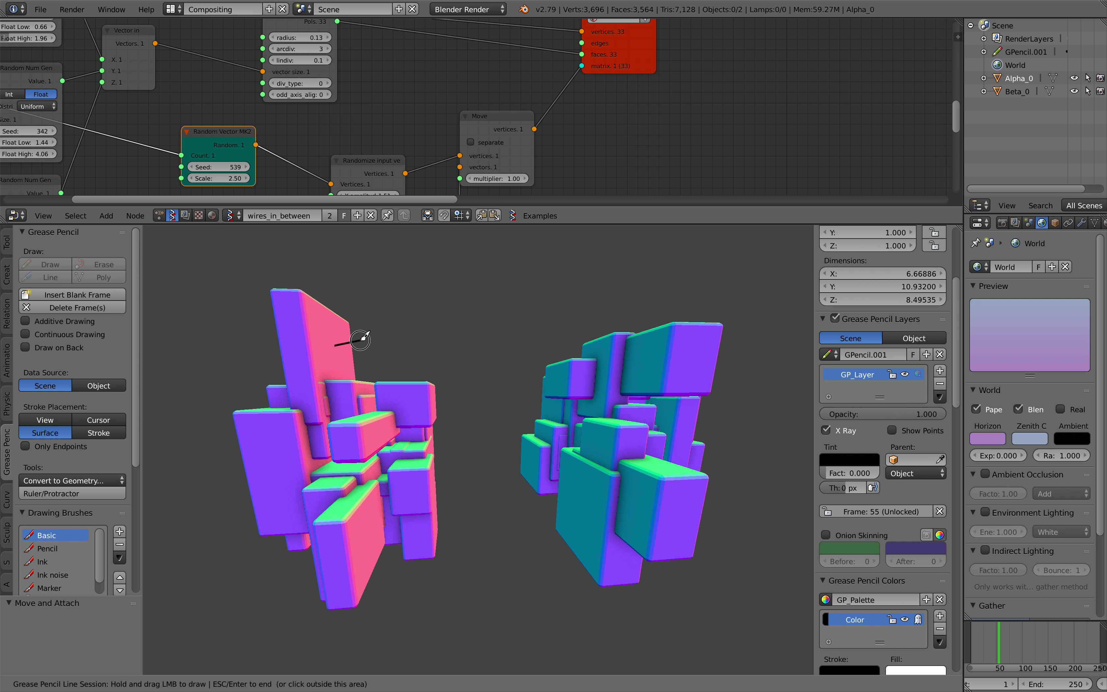
{"action": "mouse_move", "coordinate": [362, 340]}
{"action": "left_mouse_down"}
{"action": "mouse_move", "coordinate": [526, 452]}
{"action": "mouse_move", "coordinate": [580, 511]}
{"action": "left_mouse_up"}
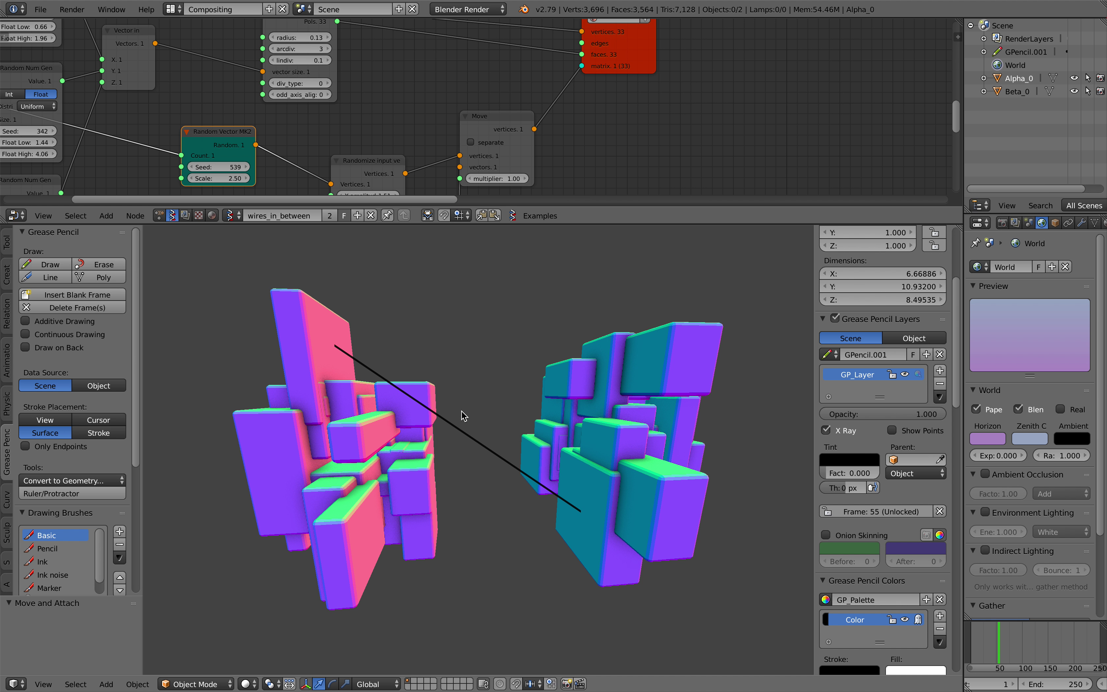
{"action": "mouse_move", "coordinate": [486, 421]}
{"action": "middle_mouse_down"}
{"action": "mouse_move", "coordinate": [486, 452]}
{"action": "mouse_move", "coordinate": [488, 424]}
{"action": "middle_mouse_up"}
{"action": "middle_click_drag", "start_coordinate": [529, 476], "coordinate": [430, 520]}
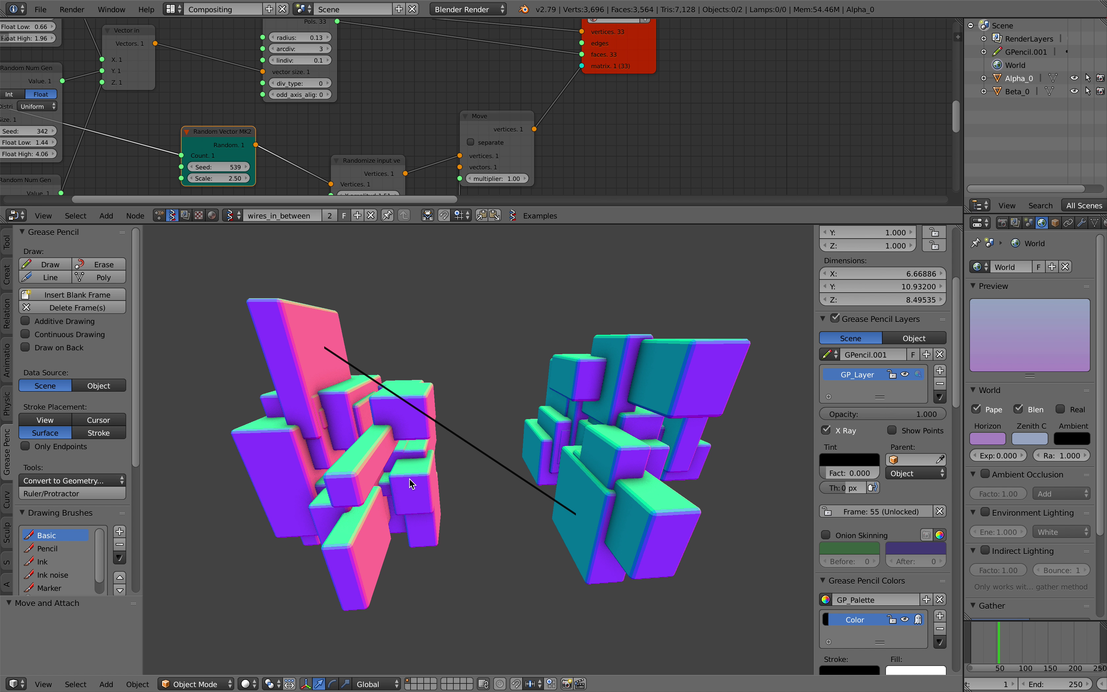
{"action": "scroll", "coordinate": [406, 484], "scroll_direction": "up", "scroll_amount": 3}
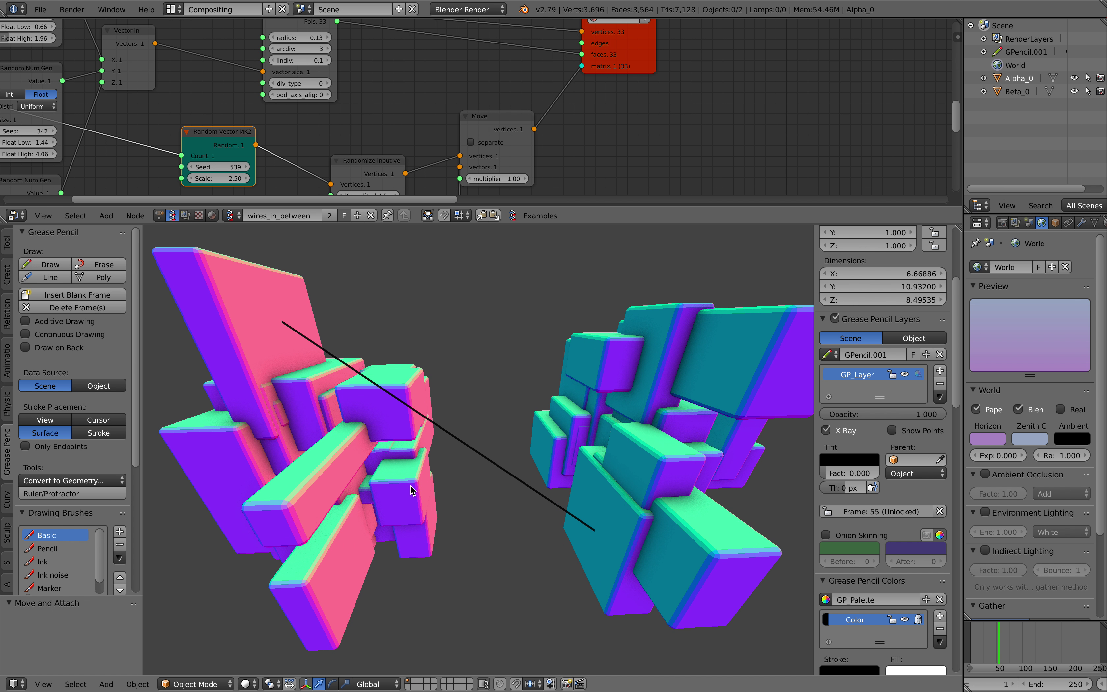
{"action": "middle_click_drag", "start_coordinate": [410, 484], "coordinate": [409, 481]}
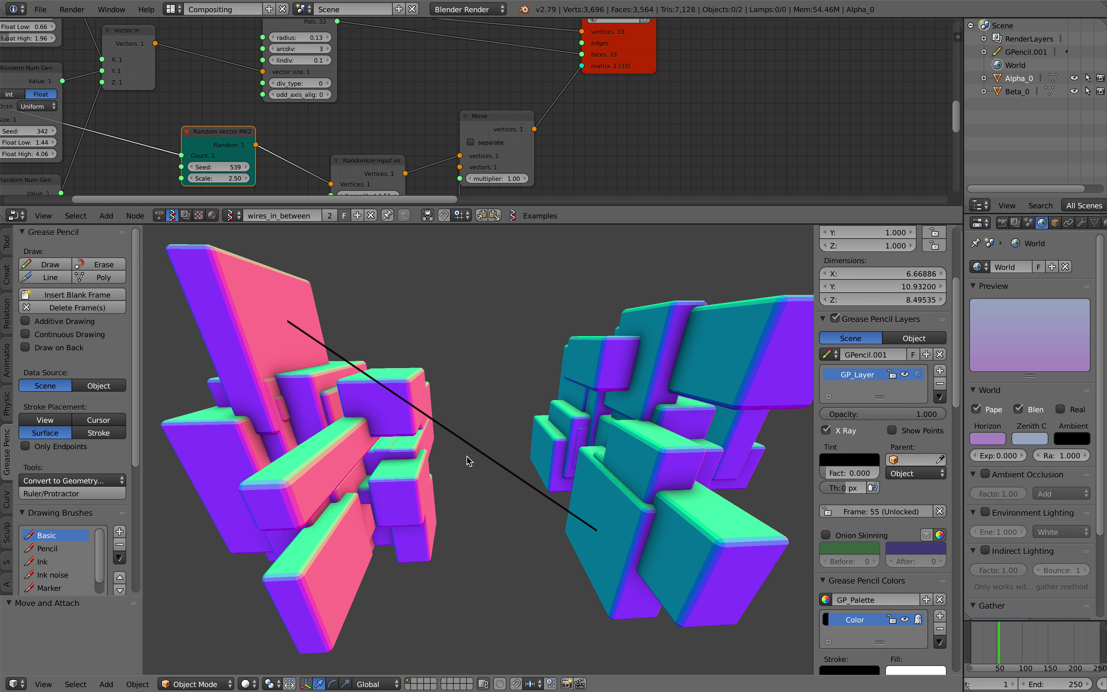
{"action": "key", "text": "ctrl+z"}
Draw a freehand Grease Pencil stroke from the lower Beta blocks across the gap to the Alpha cluster and undo it
{"action": "middle_click_drag", "start_coordinate": [472, 463], "coordinate": [465, 453]}
{"action": "middle_click_drag", "start_coordinate": [429, 517], "coordinate": [370, 542]}
{"action": "scroll", "coordinate": [402, 530], "scroll_direction": "down", "scroll_amount": 2}
{"action": "key", "text": "d"}
{"action": "left_click_drag", "start_coordinate": [370, 541], "coordinate": [374, 538]}
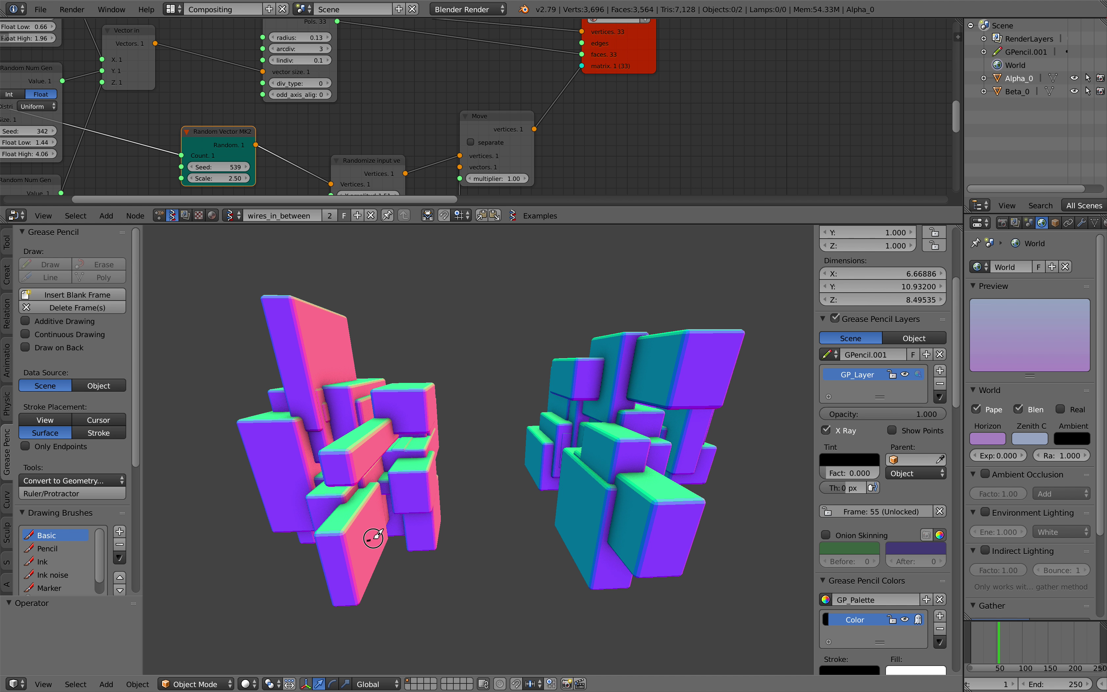
{"action": "left_click_drag", "start_coordinate": [531, 450], "coordinate": [533, 452]}
{"action": "mouse_move", "coordinate": [562, 476]}
{"action": "middle_mouse_down"}
{"action": "mouse_move", "coordinate": [535, 505]}
{"action": "mouse_move", "coordinate": [487, 450]}
{"action": "mouse_move", "coordinate": [491, 476]}
{"action": "middle_mouse_up"}
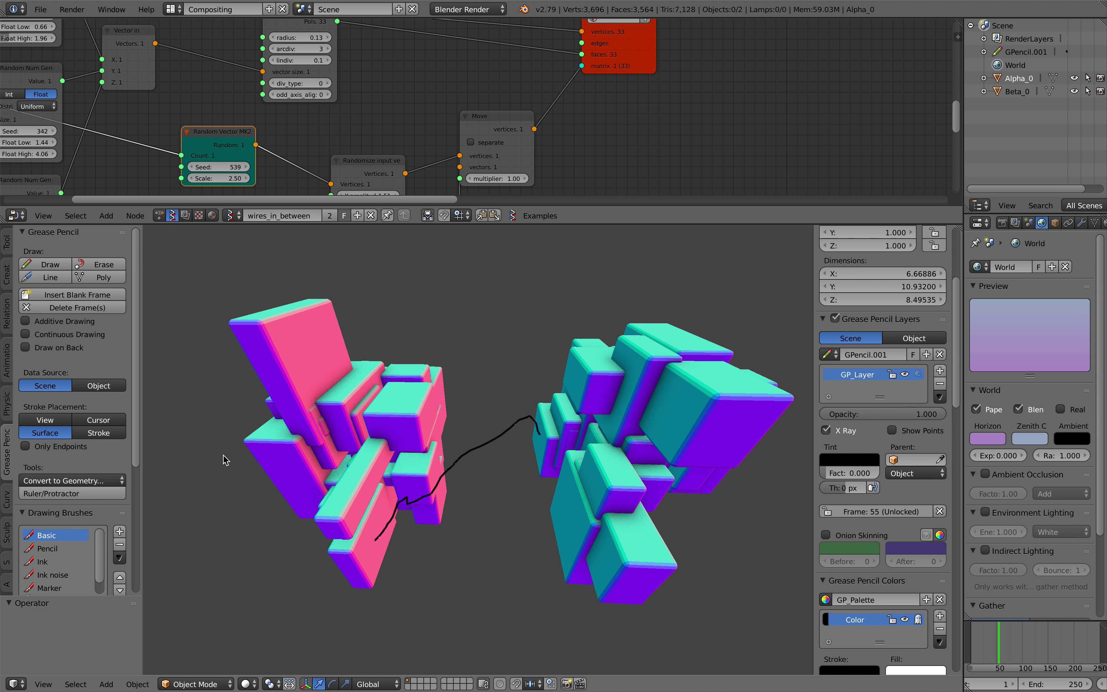
{"action": "middle_click_drag", "start_coordinate": [464, 514], "coordinate": [466, 488]}
{"action": "key", "text": "ctrl+z"}
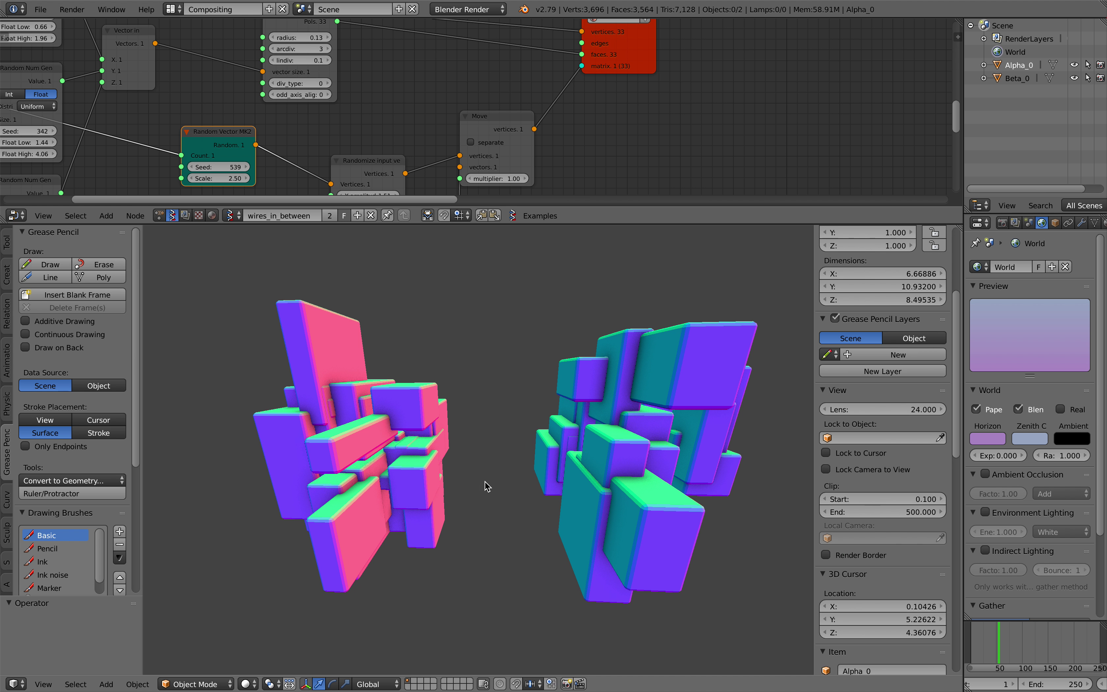
Insert a blank Grease Pencil frame and draw one straight line from the lowest front Beta block to the inner Alpha blocks
{"action": "left_click", "coordinate": [52, 295]}
{"action": "left_click", "coordinate": [51, 277]}
{"action": "left_click_drag", "start_coordinate": [368, 529], "coordinate": [539, 462]}
{"action": "mouse_move", "coordinate": [516, 449]}
{"action": "middle_mouse_down"}
{"action": "mouse_move", "coordinate": [516, 479]}
{"action": "mouse_move", "coordinate": [525, 469]}
{"action": "mouse_move", "coordinate": [434, 441]}
{"action": "middle_mouse_up"}
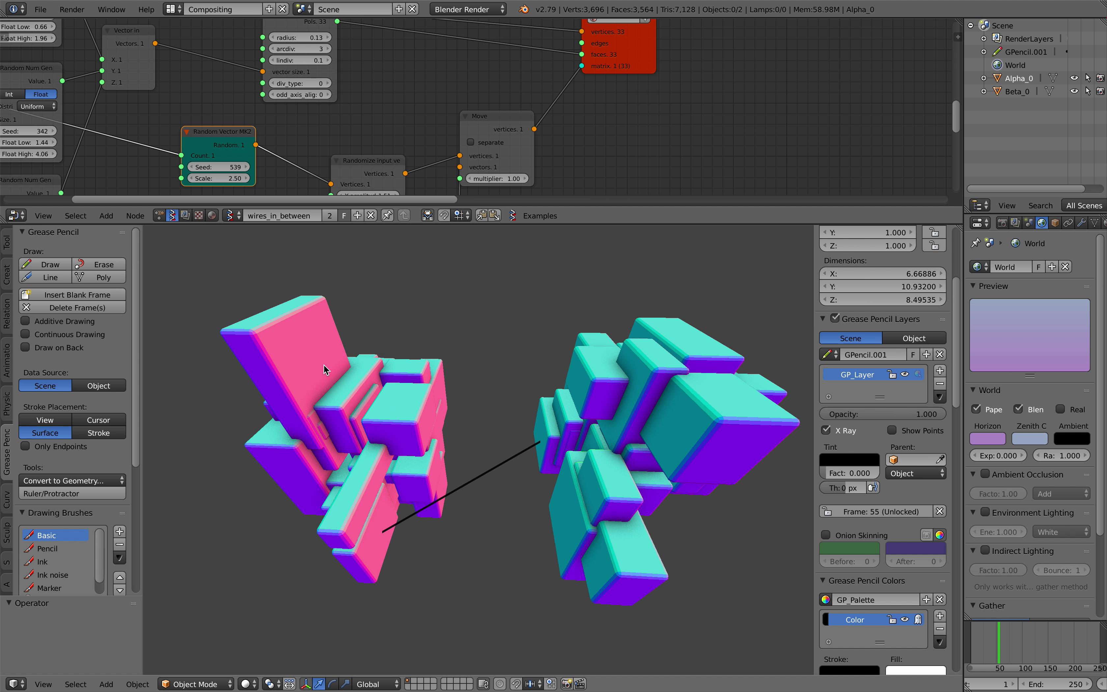
{"action": "left_click_drag", "start_coordinate": [324, 363], "coordinate": [632, 467]}
{"action": "key", "text": "ctrl+z"}
Draw two separate straight lines from the tall and middle Beta blocks to the lower and upper Alpha blocks
{"action": "left_click", "coordinate": [50, 277]}
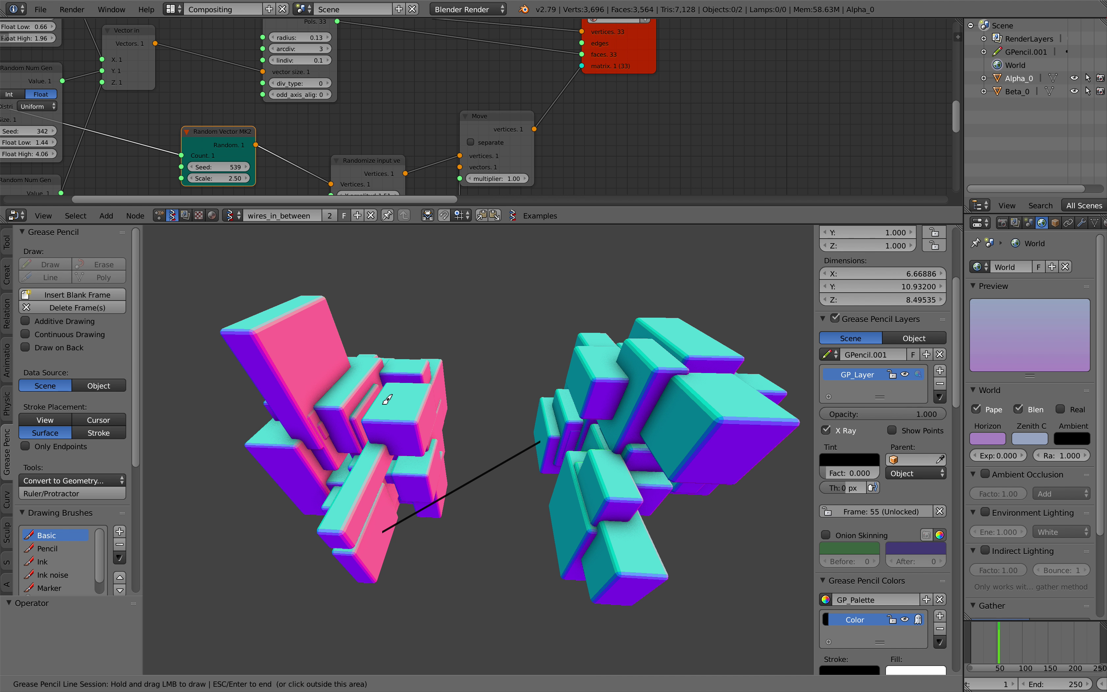
{"action": "left_click_drag", "start_coordinate": [319, 367], "coordinate": [565, 514]}
{"action": "key", "text": "Escape"}
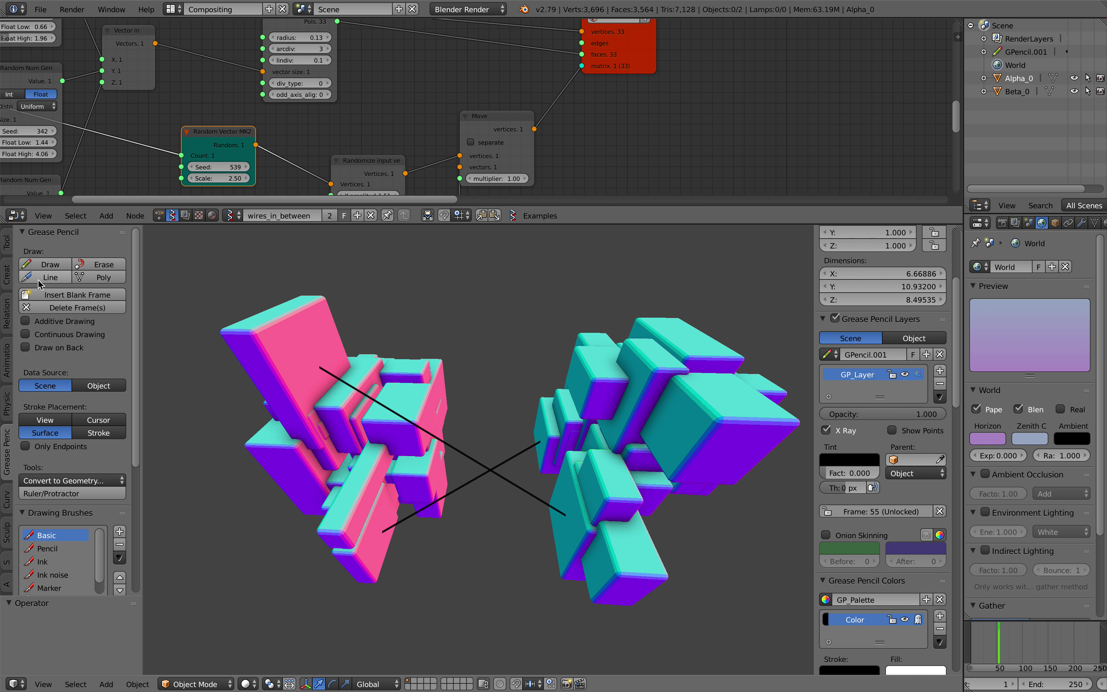
{"action": "left_click", "coordinate": [41, 278]}
{"action": "mouse_move", "coordinate": [430, 413]}
{"action": "left_mouse_down"}
{"action": "mouse_move", "coordinate": [590, 343]}
{"action": "mouse_move", "coordinate": [651, 338]}
{"action": "mouse_move", "coordinate": [642, 376]}
{"action": "left_mouse_up"}
{"action": "key", "text": "Escape"}
Remove the Grease Pencil layer GP_Layer with all its drawn lines
{"action": "mouse_move", "coordinate": [559, 459]}
{"action": "middle_mouse_down"}
{"action": "mouse_move", "coordinate": [439, 451]}
{"action": "mouse_move", "coordinate": [507, 476]}
{"action": "mouse_move", "coordinate": [486, 457]}
{"action": "mouse_move", "coordinate": [463, 466]}
{"action": "mouse_move", "coordinate": [339, 410]}
{"action": "middle_mouse_up"}
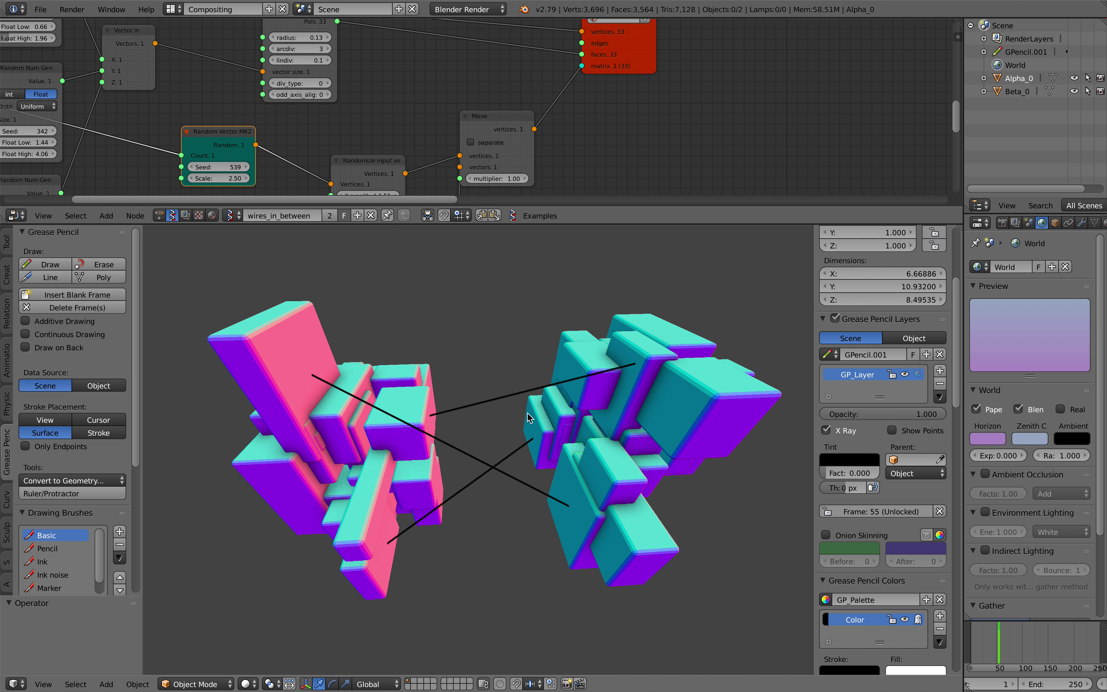
{"action": "mouse_move", "coordinate": [529, 417]}
{"action": "middle_mouse_down"}
{"action": "mouse_move", "coordinate": [526, 401]}
{"action": "mouse_move", "coordinate": [764, 370]}
{"action": "middle_mouse_up"}
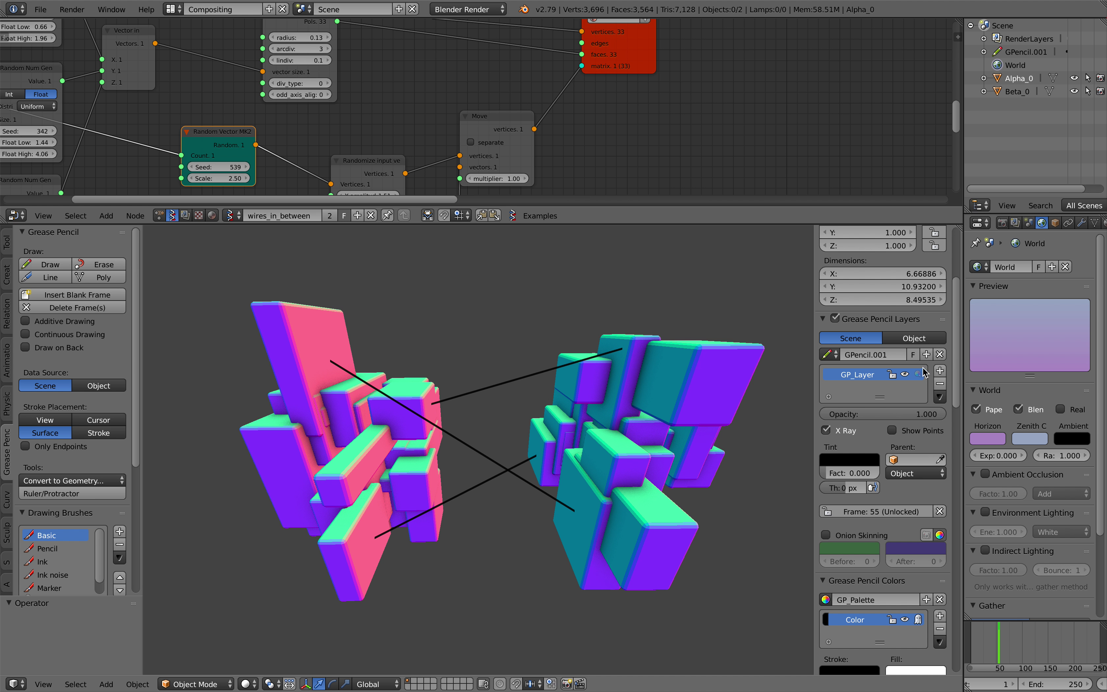
{"action": "left_click", "coordinate": [939, 384]}
{"action": "middle_click_drag", "start_coordinate": [524, 384], "coordinate": [513, 368]}
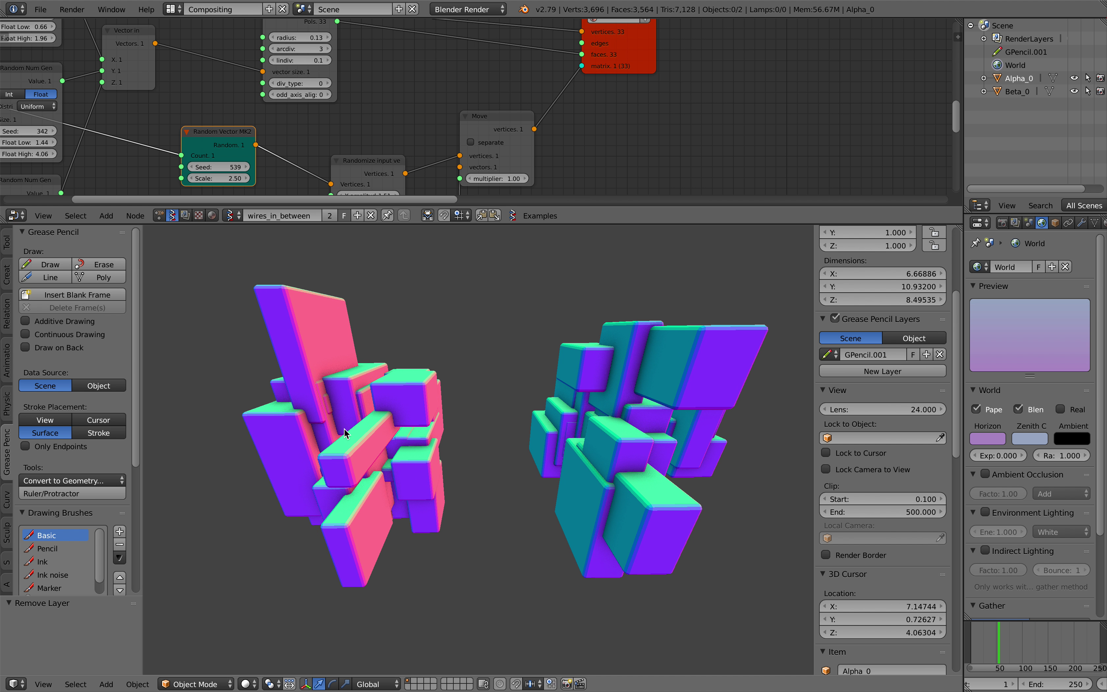
Turn on Continuous Drawing and draw four straight Grease Pencil lines from the Beta blocks to the Alpha blocks, viewing from different angles
{"action": "left_click", "coordinate": [67, 331]}
{"action": "left_click", "coordinate": [63, 277]}
{"action": "left_click_drag", "start_coordinate": [380, 525], "coordinate": [577, 502]}
{"action": "mouse_move", "coordinate": [463, 422]}
{"action": "middle_mouse_down"}
{"action": "mouse_move", "coordinate": [446, 466]}
{"action": "mouse_move", "coordinate": [427, 465]}
{"action": "mouse_move", "coordinate": [421, 431]}
{"action": "middle_mouse_up"}
{"action": "left_click_drag", "start_coordinate": [400, 405], "coordinate": [530, 437]}
{"action": "mouse_move", "coordinate": [531, 437]}
{"action": "middle_mouse_down"}
{"action": "mouse_move", "coordinate": [482, 385]}
{"action": "mouse_move", "coordinate": [404, 385]}
{"action": "middle_mouse_up"}
{"action": "left_click_drag", "start_coordinate": [404, 385], "coordinate": [592, 346]}
{"action": "middle_click_drag", "start_coordinate": [593, 347], "coordinate": [526, 408]}
{"action": "left_click_drag", "start_coordinate": [407, 465], "coordinate": [526, 410]}
{"action": "mouse_move", "coordinate": [423, 414]}
{"action": "middle_mouse_down"}
{"action": "mouse_move", "coordinate": [493, 425]}
{"action": "mouse_move", "coordinate": [437, 462]}
{"action": "mouse_move", "coordinate": [425, 423]}
{"action": "middle_mouse_up"}
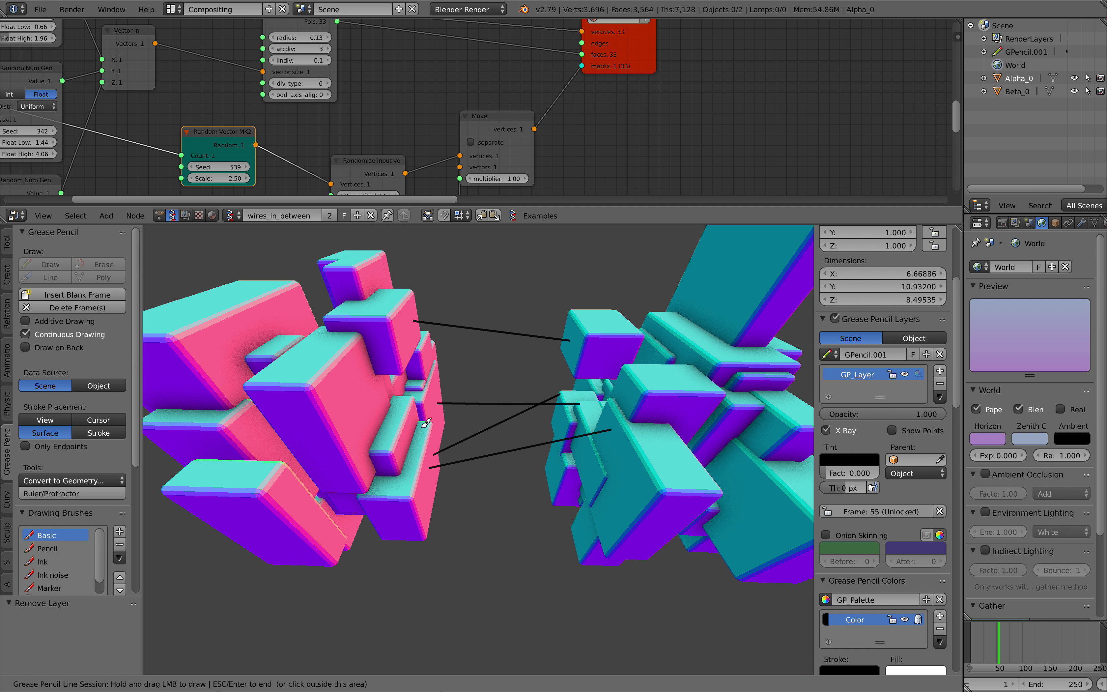
Draw three more straight lines across the gap, including one from the tall Beta block to the upper Alpha blocks
{"action": "left_click_drag", "start_coordinate": [351, 420], "coordinate": [477, 448]}
{"action": "left_click_drag", "start_coordinate": [368, 423], "coordinate": [618, 489]}
{"action": "mouse_move", "coordinate": [476, 455]}
{"action": "middle_mouse_down"}
{"action": "mouse_move", "coordinate": [526, 459]}
{"action": "mouse_move", "coordinate": [479, 440]}
{"action": "middle_mouse_up"}
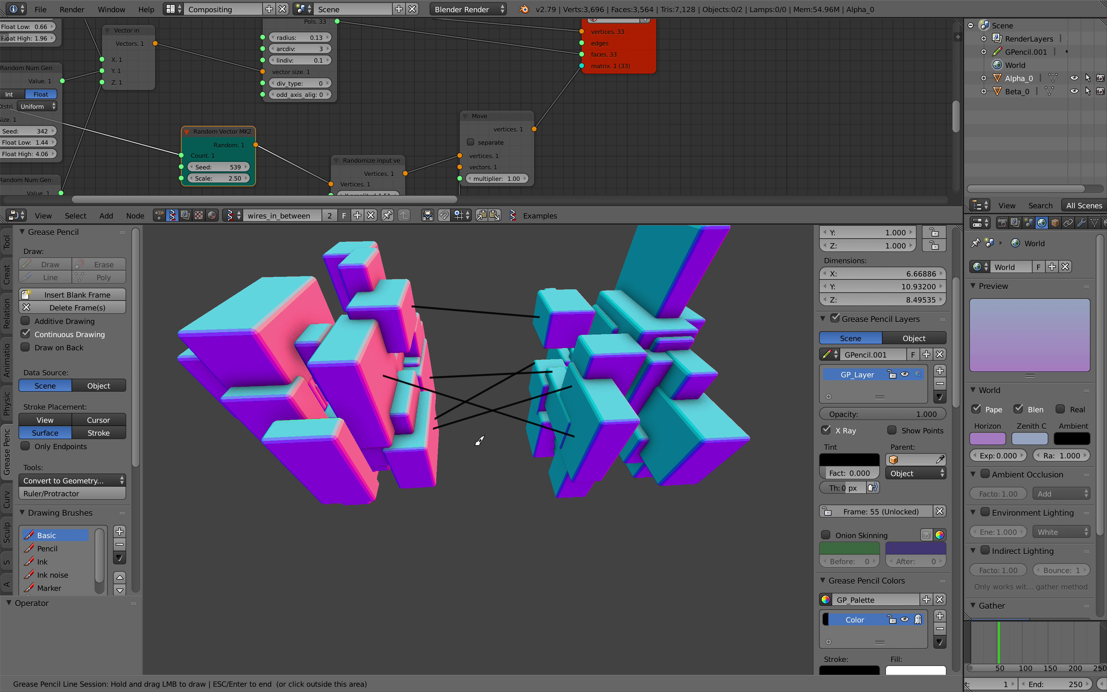
{"action": "mouse_move", "coordinate": [373, 350]}
{"action": "left_mouse_down"}
{"action": "mouse_move", "coordinate": [482, 341]}
{"action": "mouse_move", "coordinate": [582, 354]}
{"action": "left_mouse_up"}
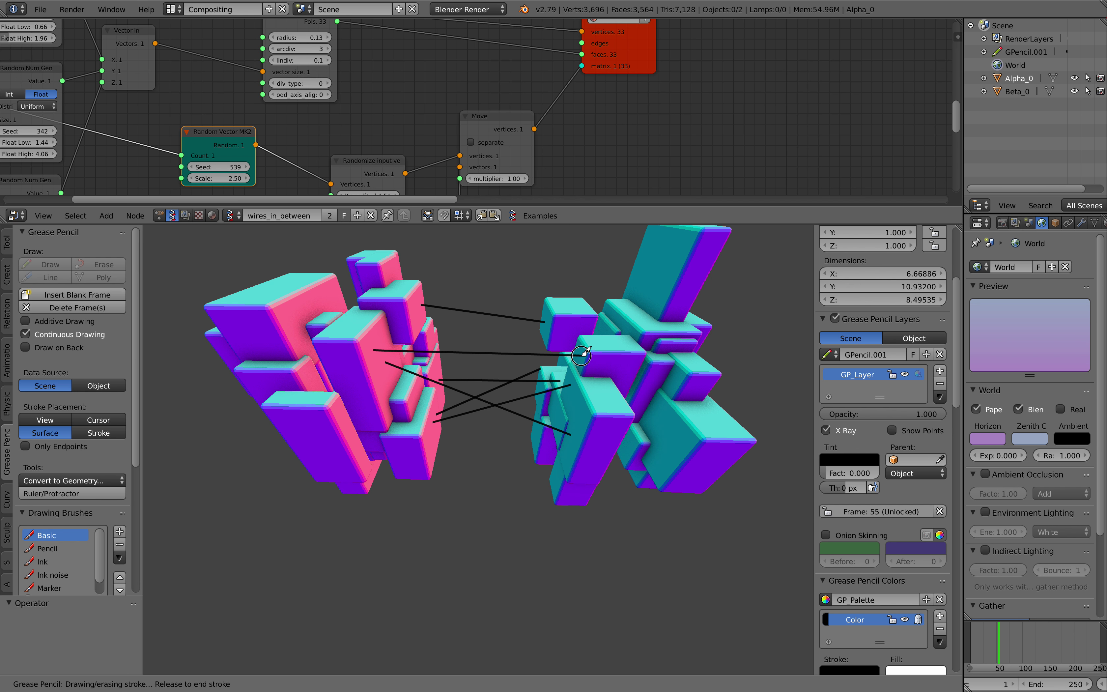
{"action": "mouse_move", "coordinate": [581, 354]}
{"action": "middle_mouse_down"}
{"action": "mouse_move", "coordinate": [502, 413]}
{"action": "mouse_move", "coordinate": [464, 397]}
{"action": "middle_mouse_up"}
{"action": "left_click_drag", "start_coordinate": [350, 344], "coordinate": [668, 343]}
{"action": "mouse_move", "coordinate": [667, 342]}
{"action": "middle_mouse_down"}
{"action": "mouse_move", "coordinate": [496, 388]}
{"action": "mouse_move", "coordinate": [553, 380]}
{"action": "mouse_move", "coordinate": [451, 377]}
{"action": "middle_mouse_up"}
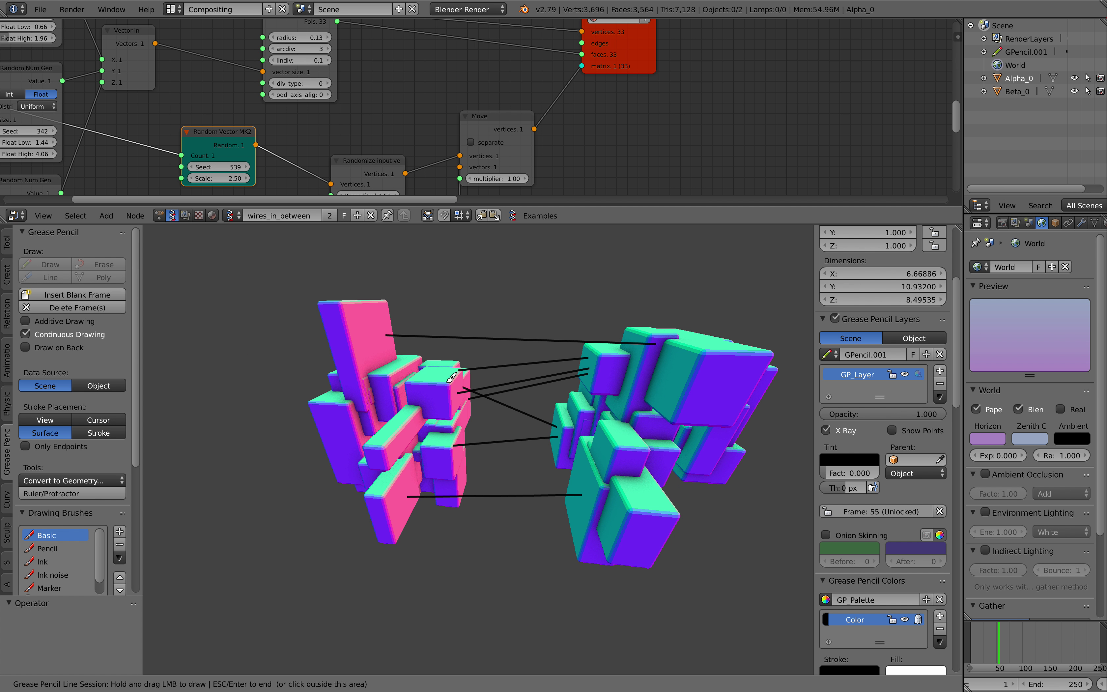
Draw four more lines: two from the tall Beta block to upper Alpha blocks, two from its middle block to lower Alpha blocks
{"action": "left_click_drag", "start_coordinate": [374, 351], "coordinate": [624, 393]}
{"action": "middle_click_drag", "start_coordinate": [563, 427], "coordinate": [569, 394], "text": "shift"}
{"action": "scroll", "coordinate": [567, 394], "scroll_direction": "up", "scroll_amount": 1}
{"action": "left_click_drag", "start_coordinate": [387, 383], "coordinate": [625, 442]}
{"action": "scroll", "coordinate": [338, 366], "scroll_direction": "down", "scroll_amount": 3}
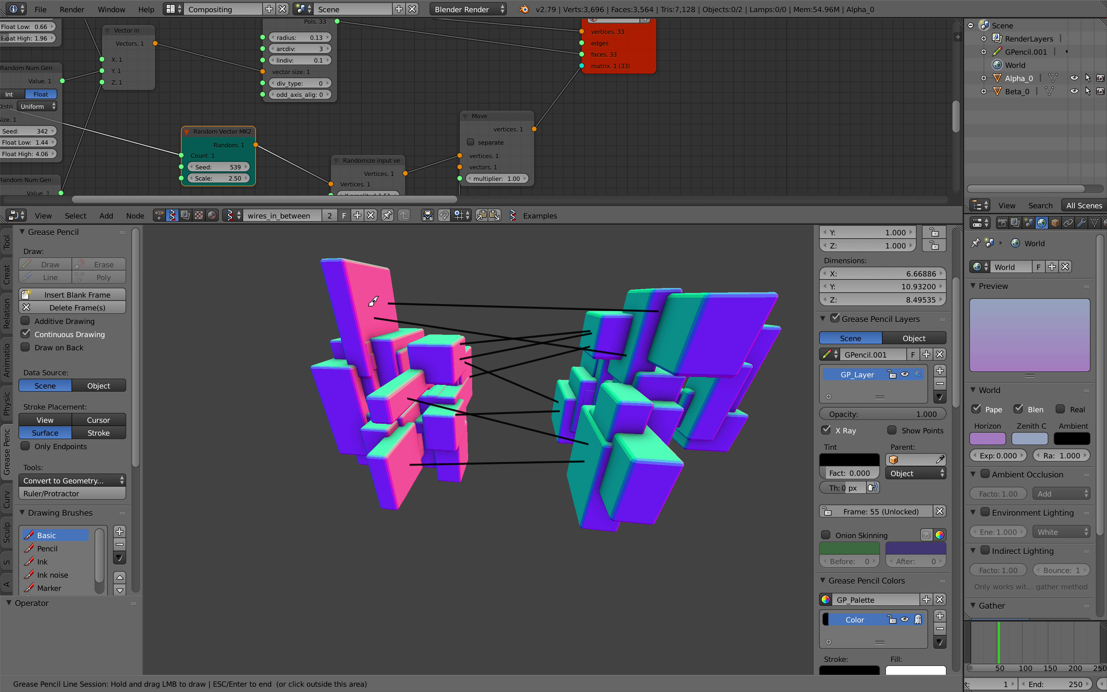
{"action": "left_click_drag", "start_coordinate": [365, 296], "coordinate": [668, 338]}
{"action": "mouse_move", "coordinate": [650, 352]}
{"action": "middle_mouse_down"}
{"action": "mouse_move", "coordinate": [612, 373]}
{"action": "mouse_move", "coordinate": [467, 395]}
{"action": "mouse_move", "coordinate": [435, 380]}
{"action": "mouse_move", "coordinate": [421, 392]}
{"action": "middle_mouse_up"}
{"action": "mouse_move", "coordinate": [405, 398]}
{"action": "left_mouse_down"}
{"action": "mouse_move", "coordinate": [603, 480]}
{"action": "mouse_move", "coordinate": [592, 463]}
{"action": "left_mouse_up"}
Draw three more crossing lines from Beta's lower and middle blocks to the inner-facing Alpha blocks
{"action": "mouse_move", "coordinate": [592, 463]}
{"action": "middle_mouse_down"}
{"action": "mouse_move", "coordinate": [526, 491]}
{"action": "mouse_move", "coordinate": [482, 457]}
{"action": "middle_mouse_up"}
{"action": "scroll", "coordinate": [482, 494], "scroll_direction": "up", "scroll_amount": 1}
{"action": "left_click_drag", "start_coordinate": [451, 475], "coordinate": [450, 475]}
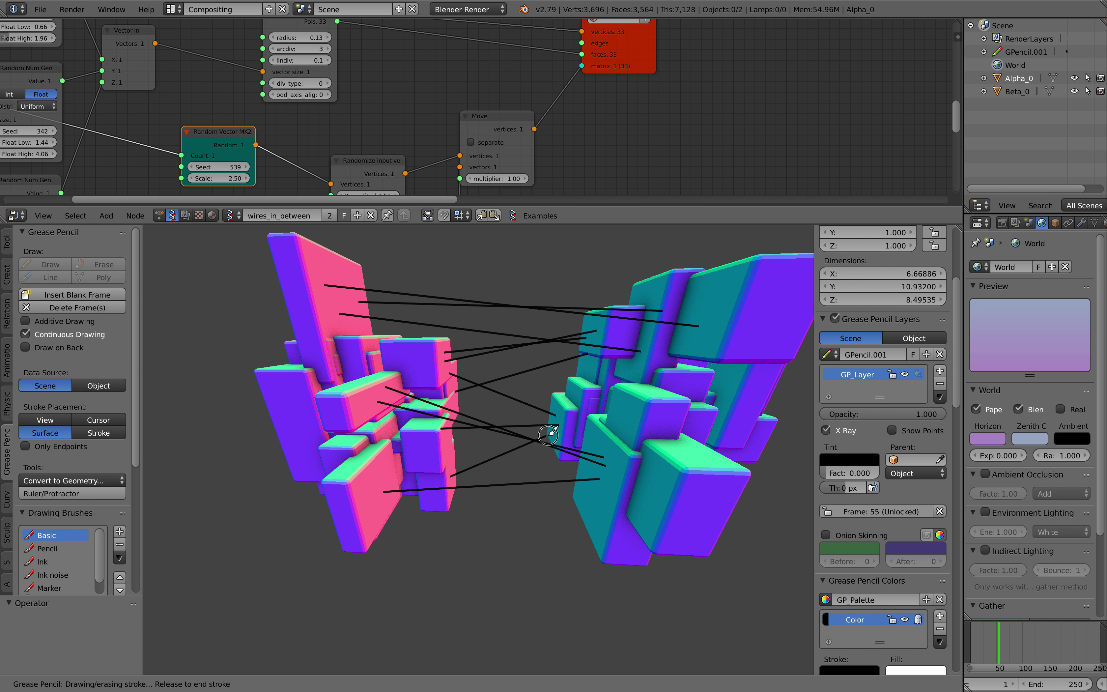
{"action": "left_click_drag", "start_coordinate": [557, 432], "coordinate": [556, 432]}
{"action": "middle_click_drag", "start_coordinate": [471, 395], "coordinate": [453, 436], "text": "shift"}
{"action": "left_click_drag", "start_coordinate": [423, 419], "coordinate": [579, 383]}
{"action": "middle_click_drag", "start_coordinate": [579, 384], "coordinate": [453, 437]}
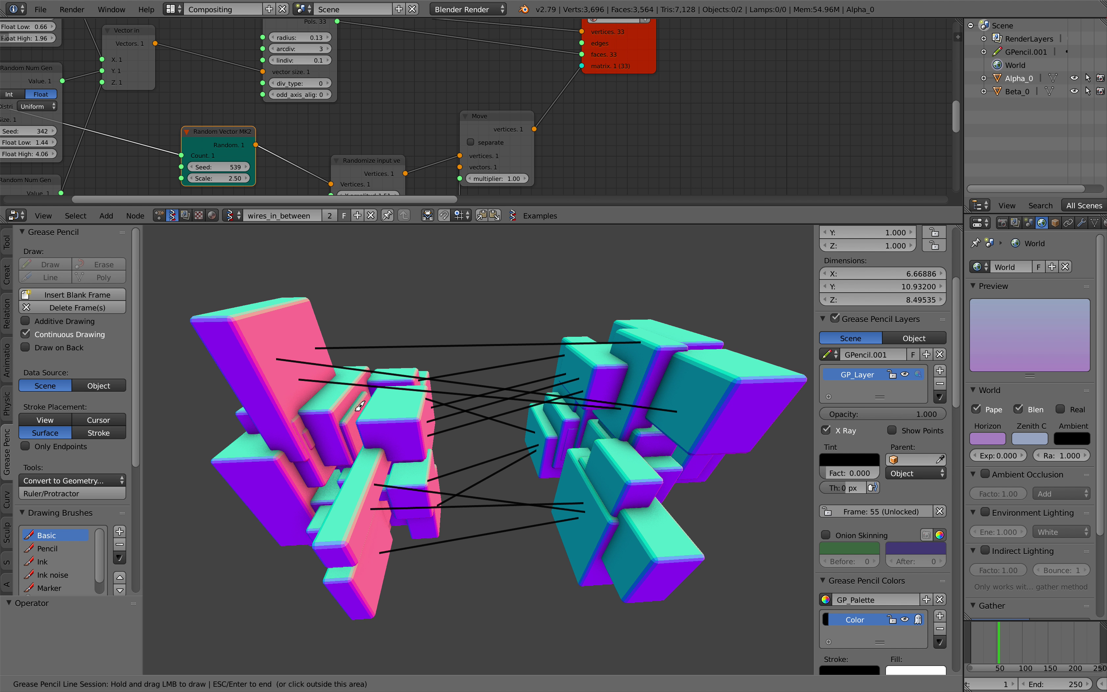
{"action": "mouse_move", "coordinate": [344, 407]}
{"action": "left_mouse_down"}
{"action": "mouse_move", "coordinate": [481, 416]}
{"action": "mouse_move", "coordinate": [570, 455]}
{"action": "mouse_move", "coordinate": [573, 476]}
{"action": "left_mouse_up"}
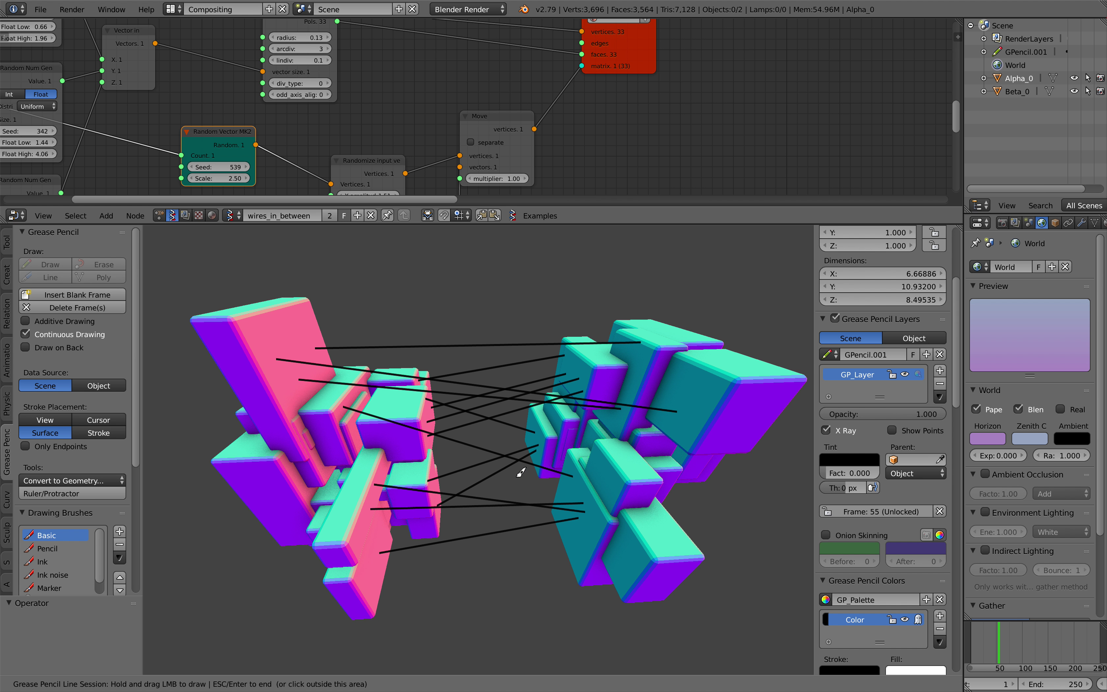
{"action": "mouse_move", "coordinate": [521, 472]}
{"action": "middle_mouse_down"}
{"action": "mouse_move", "coordinate": [494, 433]}
{"action": "mouse_move", "coordinate": [463, 420]}
{"action": "mouse_move", "coordinate": [502, 395]}
{"action": "mouse_move", "coordinate": [433, 429]}
{"action": "middle_mouse_up"}
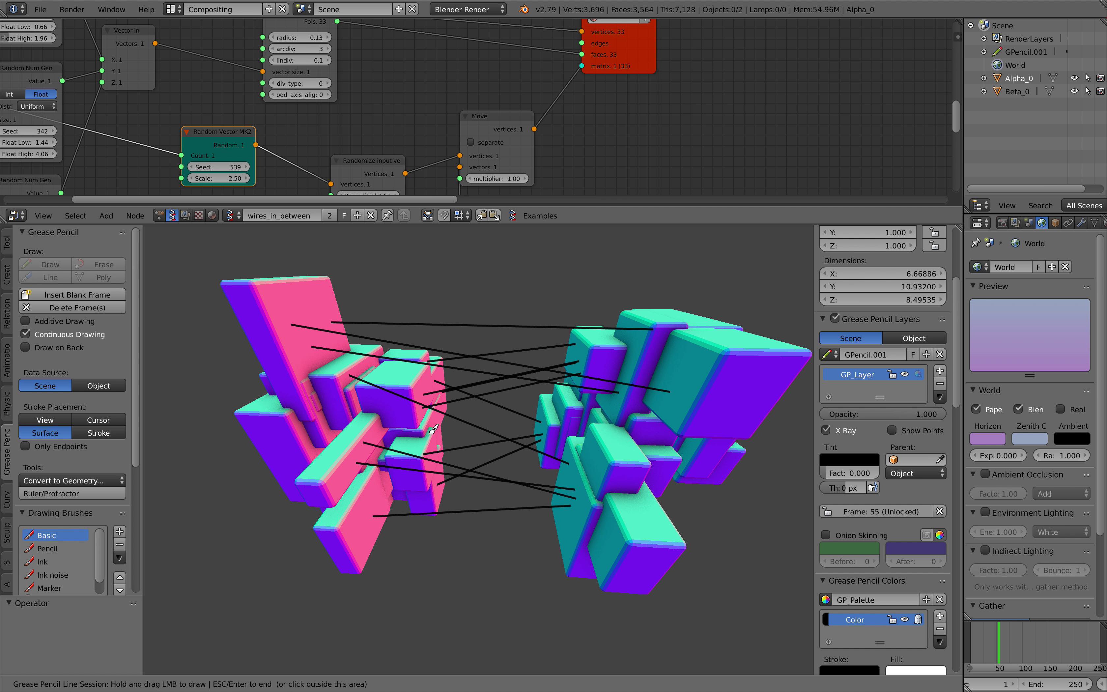
Draw five more straight lines between the Beta and Alpha blocks, including from the tall Beta block and the lowest blocks, and end the drawing session
{"action": "mouse_move", "coordinate": [424, 386]}
{"action": "left_mouse_down"}
{"action": "mouse_move", "coordinate": [515, 416]}
{"action": "mouse_move", "coordinate": [557, 403]}
{"action": "left_mouse_up"}
{"action": "left_click_drag", "start_coordinate": [307, 309], "coordinate": [671, 370]}
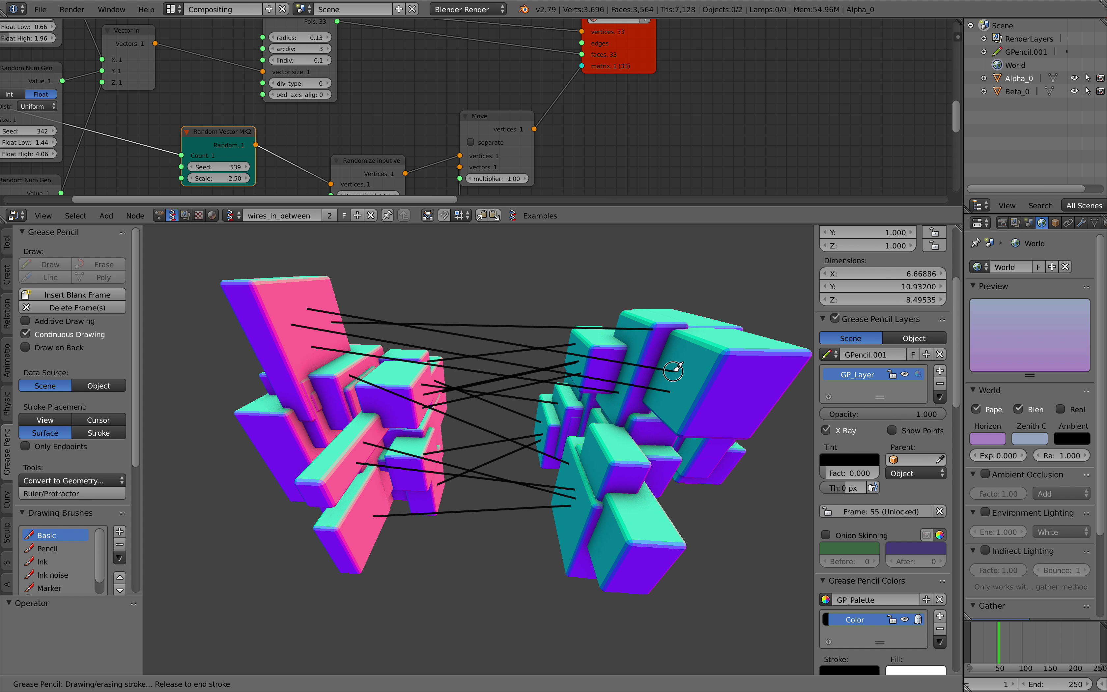
{"action": "mouse_move", "coordinate": [680, 366]}
{"action": "middle_mouse_down"}
{"action": "mouse_move", "coordinate": [506, 400]}
{"action": "mouse_move", "coordinate": [518, 400]}
{"action": "mouse_move", "coordinate": [511, 408]}
{"action": "middle_mouse_up"}
{"action": "left_click_drag", "start_coordinate": [314, 302], "coordinate": [624, 324]}
{"action": "left_click_drag", "start_coordinate": [339, 450], "coordinate": [608, 533]}
{"action": "left_click_drag", "start_coordinate": [349, 526], "coordinate": [572, 533]}
{"action": "mouse_move", "coordinate": [500, 409]}
{"action": "middle_mouse_down"}
{"action": "mouse_move", "coordinate": [420, 421]}
{"action": "mouse_move", "coordinate": [535, 402]}
{"action": "mouse_move", "coordinate": [516, 399]}
{"action": "mouse_move", "coordinate": [526, 416]}
{"action": "mouse_move", "coordinate": [508, 401]}
{"action": "mouse_move", "coordinate": [524, 397]}
{"action": "mouse_move", "coordinate": [509, 407]}
{"action": "middle_mouse_up"}
{"action": "left_click", "coordinate": [511, 402]}
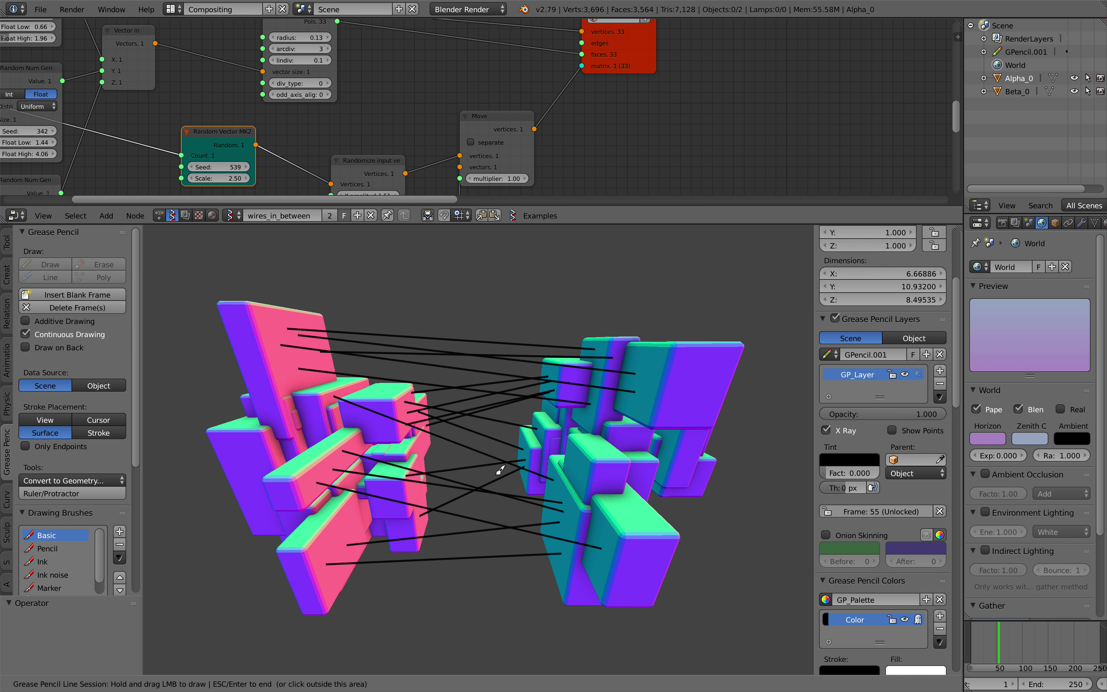
{"action": "key", "text": "Escape"}
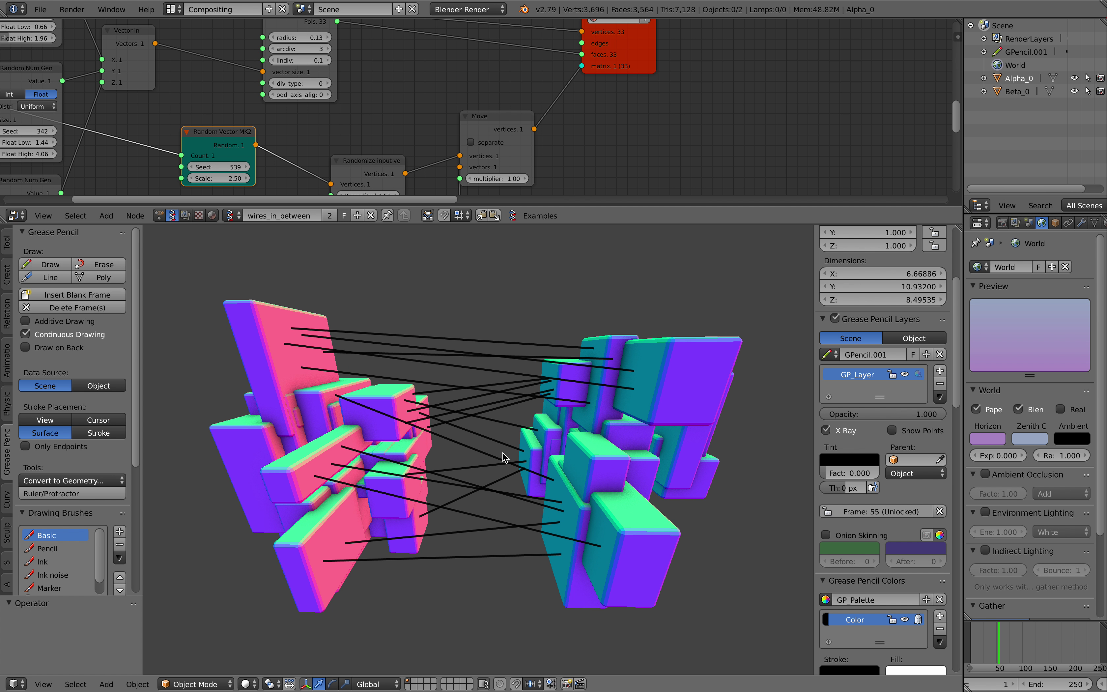
Save the scene as a new file, incrementing the version number of wires_demo_001.blend
{"action": "left_click", "coordinate": [41, 10]}
{"action": "left_click", "coordinate": [92, 121]}
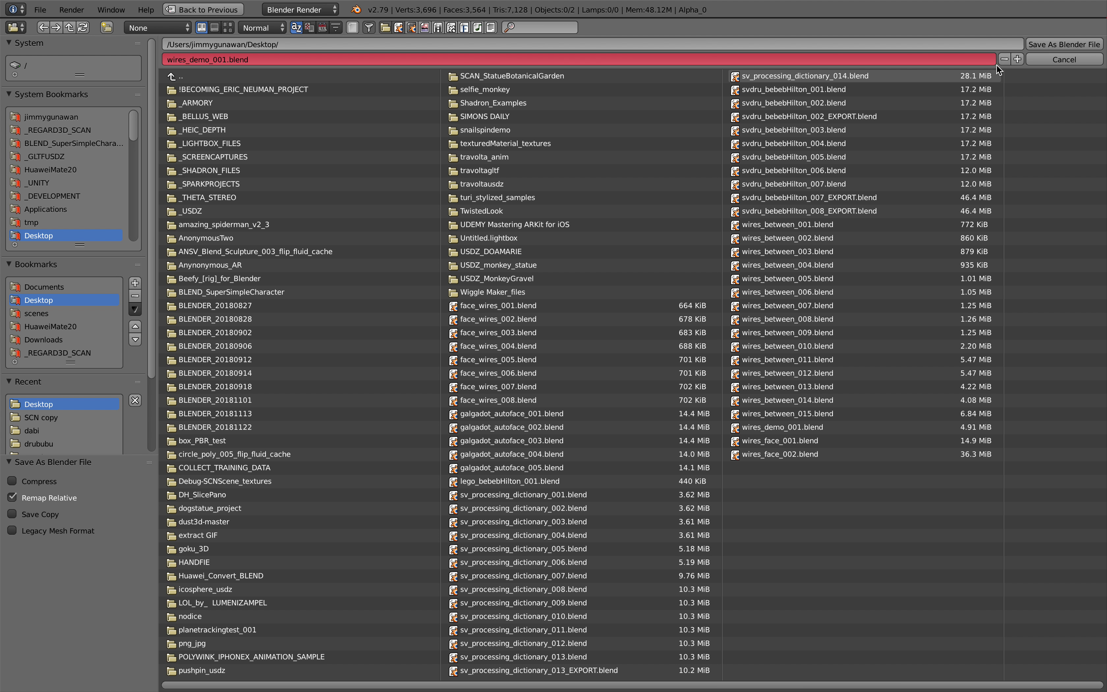
{"action": "left_click", "coordinate": [1017, 60]}
{"action": "left_click", "coordinate": [1063, 44]}
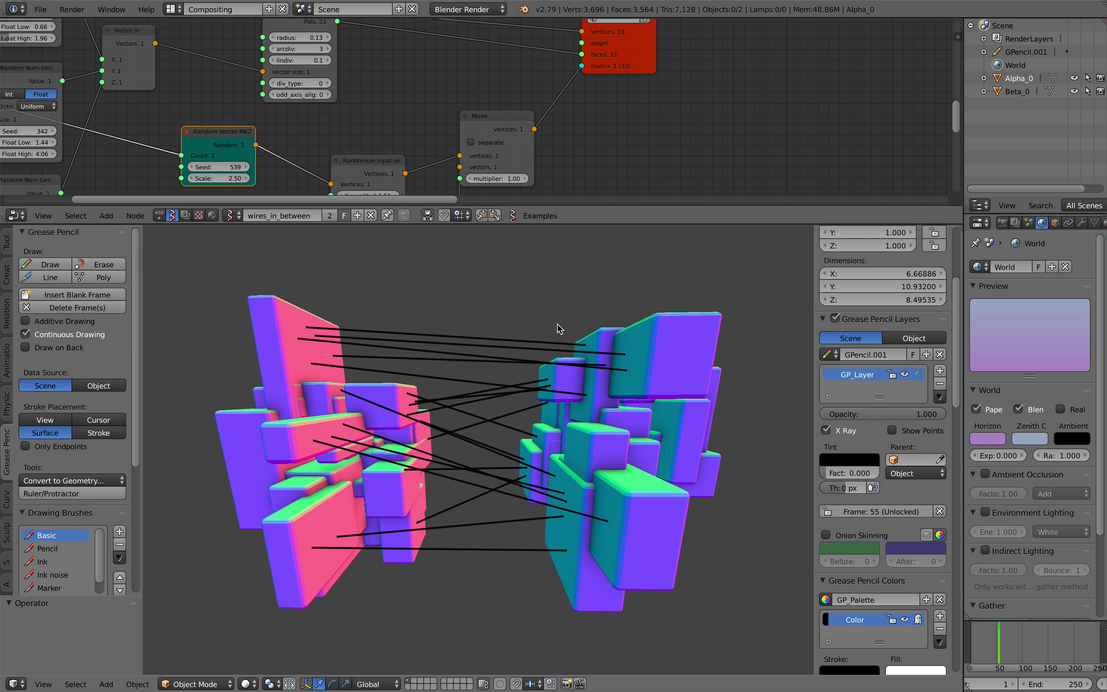
Enlarge the node editor and shift the Object ID Selector node slightly within the grease pencil wire chain
{"action": "middle_click_drag", "start_coordinate": [478, 319], "coordinate": [479, 330]}
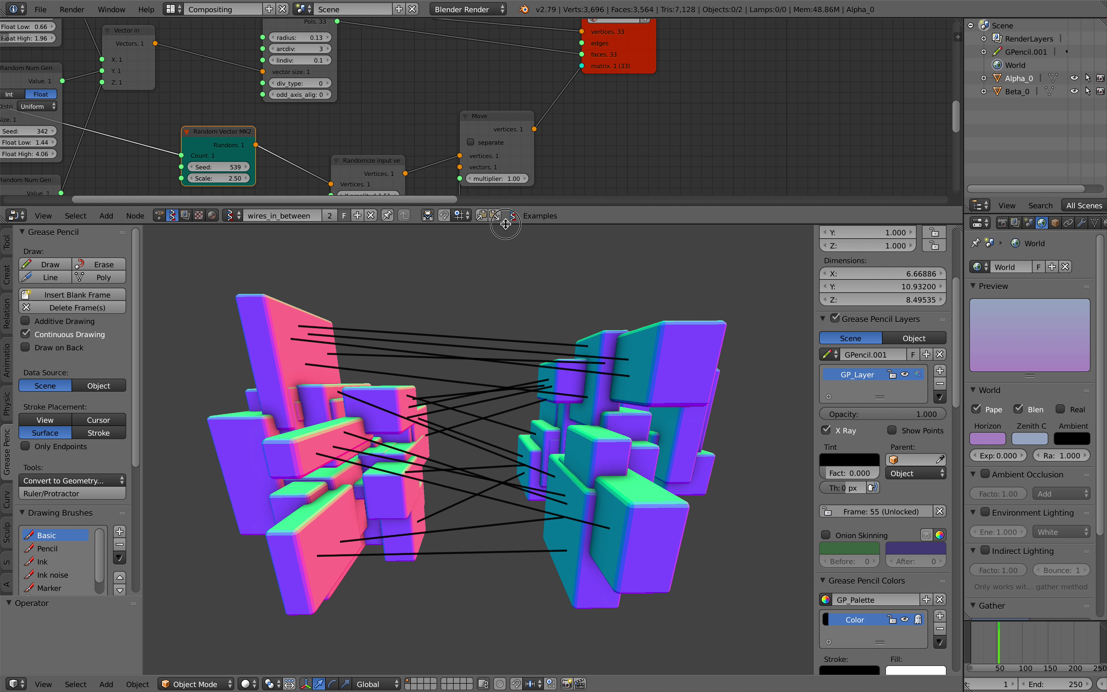
{"action": "left_click_drag", "start_coordinate": [505, 223], "coordinate": [505, 312]}
{"action": "scroll", "coordinate": [425, 185], "scroll_direction": "down", "scroll_amount": 6}
{"action": "middle_click_drag", "start_coordinate": [503, 167], "coordinate": [561, 155]}
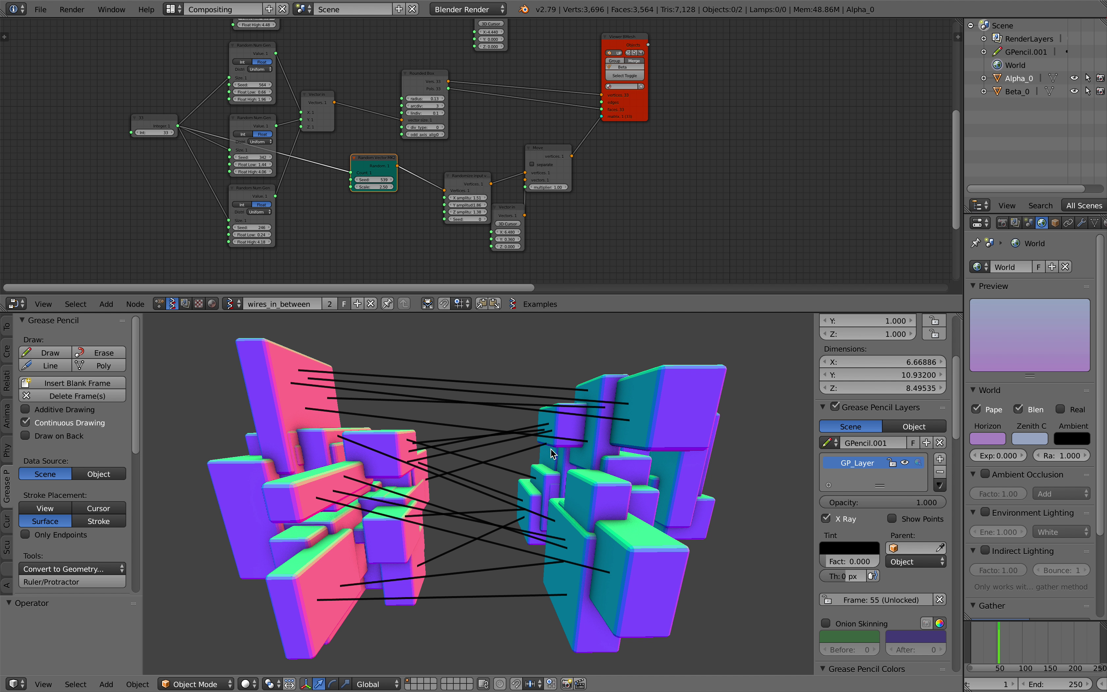
{"action": "middle_click_drag", "start_coordinate": [425, 461], "coordinate": [440, 370]}
{"action": "left_click_drag", "start_coordinate": [490, 297], "coordinate": [494, 371]}
{"action": "scroll", "coordinate": [416, 182], "scroll_direction": "down", "scroll_amount": 8}
{"action": "middle_click_drag", "start_coordinate": [478, 184], "coordinate": [425, 203]}
{"action": "scroll", "coordinate": [425, 203], "scroll_direction": "up", "scroll_amount": 3}
{"action": "middle_click_drag", "start_coordinate": [785, 125], "coordinate": [427, 254]}
{"action": "scroll", "coordinate": [373, 193], "scroll_direction": "up", "scroll_amount": 4}
{"action": "middle_click_drag", "start_coordinate": [363, 176], "coordinate": [368, 218]}
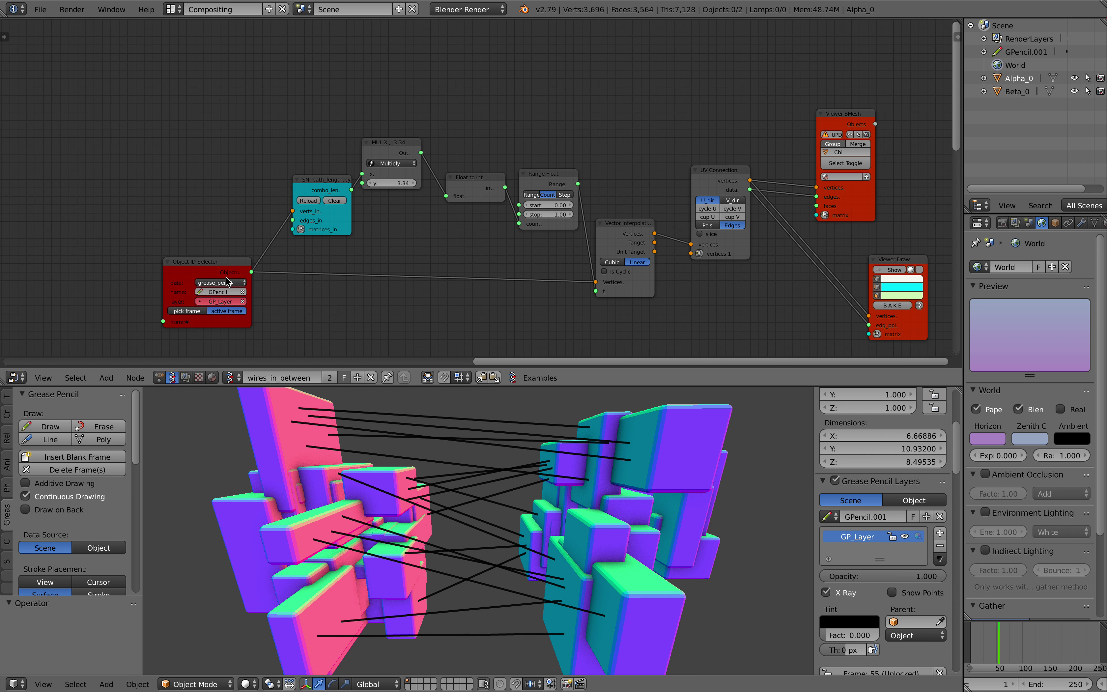
{"action": "left_click_drag", "start_coordinate": [219, 263], "coordinate": [235, 250]}
{"action": "middle_click_drag", "start_coordinate": [289, 185], "coordinate": [288, 233]}
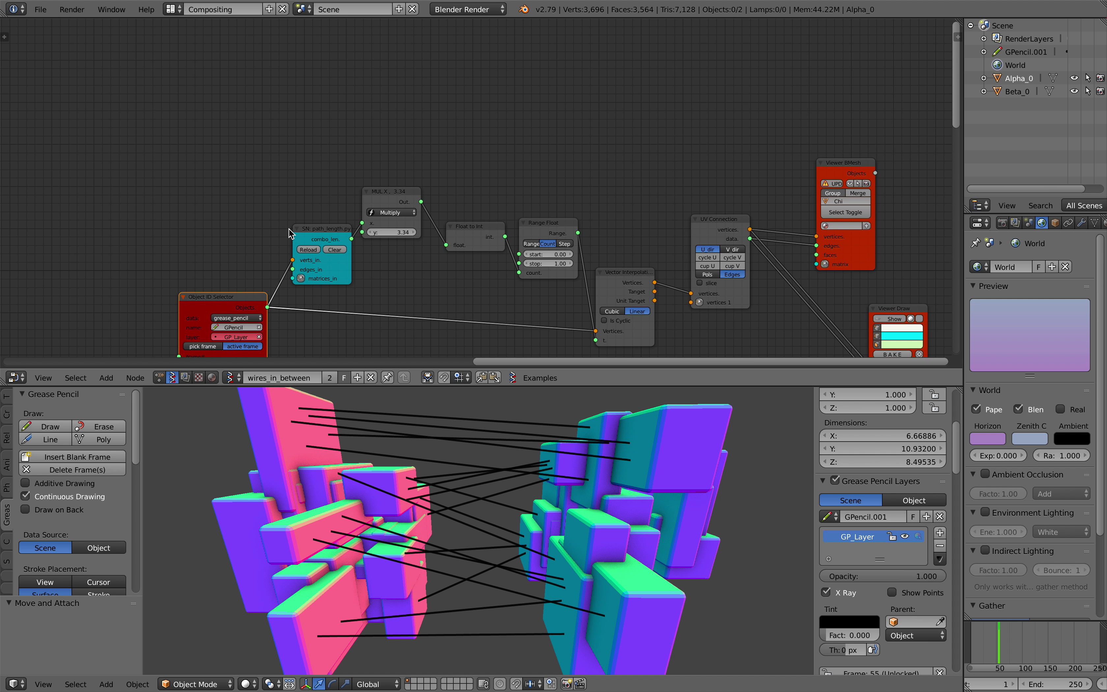
{"action": "key", "text": "shift+a"}
{"action": "left_click", "coordinate": [231, 92]}
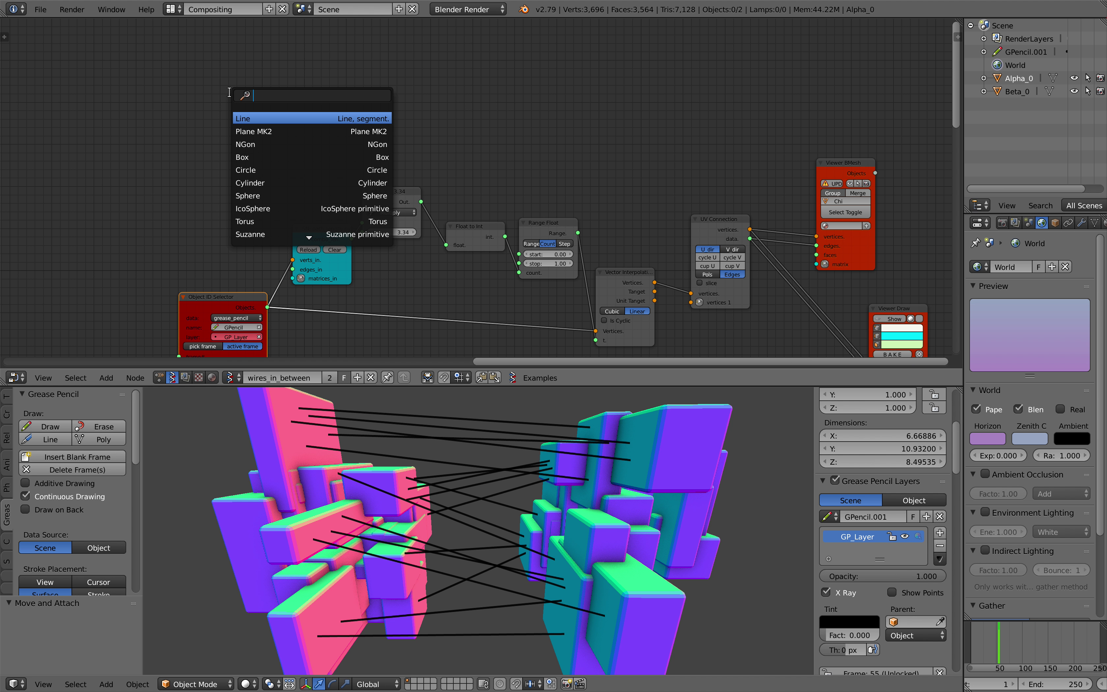
{"action": "type", "text": "gp"}
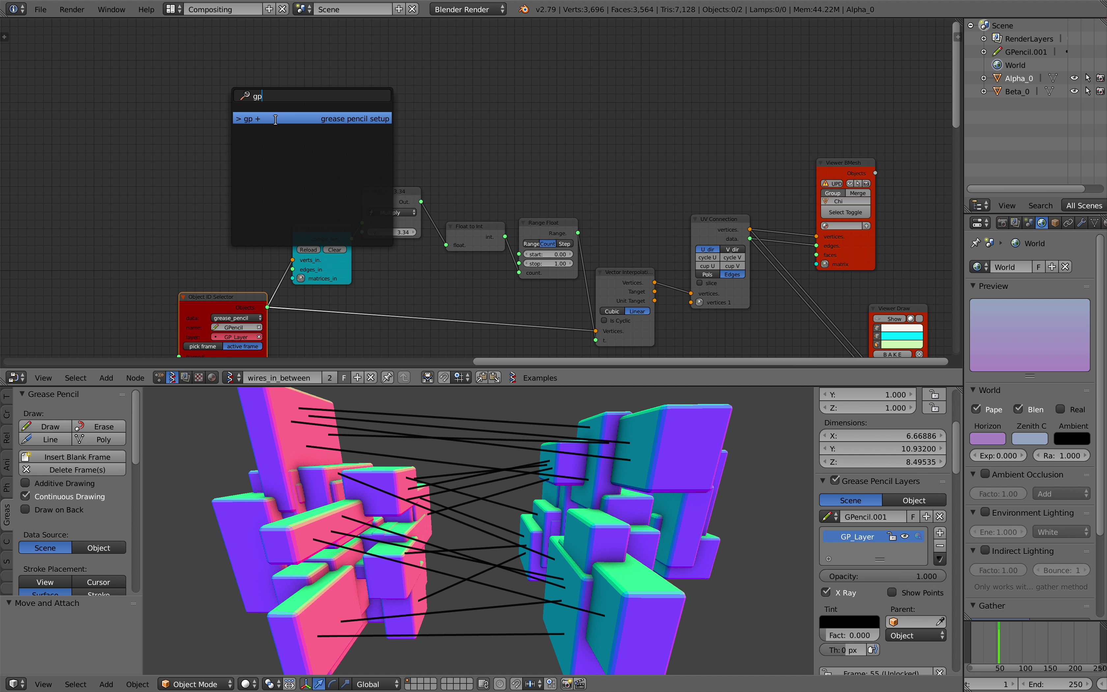
{"action": "key", "text": "Escape"}
Move the Viewer BMesh and Viewer Draw nodes closer to the UV Connection node
{"action": "middle_click_drag", "start_coordinate": [440, 185], "coordinate": [409, 104]}
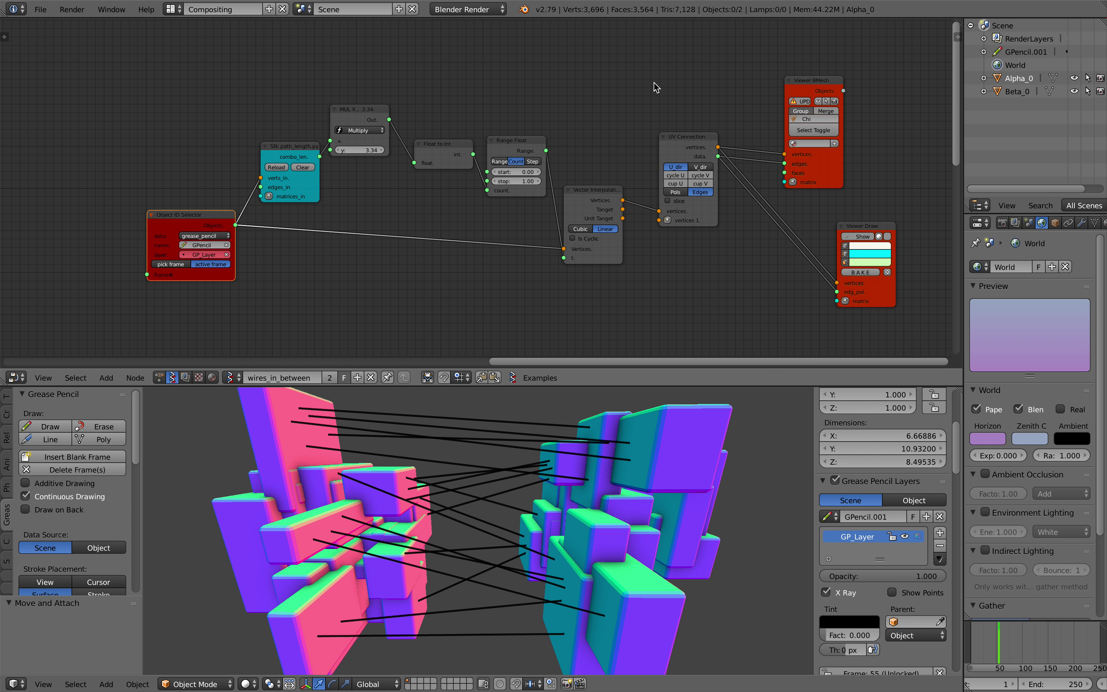
{"action": "mouse_move", "coordinate": [862, 225]}
{"action": "left_mouse_down"}
{"action": "mouse_move", "coordinate": [788, 206]}
{"action": "mouse_move", "coordinate": [798, 162]}
{"action": "left_mouse_up"}
{"action": "scroll", "coordinate": [609, 176], "scroll_direction": "up", "scroll_amount": 1}
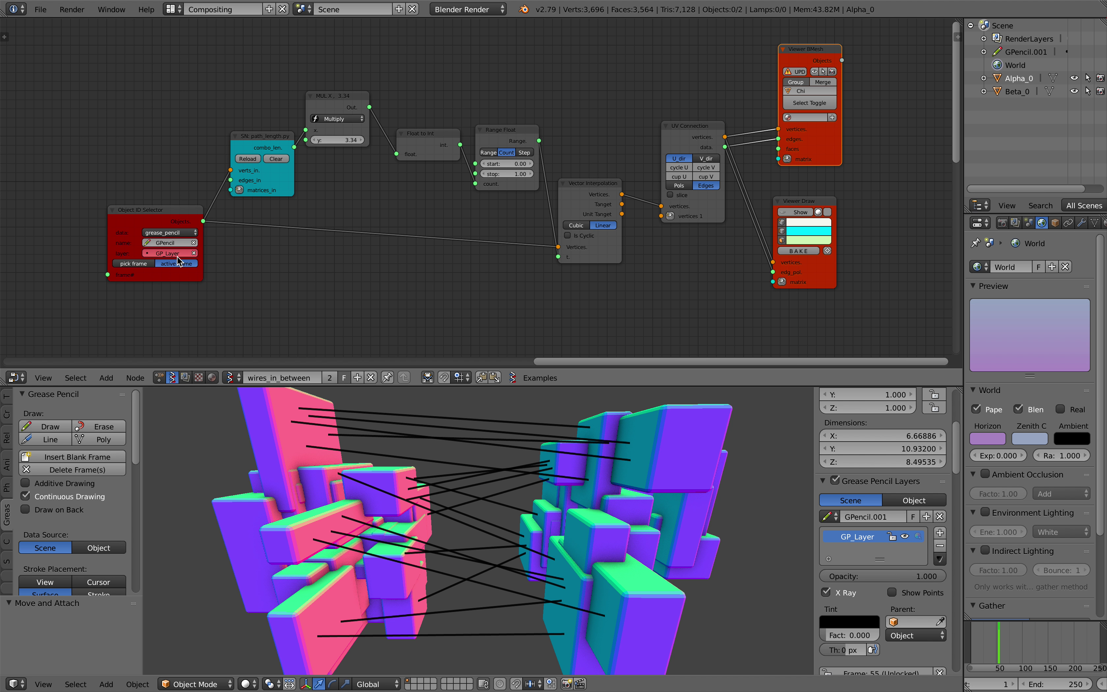
Set the Object ID Selector node to read GPencil.001 with its GP_Layer, using the active frame
{"action": "left_click", "coordinate": [166, 266]}
{"action": "left_click", "coordinate": [161, 253]}
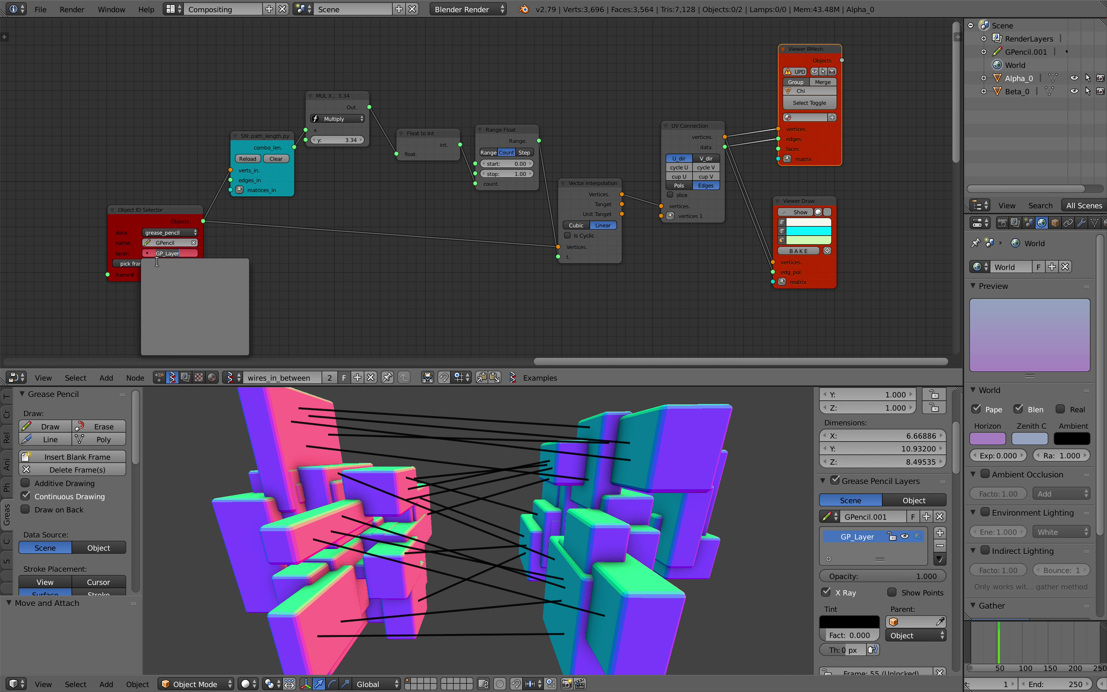
{"action": "left_click", "coordinate": [150, 243]}
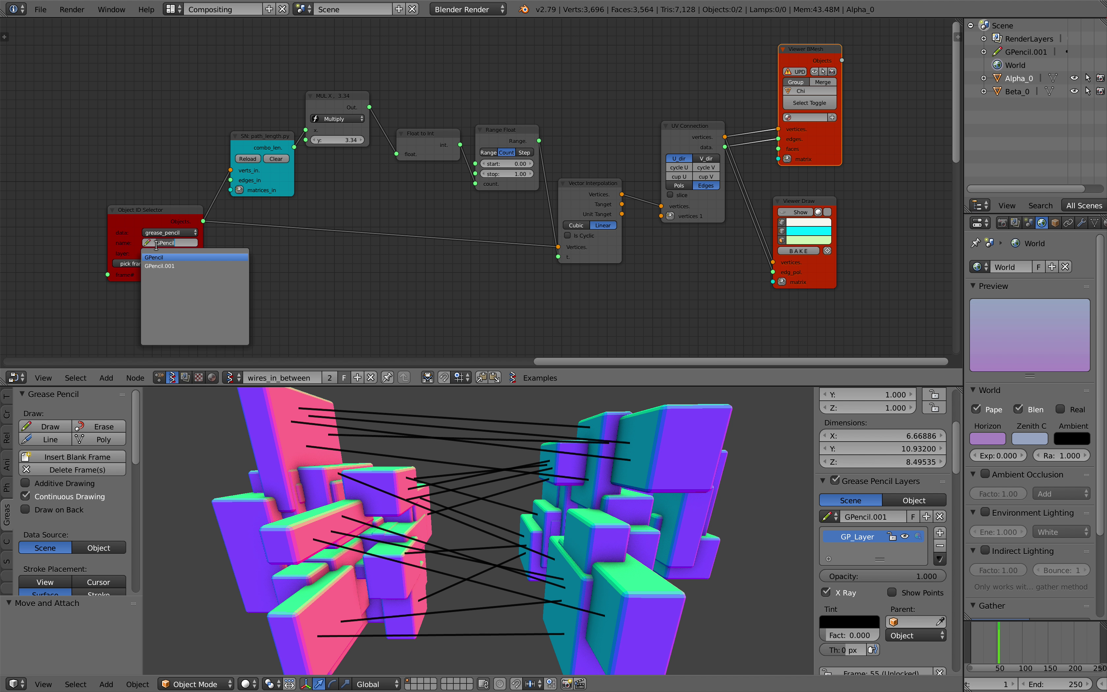
{"action": "left_click", "coordinate": [166, 266]}
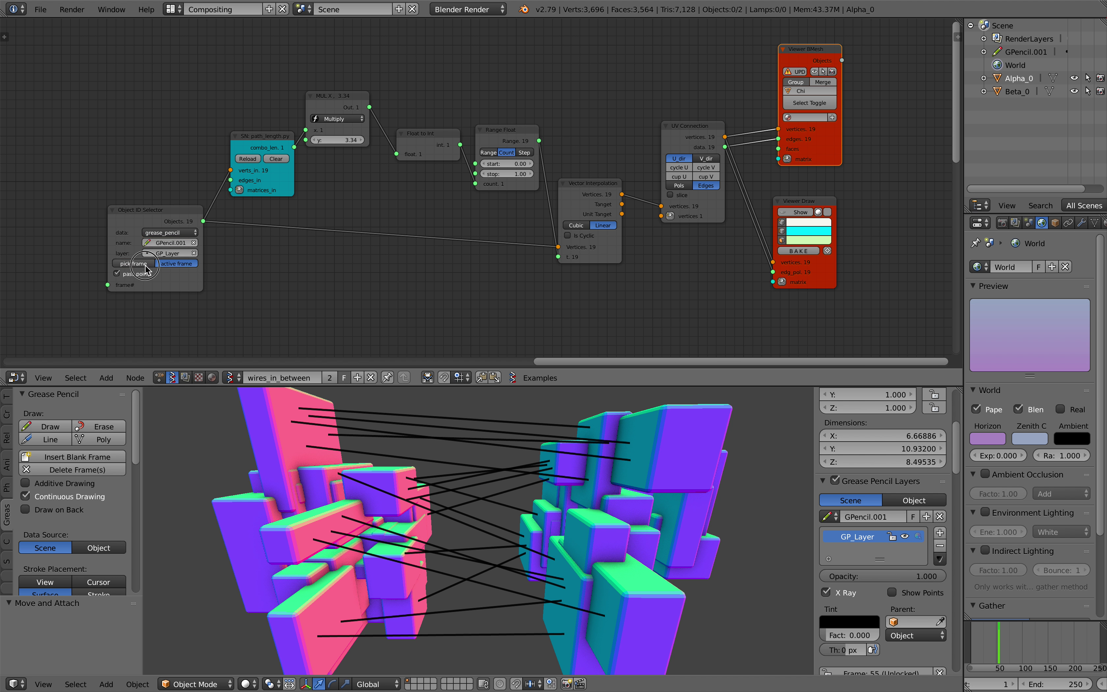
{"action": "left_click", "coordinate": [135, 264]}
{"action": "left_click", "coordinate": [167, 264]}
Show the Viewer Draw preview of the interpolated strokes over the blocks and save the file
{"action": "left_click", "coordinate": [792, 212]}
{"action": "left_click", "coordinate": [791, 212]}
{"action": "left_click", "coordinate": [792, 212]}
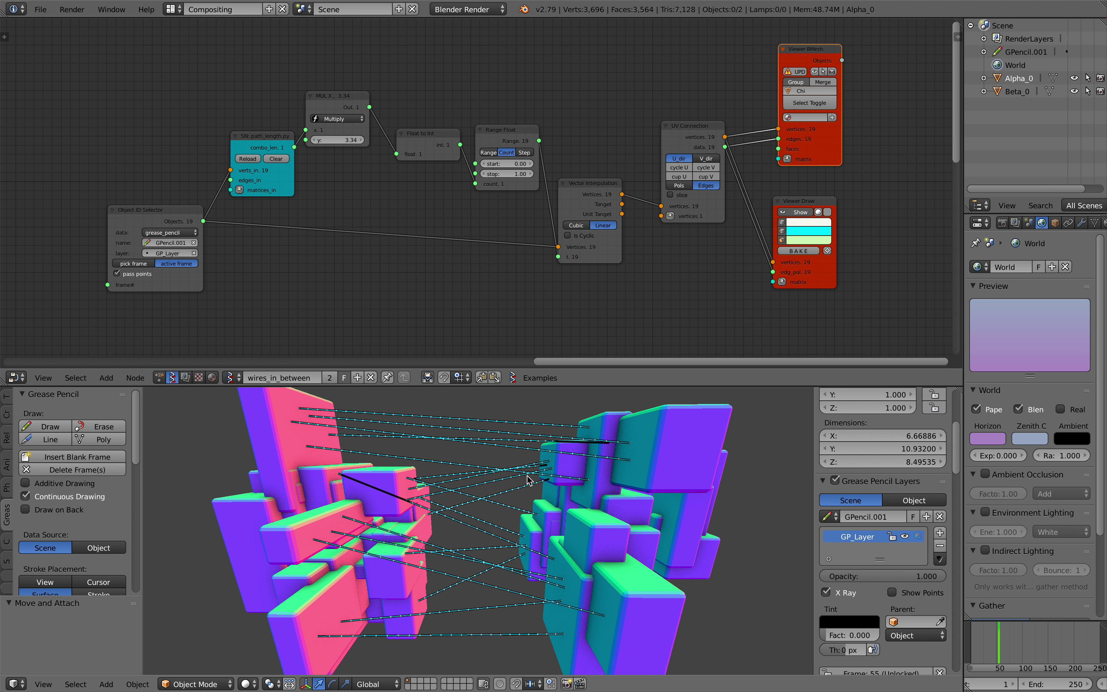
{"action": "middle_click_drag", "start_coordinate": [515, 480], "coordinate": [495, 493]}
{"action": "key", "text": "ctrl+s"}
{"action": "left_click", "coordinate": [495, 493]}
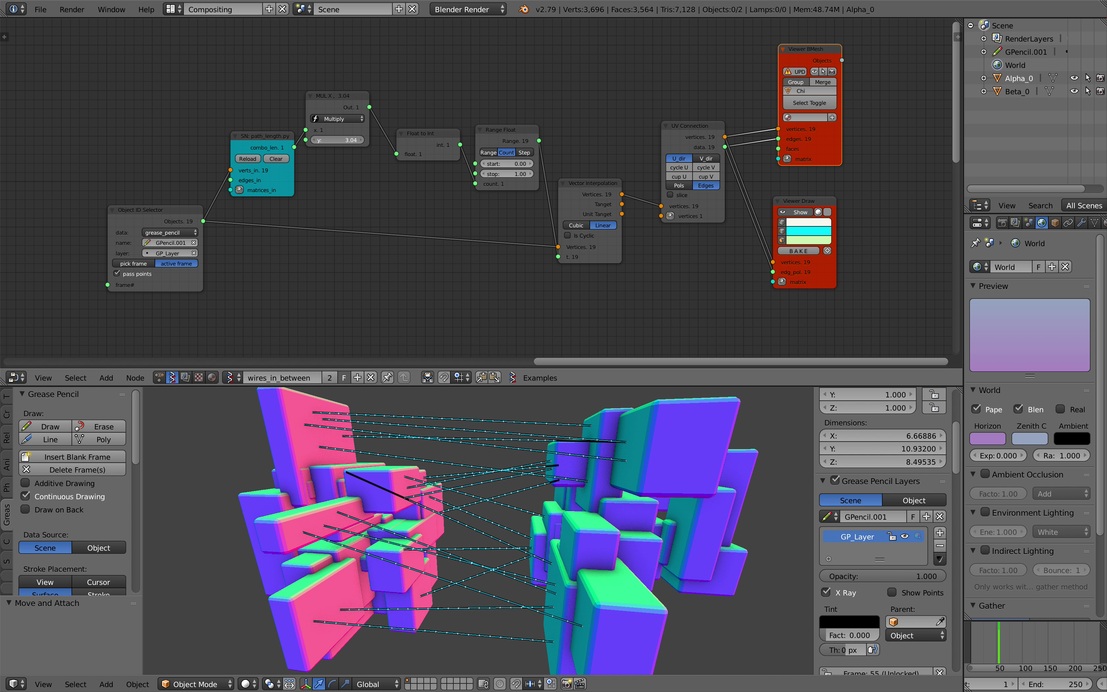
Set the Multiply node's y factor to 4.12 to adjust the wire subdivision, and save the file
{"action": "mouse_move", "coordinate": [341, 140]}
{"action": "left_mouse_down"}
{"action": "mouse_move", "coordinate": [389, 140]}
{"action": "mouse_move", "coordinate": [349, 140]}
{"action": "left_mouse_up"}
{"action": "middle_click_drag", "start_coordinate": [435, 480], "coordinate": [460, 492]}
{"action": "left_click_drag", "start_coordinate": [347, 145], "coordinate": [348, 142]}
{"action": "left_click_drag", "start_coordinate": [348, 140], "coordinate": [354, 140]}
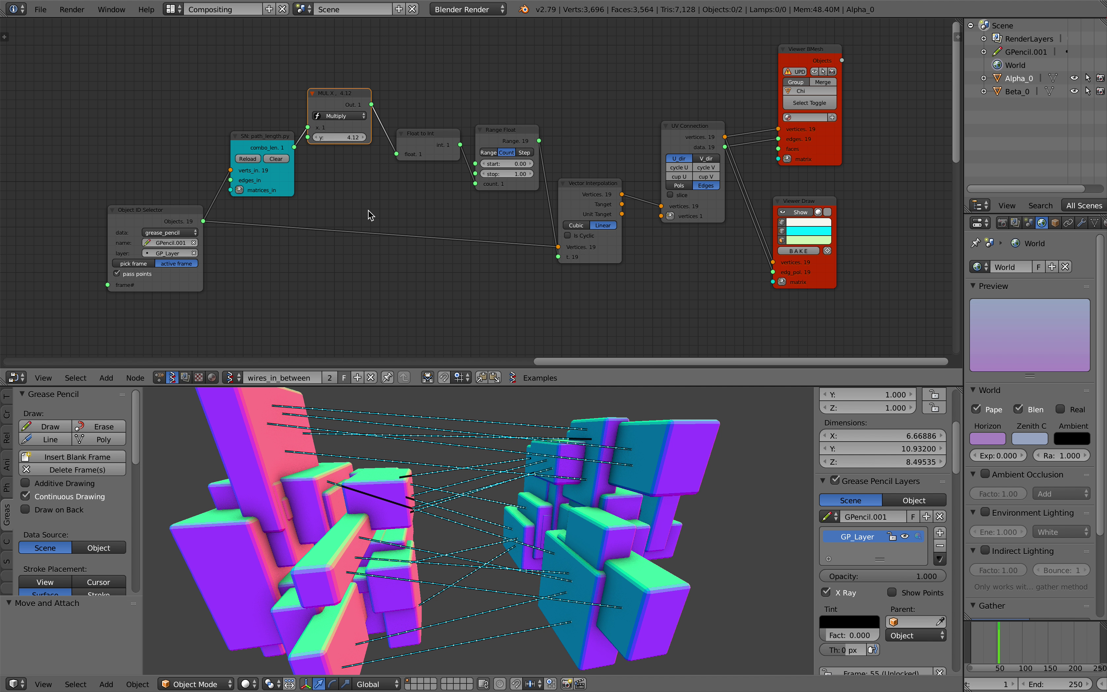
{"action": "middle_click_drag", "start_coordinate": [540, 471], "coordinate": [518, 469]}
{"action": "key", "text": "ctrl+s"}
{"action": "left_click", "coordinate": [519, 469]}
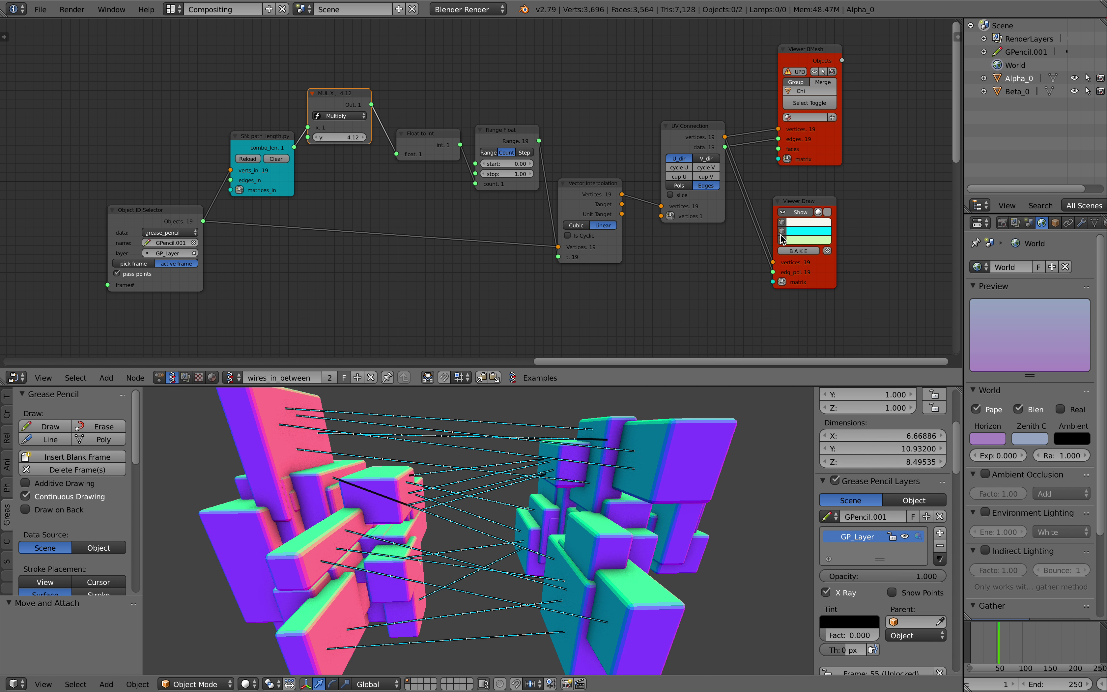
Hide the Viewer Draw preview and space the Viewer Draw and Viewer BMesh nodes apart
{"action": "left_click", "coordinate": [795, 219]}
{"action": "left_click_drag", "start_coordinate": [802, 202], "coordinate": [802, 221]}
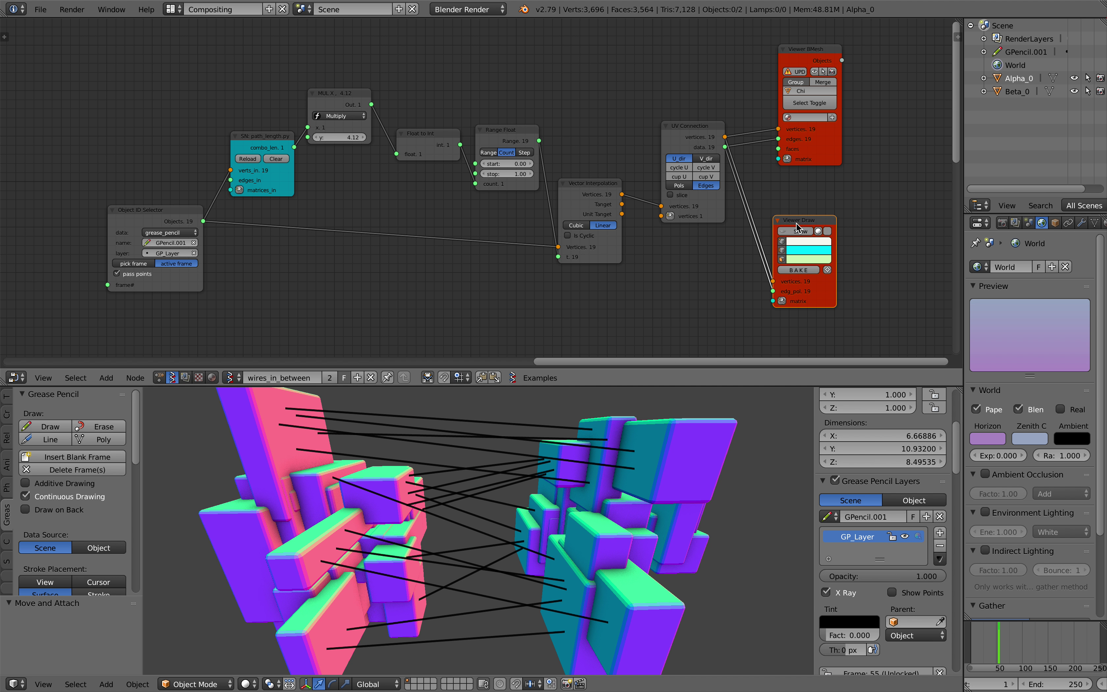
{"action": "left_click_drag", "start_coordinate": [830, 165], "coordinate": [821, 165]}
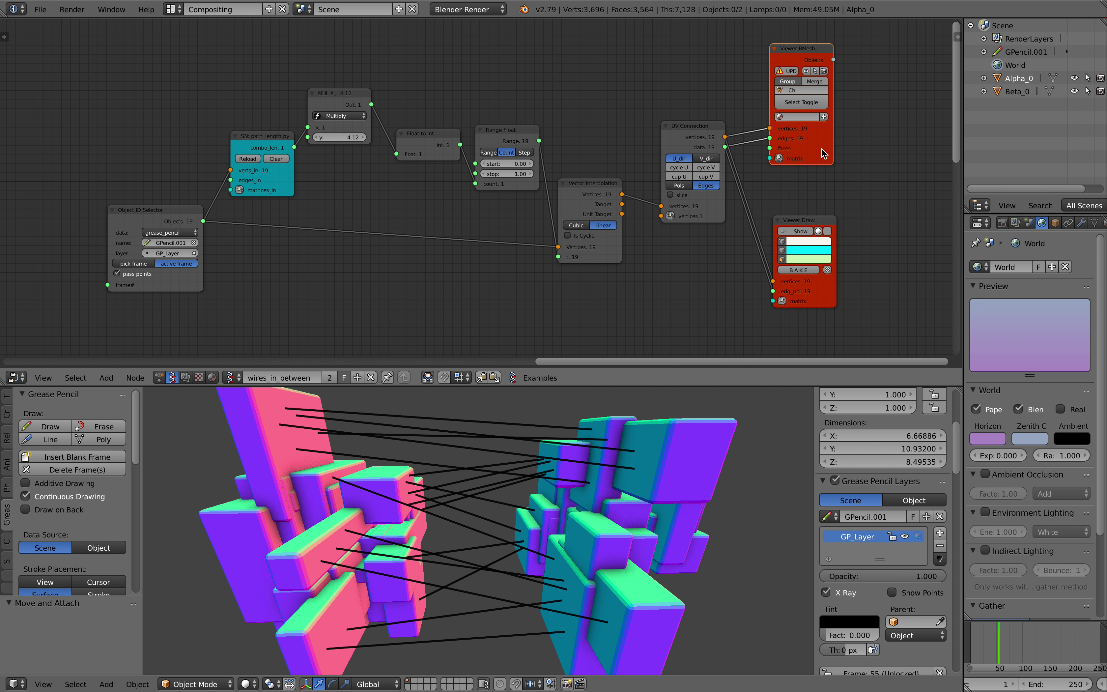
Generate the Chi wire meshes by turning on updating in the Viewer BMesh node, and turn updating back off
{"action": "left_click", "coordinate": [790, 72]}
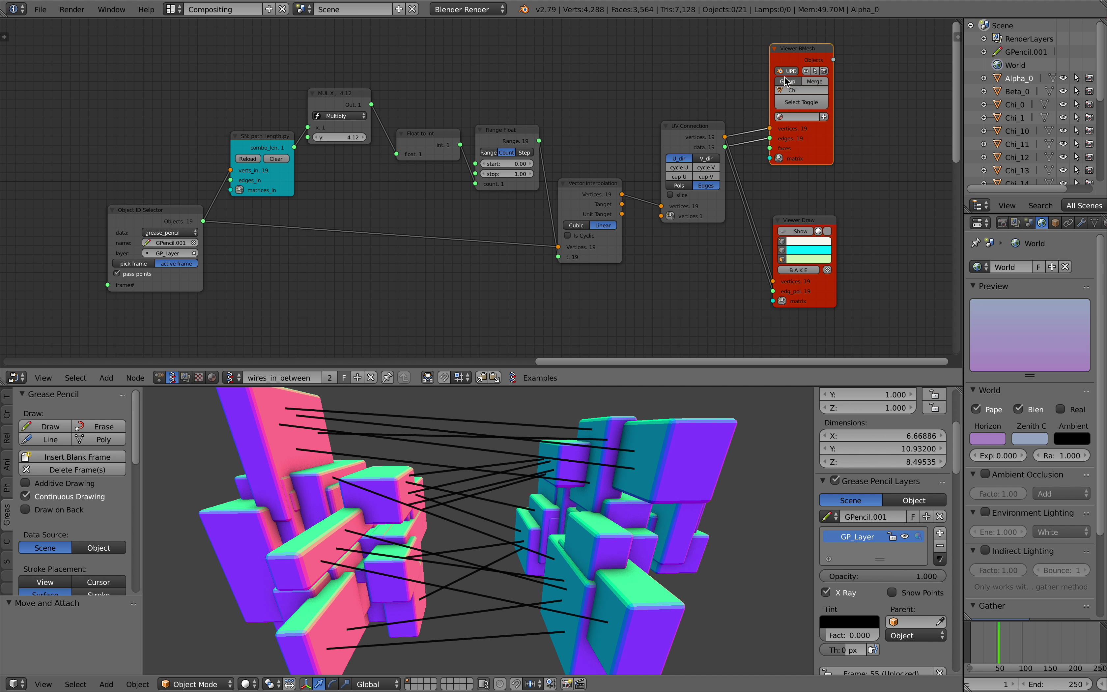
{"action": "mouse_move", "coordinate": [1104, 62]}
{"action": "left_mouse_down"}
{"action": "mouse_move", "coordinate": [1103, 154]}
{"action": "mouse_move", "coordinate": [1104, 41]}
{"action": "left_mouse_up"}
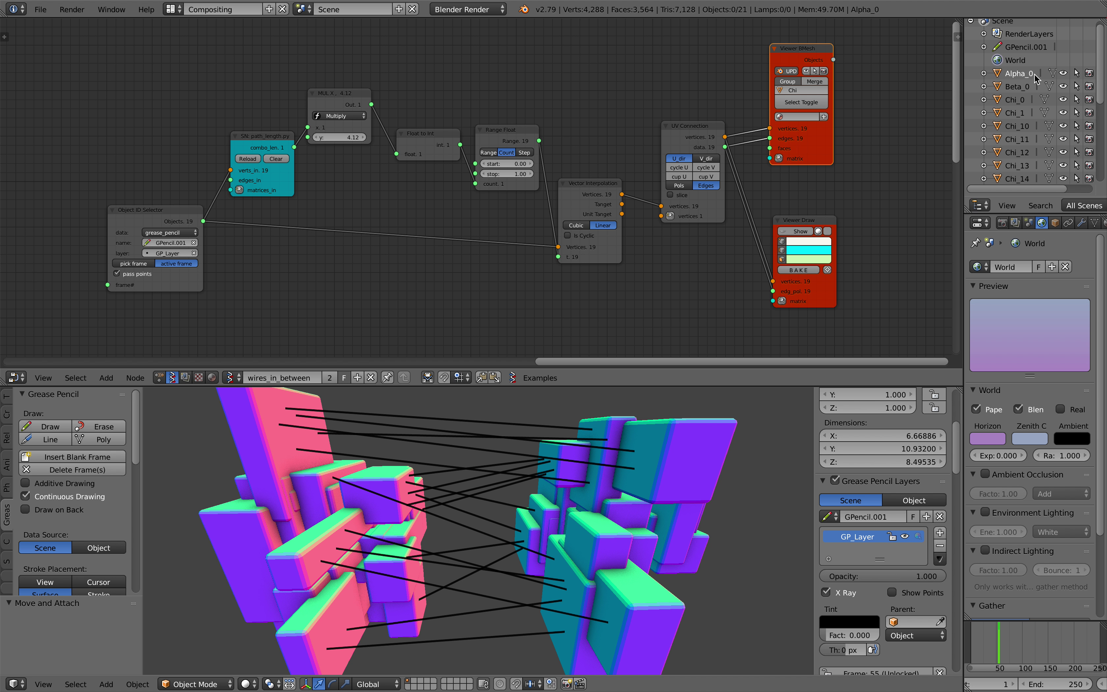
{"action": "left_click", "coordinate": [791, 71]}
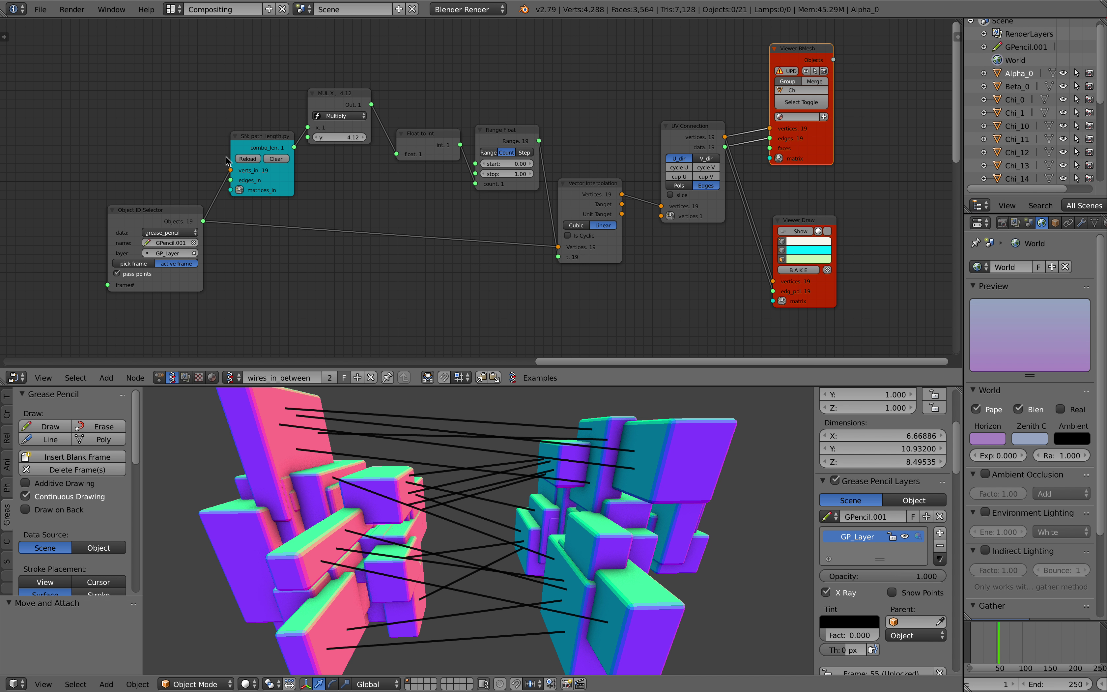
Hide the grease pencil layer GP_Layer in the 3D view
{"action": "scroll", "coordinate": [344, 201], "scroll_direction": "down", "scroll_amount": 1}
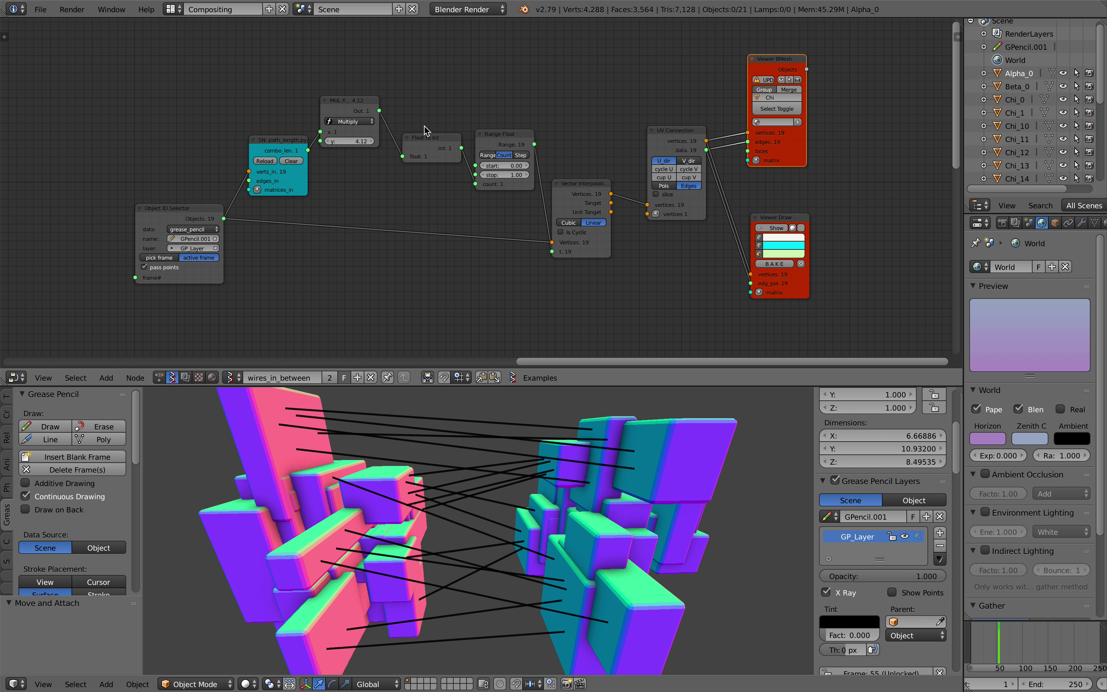
{"action": "middle_click_drag", "start_coordinate": [578, 254], "coordinate": [581, 156]}
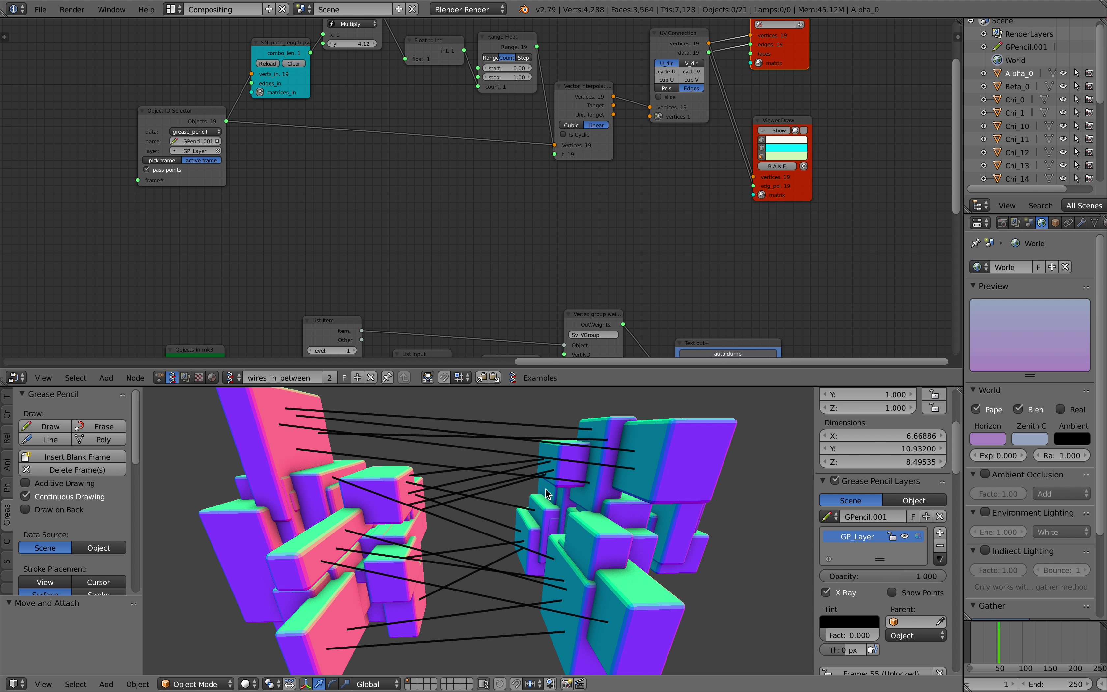
{"action": "left_click", "coordinate": [905, 537]}
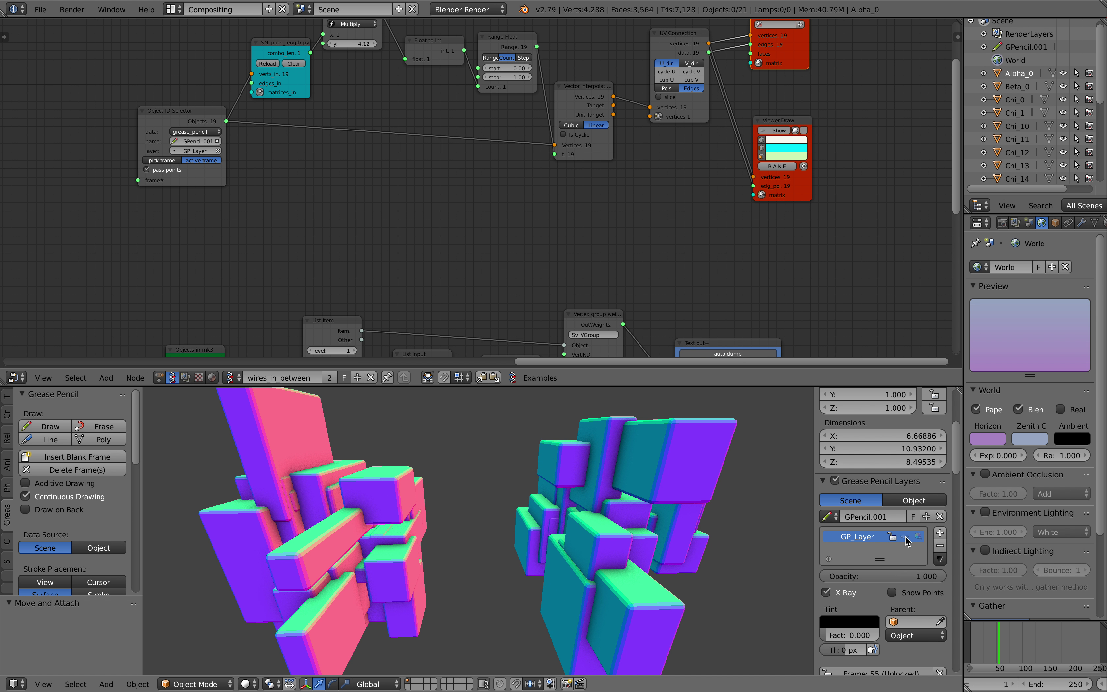
Turn off Only Render in the viewport display, and hide the grid floor and its axis lines
{"action": "middle_click_drag", "start_coordinate": [707, 326], "coordinate": [699, 267]}
{"action": "scroll", "coordinate": [850, 610], "scroll_direction": "down", "scroll_amount": 9}
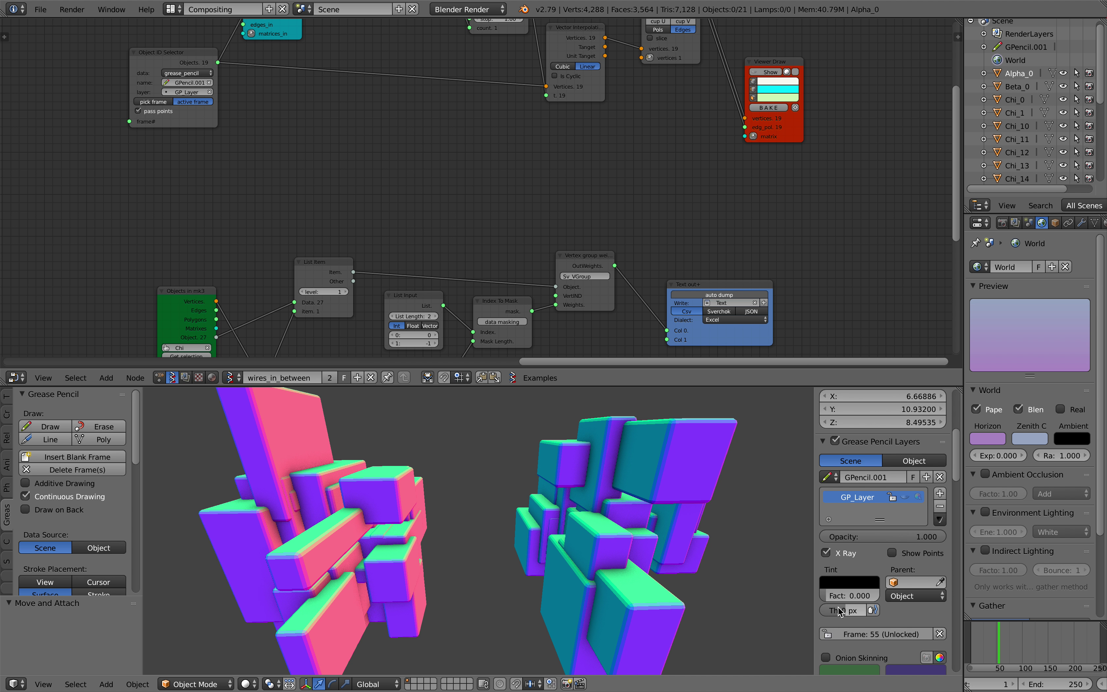
{"action": "scroll", "coordinate": [855, 607], "scroll_direction": "down", "scroll_amount": 10}
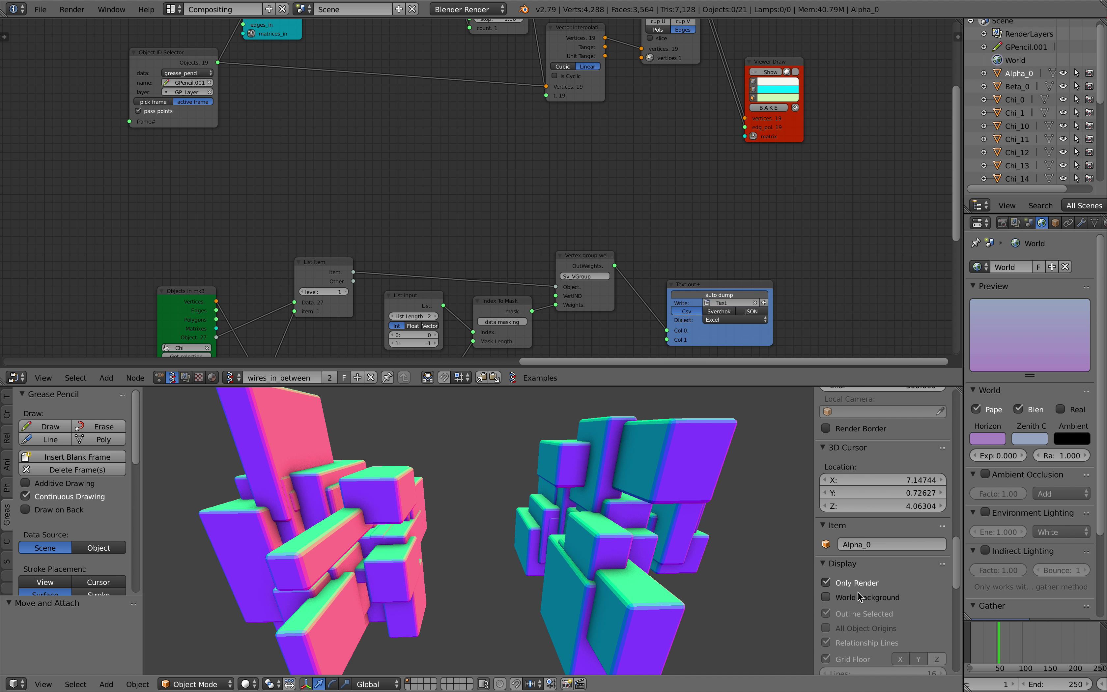
{"action": "left_click", "coordinate": [855, 585]}
{"action": "scroll", "coordinate": [859, 576], "scroll_direction": "down", "scroll_amount": 5}
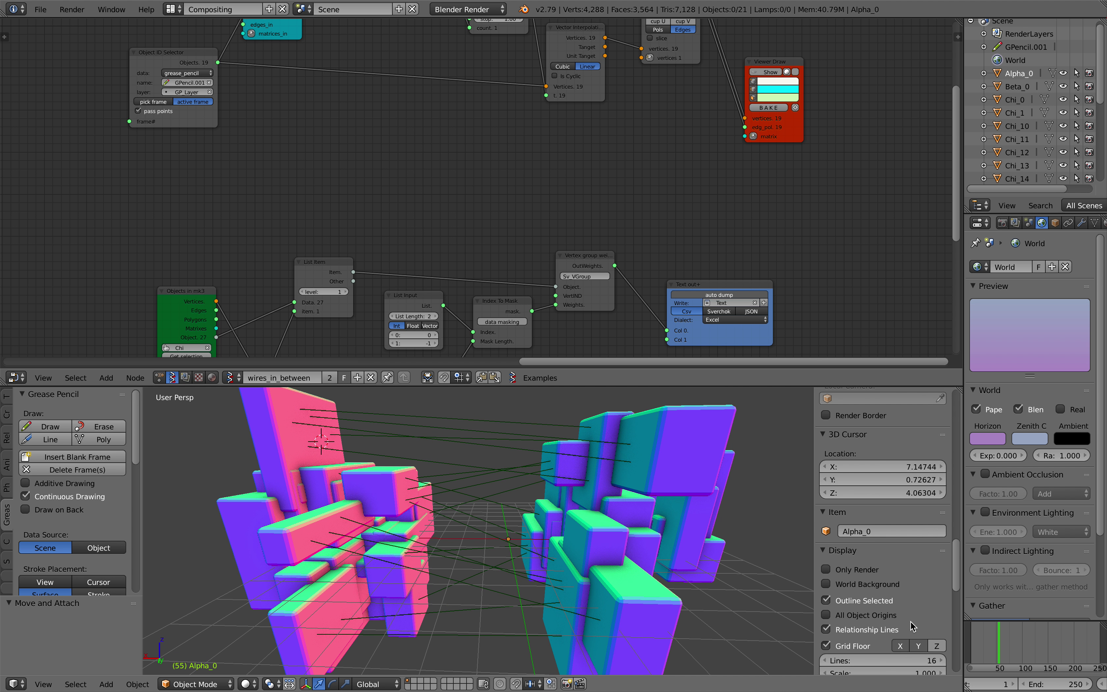
{"action": "left_click", "coordinate": [871, 529]}
{"action": "left_click", "coordinate": [918, 529]}
Inspect the Chi wires between the two block clusters by selecting Chi_6 and Chi_16 individually
{"action": "middle_click_drag", "start_coordinate": [544, 547], "coordinate": [492, 499]}
{"action": "right_click", "coordinate": [473, 437]}
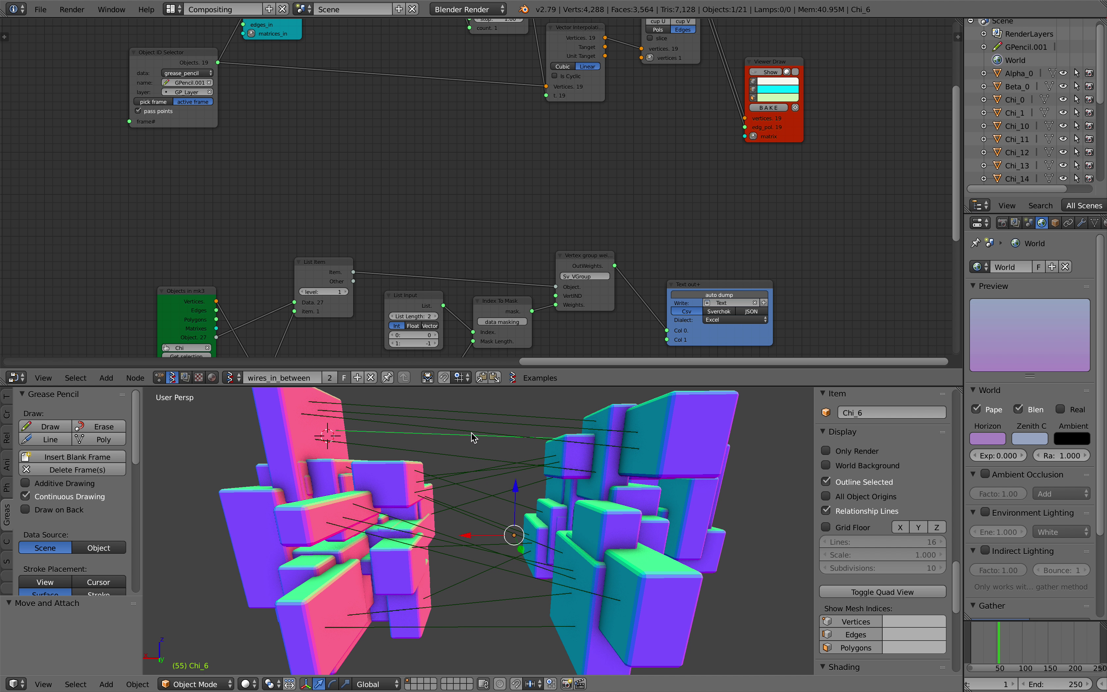
{"action": "right_click", "coordinate": [495, 416]}
{"action": "scroll", "coordinate": [887, 549], "scroll_direction": "down", "scroll_amount": 8}
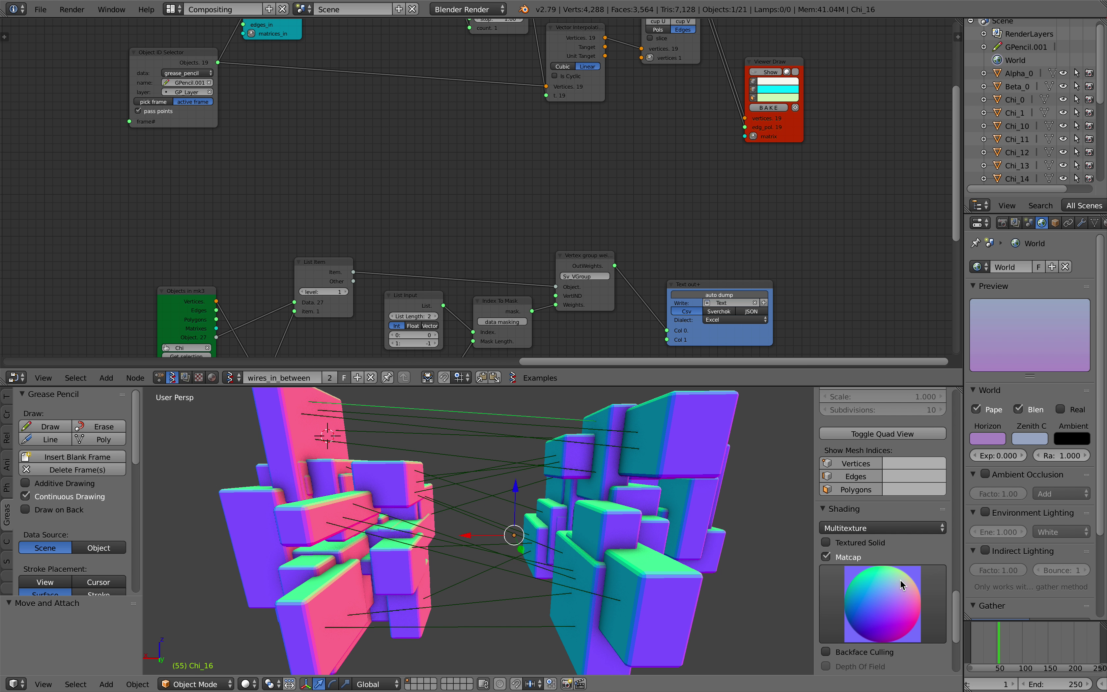
Show the grease pencil layer GP_Layer to compare its strokes with the Chi wires, and hide it again
{"action": "left_click_drag", "start_coordinate": [955, 604], "coordinate": [958, 478]}
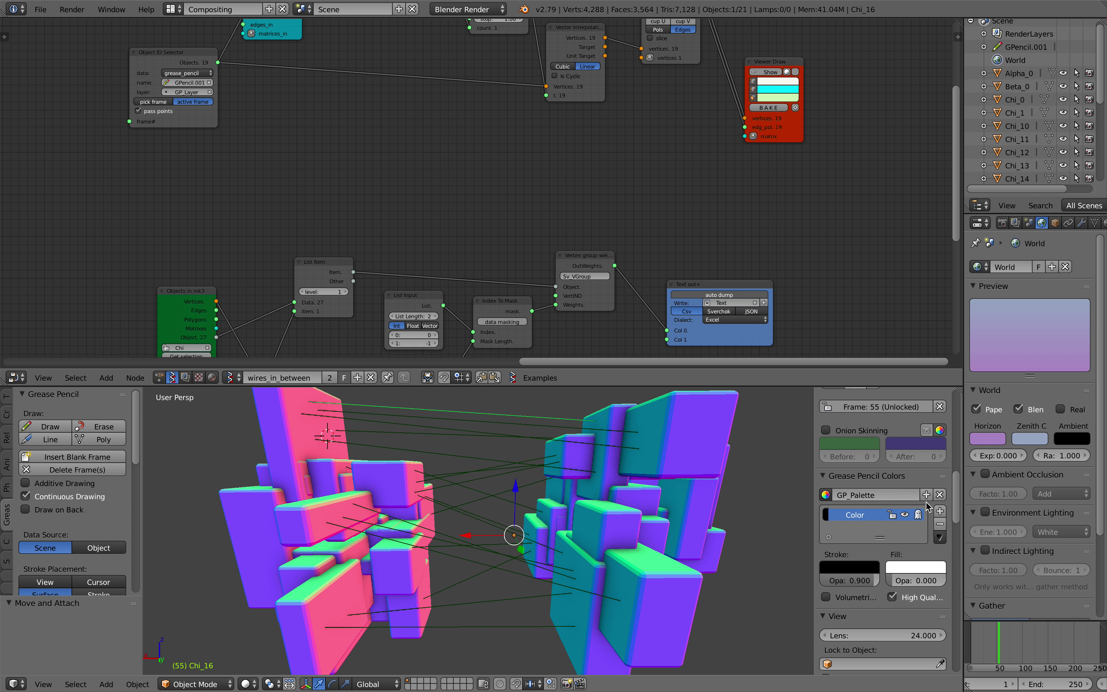
{"action": "scroll", "coordinate": [921, 517], "scroll_direction": "down", "scroll_amount": 5}
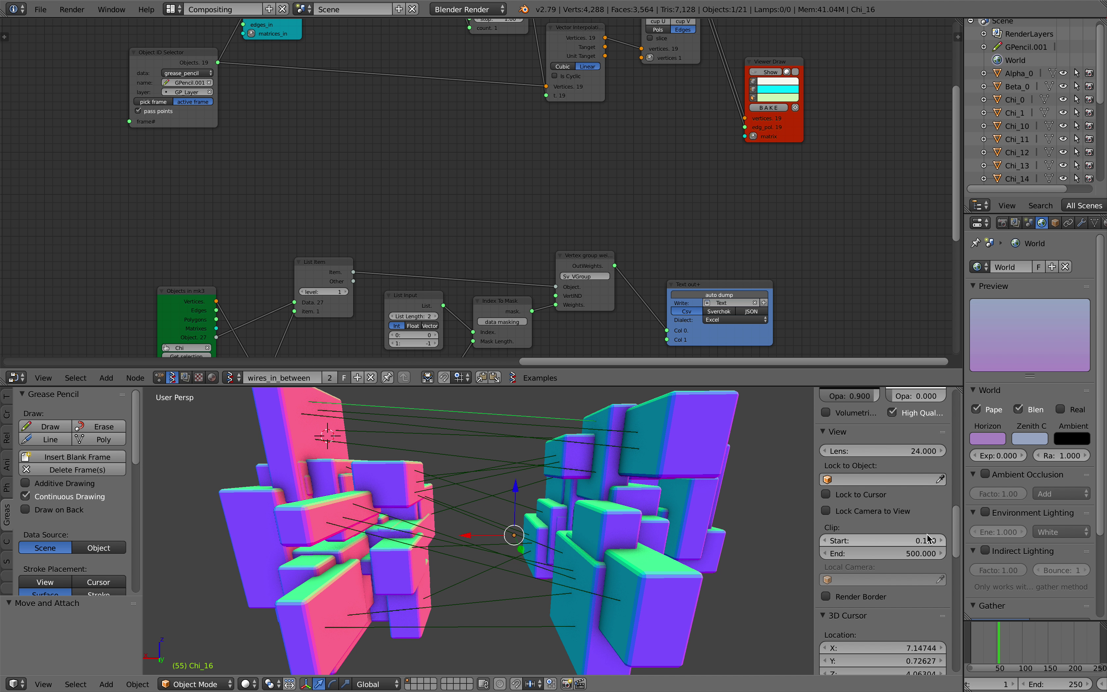
{"action": "scroll", "coordinate": [919, 519], "scroll_direction": "up", "scroll_amount": 5}
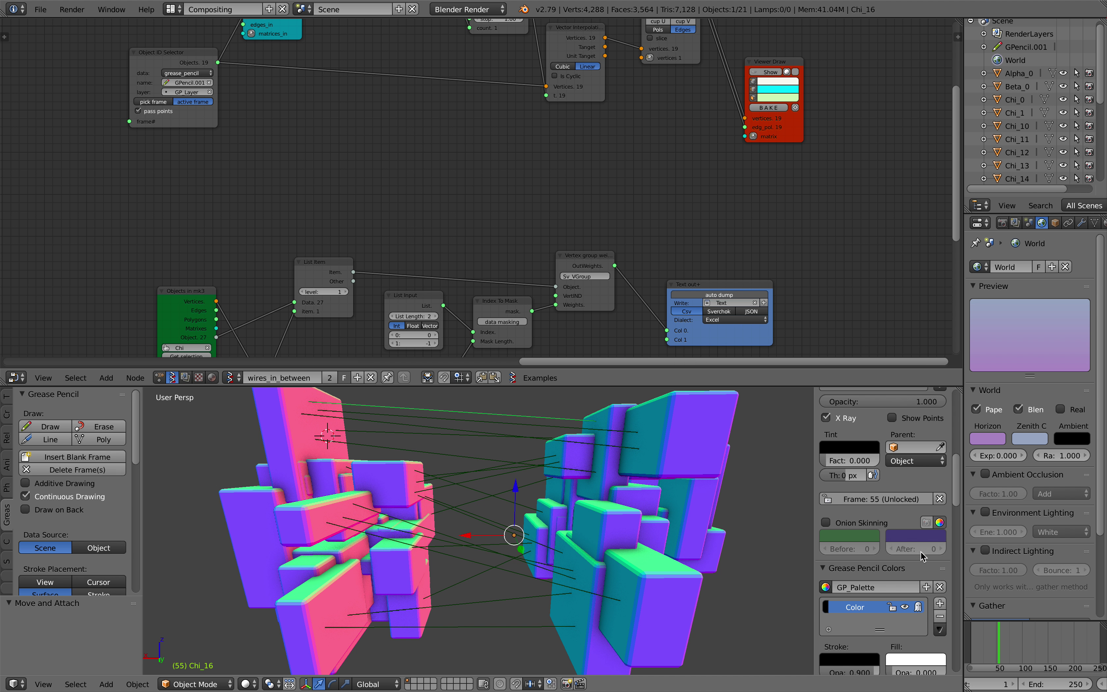
{"action": "scroll", "coordinate": [921, 539], "scroll_direction": "up", "scroll_amount": 5}
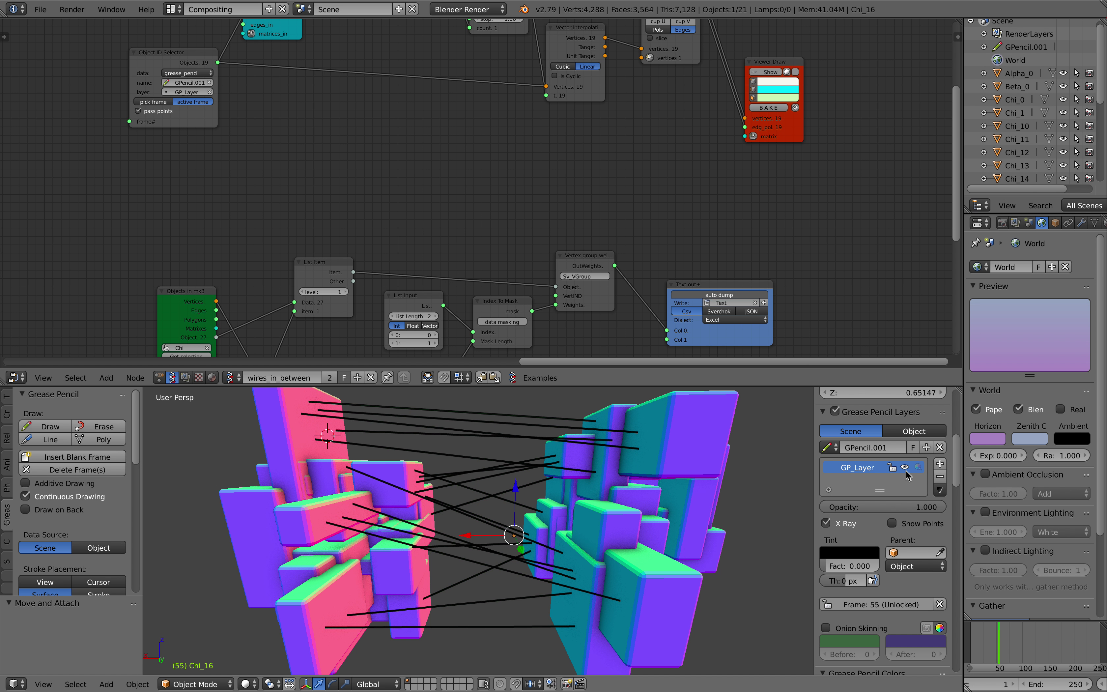
{"action": "left_click", "coordinate": [905, 468]}
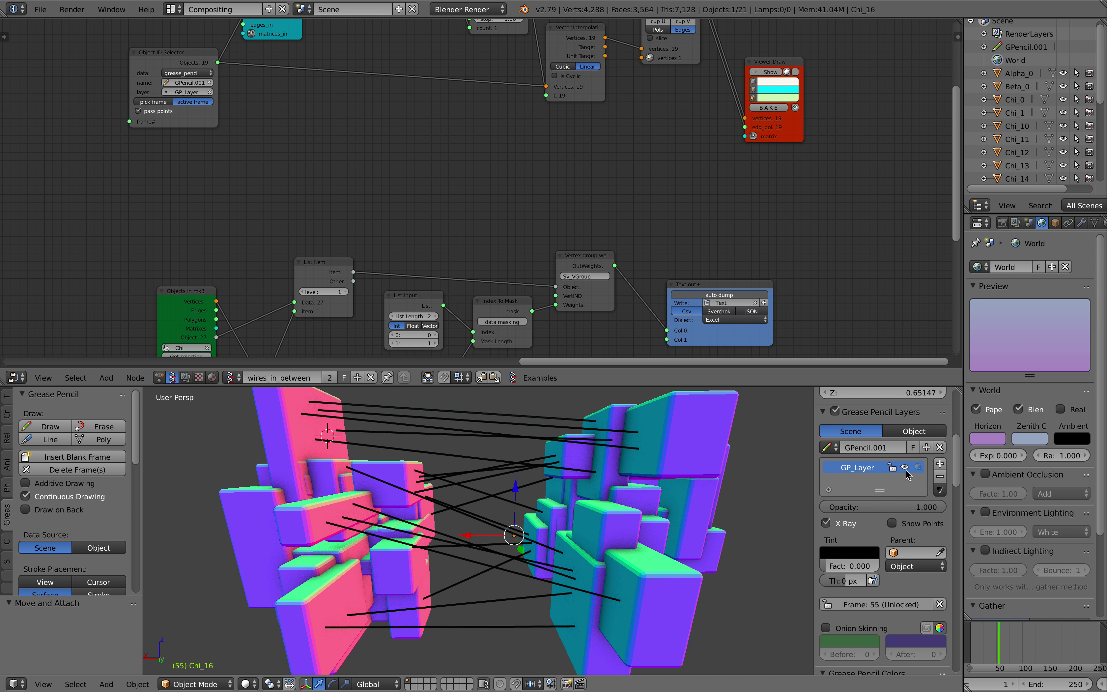
{"action": "right_click", "coordinate": [863, 554]}
{"action": "scroll", "coordinate": [914, 457], "scroll_direction": "down", "scroll_amount": 2}
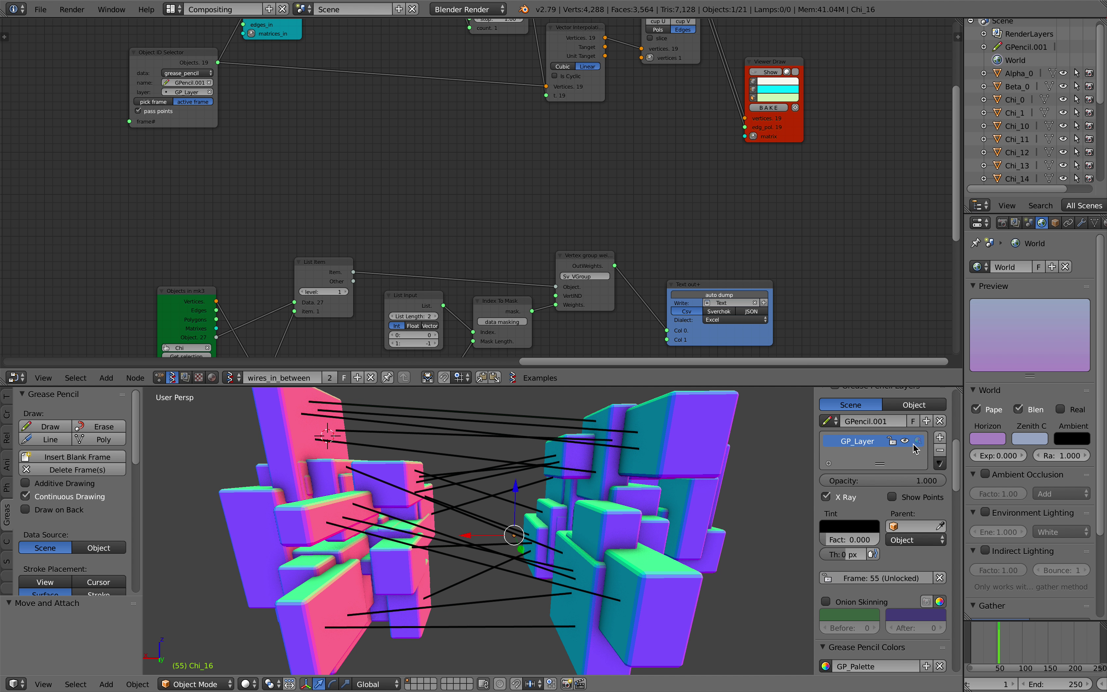
{"action": "left_click", "coordinate": [907, 442]}
Deselect everything and check the separate wire meshes by selecting Chi_15, Chi_14 and Chi_16 one after another
{"action": "middle_click_drag", "start_coordinate": [625, 517], "coordinate": [619, 512]}
{"action": "key", "text": "a"}
{"action": "scroll", "coordinate": [463, 532], "scroll_direction": "down", "scroll_amount": 2}
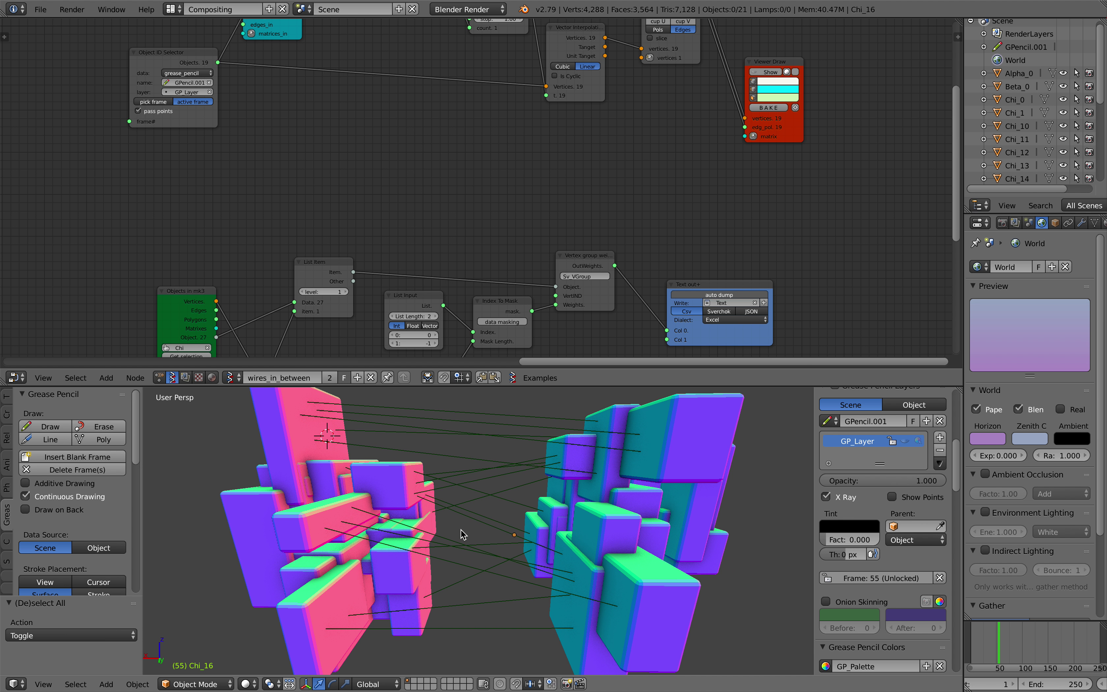
{"action": "right_click", "coordinate": [484, 455]}
{"action": "right_click", "coordinate": [479, 450]}
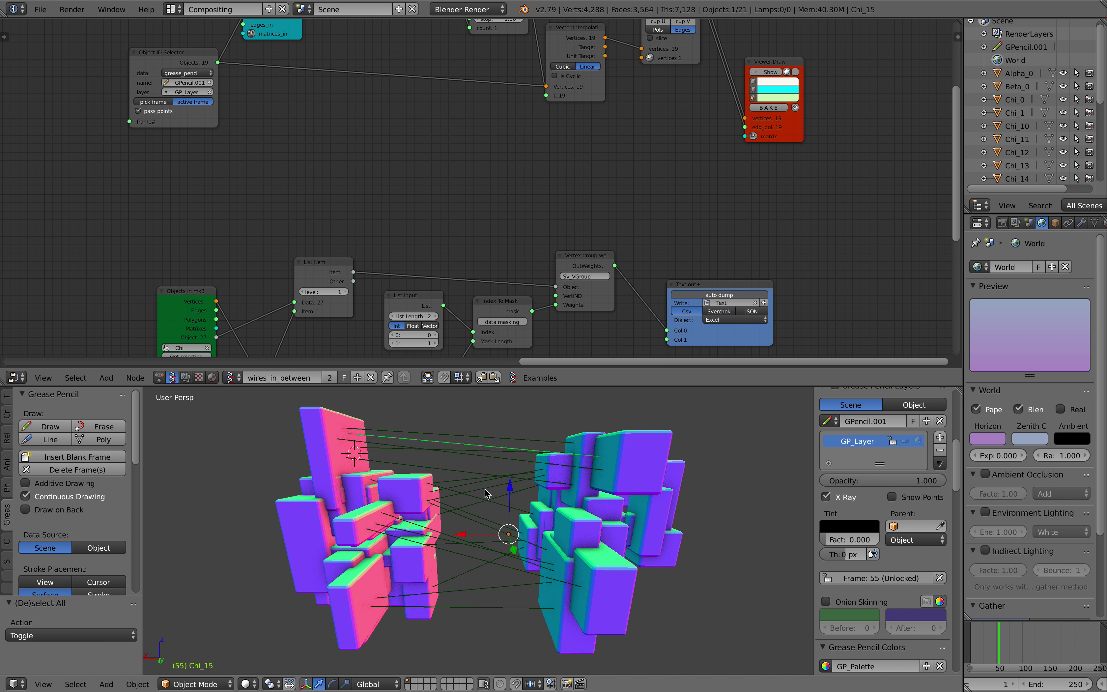
{"action": "right_click", "coordinate": [486, 524]}
{"action": "middle_click_drag", "start_coordinate": [486, 524], "coordinate": [488, 526]}
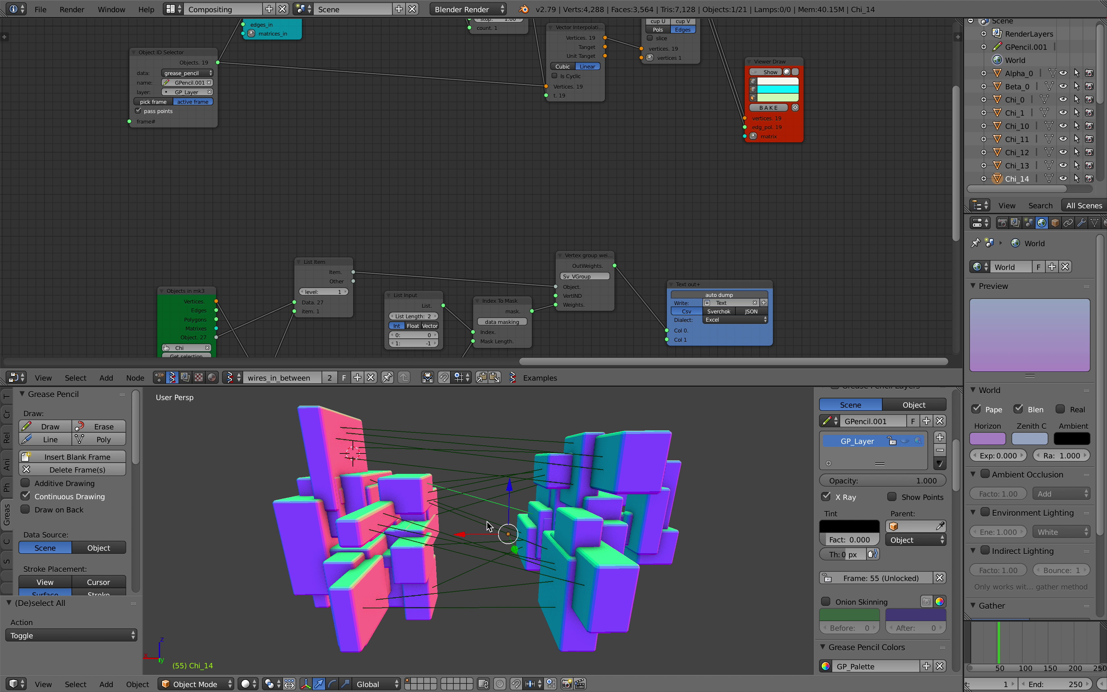
{"action": "right_click", "coordinate": [489, 444]}
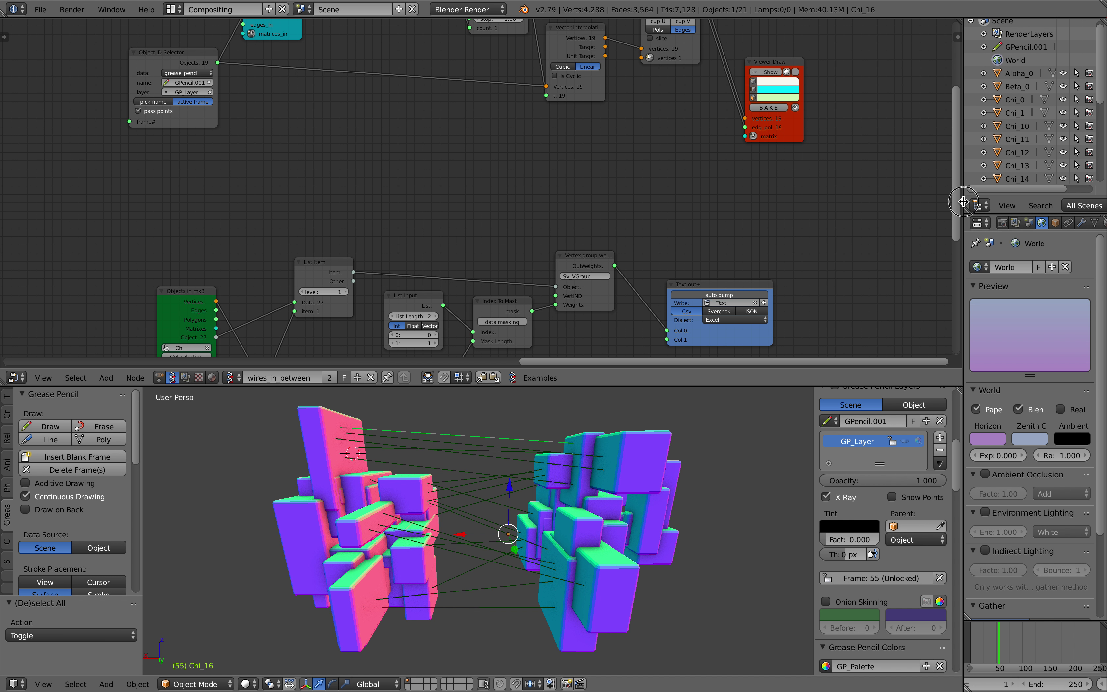
Widen the outliner and properties area, display Chi_16's physics options, and enlarge the 3D view slightly
{"action": "left_click_drag", "start_coordinate": [964, 208], "coordinate": [853, 209]}
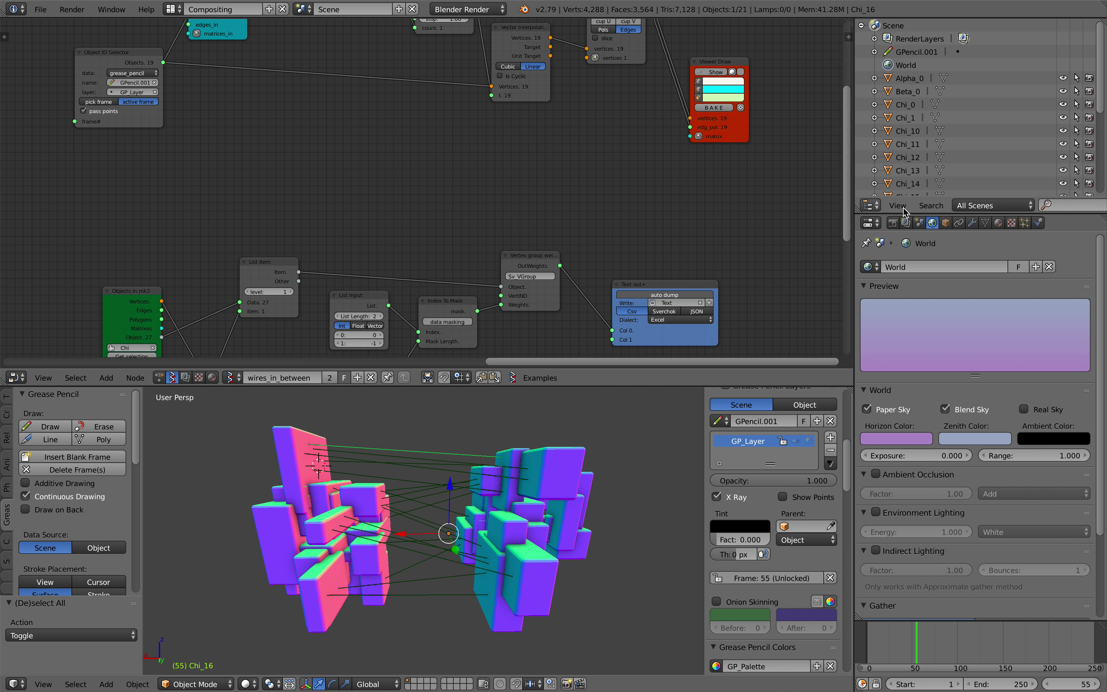
{"action": "left_click", "coordinate": [1038, 223]}
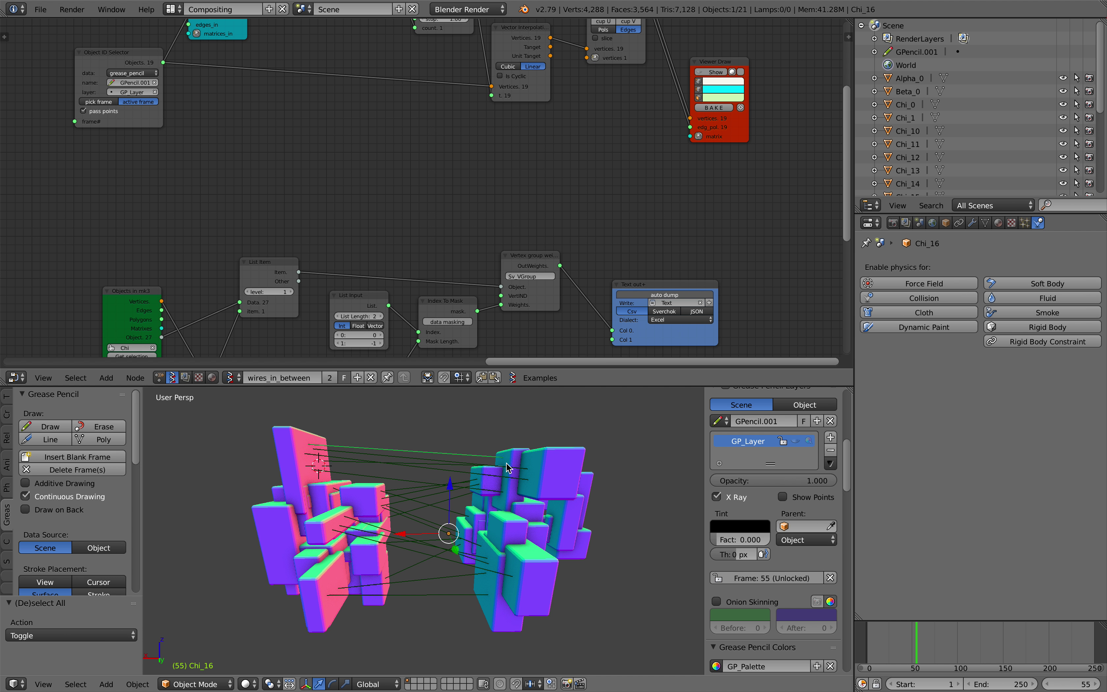
{"action": "left_click_drag", "start_coordinate": [533, 386], "coordinate": [537, 375]}
Reload the Chi group into the first Objects In node that feeds the List Item nodes, and shift the node aside
{"action": "middle_click_drag", "start_coordinate": [489, 245], "coordinate": [468, 132]}
{"action": "middle_click_drag", "start_coordinate": [469, 195], "coordinate": [479, 128]}
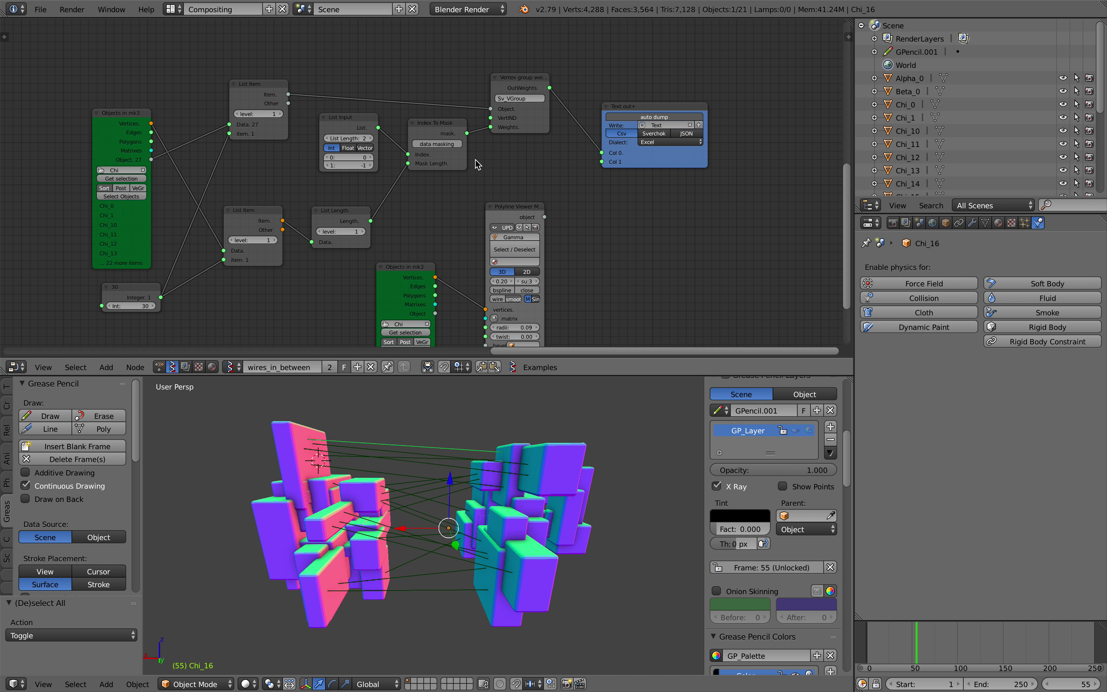
{"action": "scroll", "coordinate": [425, 487], "scroll_direction": "up", "scroll_amount": 3}
{"action": "middle_click_drag", "start_coordinate": [297, 229], "coordinate": [359, 192]}
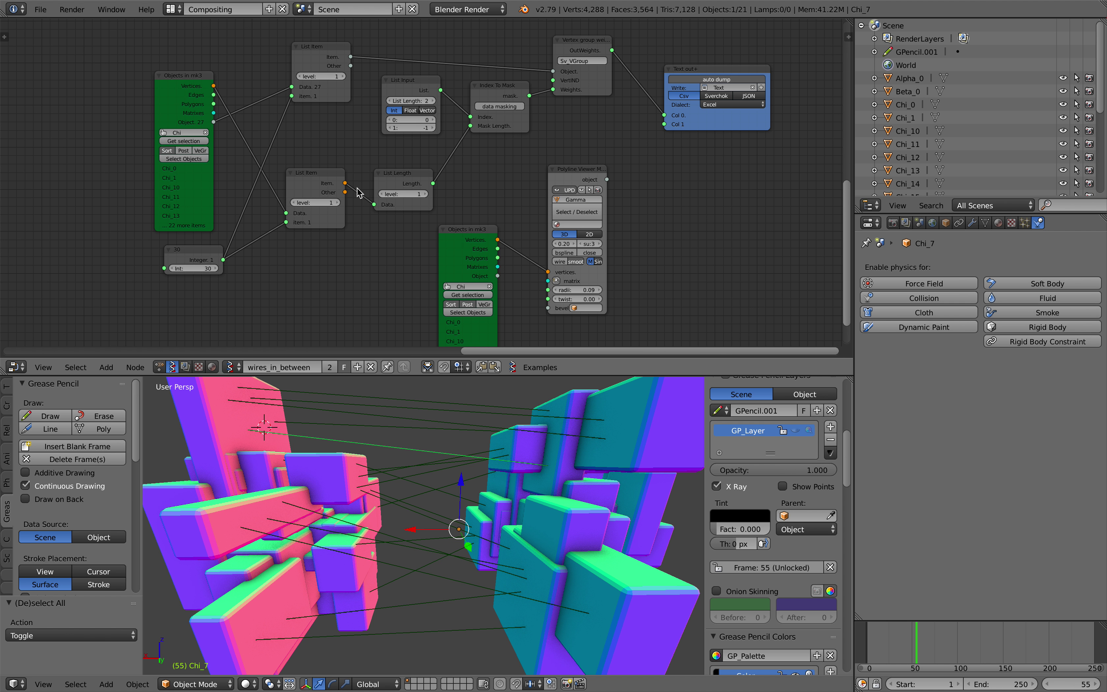
{"action": "left_click", "coordinate": [181, 132]}
{"action": "left_click", "coordinate": [180, 145]}
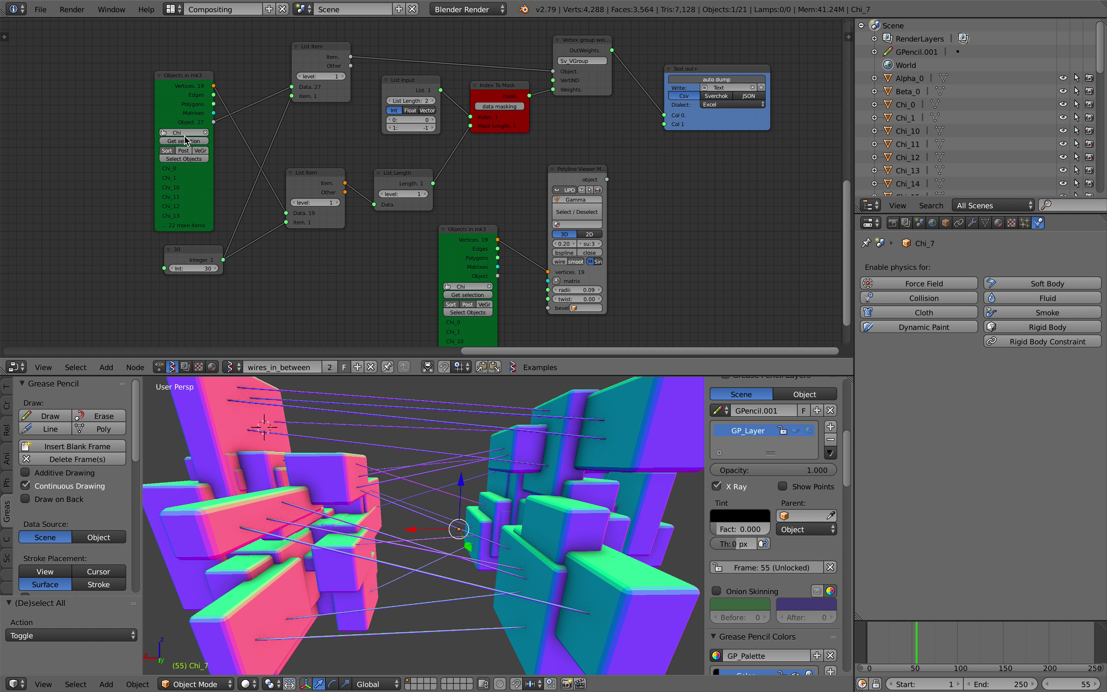
{"action": "left_click", "coordinate": [168, 115]}
{"action": "left_click_drag", "start_coordinate": [169, 115], "coordinate": [146, 116]}
{"action": "left_click", "coordinate": [156, 141]}
{"action": "left_click", "coordinate": [154, 140]}
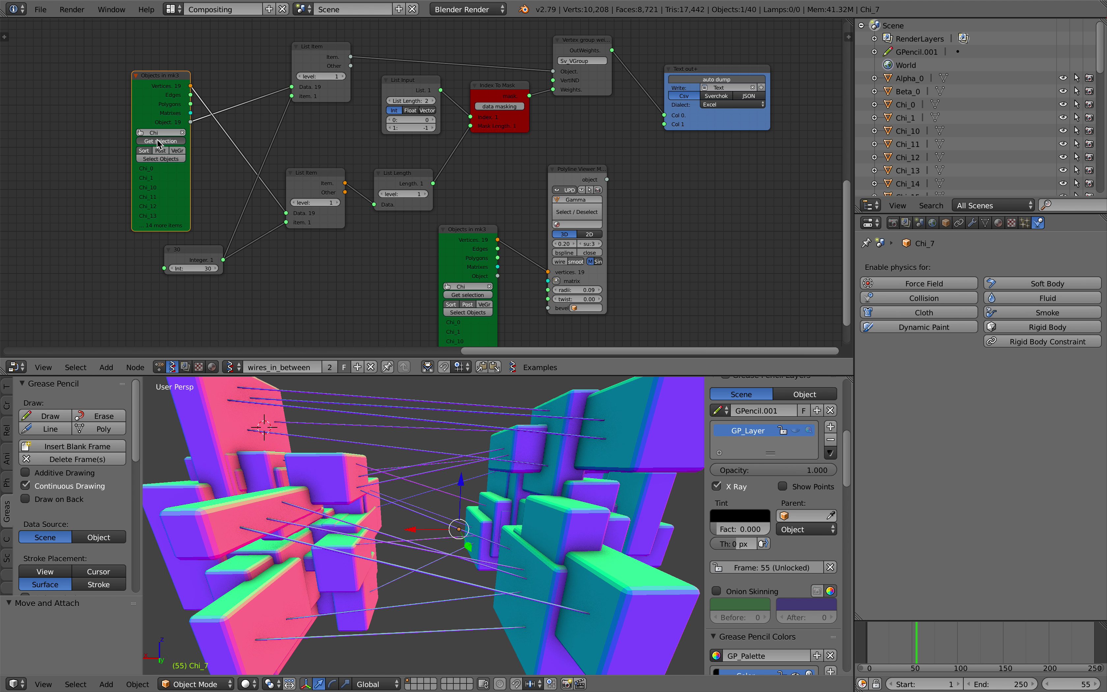
{"action": "left_click", "coordinate": [157, 140]}
{"action": "middle_click_drag", "start_coordinate": [391, 473], "coordinate": [402, 463]}
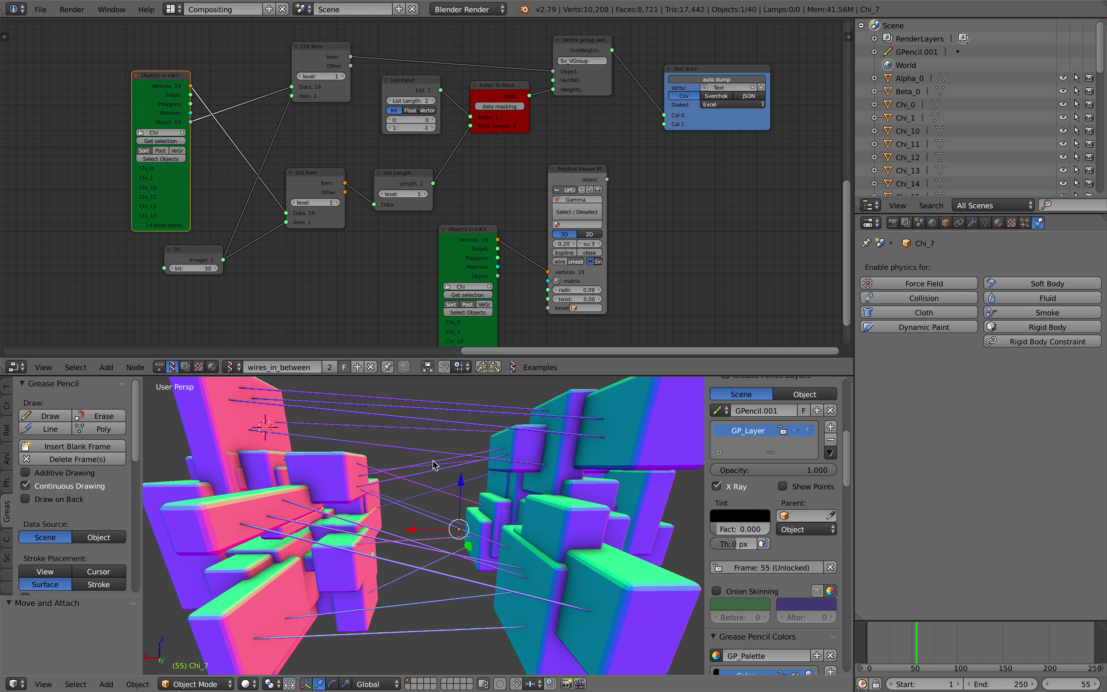
Move the Polyline Viewer node and its Objects In node away from the vertex group weights node chain
{"action": "left_click_drag", "start_coordinate": [569, 174], "coordinate": [685, 189]}
{"action": "left_click_drag", "start_coordinate": [494, 231], "coordinate": [596, 192]}
{"action": "scroll", "coordinate": [595, 188], "scroll_direction": "up", "scroll_amount": 3}
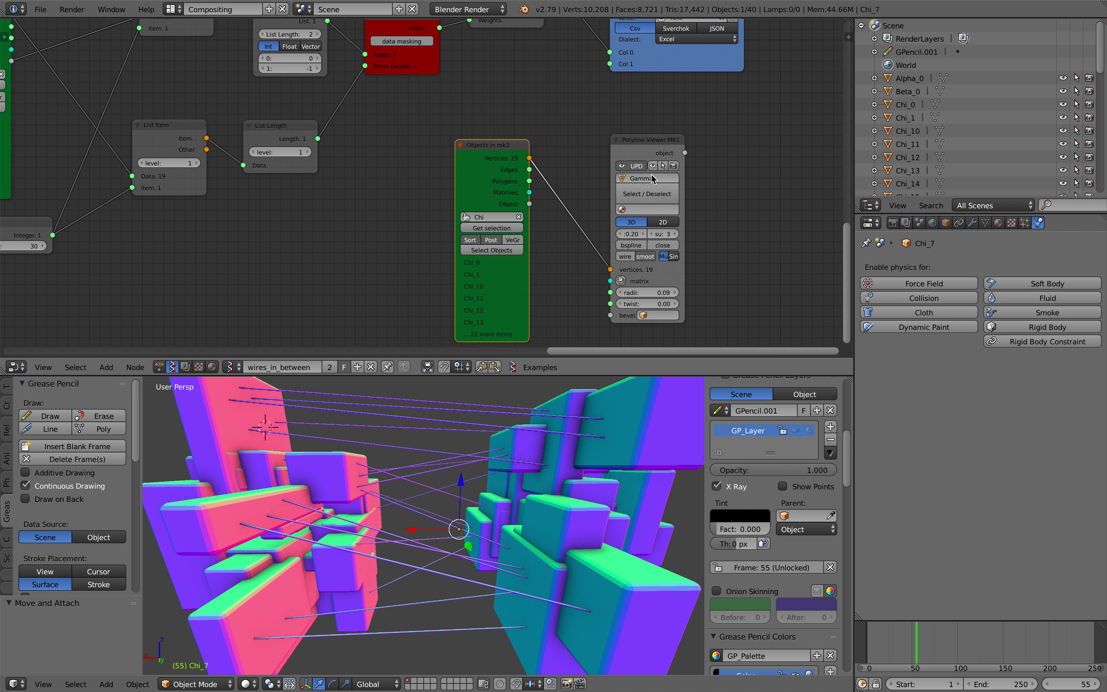
{"action": "scroll", "coordinate": [430, 484], "scroll_direction": "down", "scroll_amount": 3}
{"action": "middle_click_drag", "start_coordinate": [430, 483], "coordinate": [429, 500]}
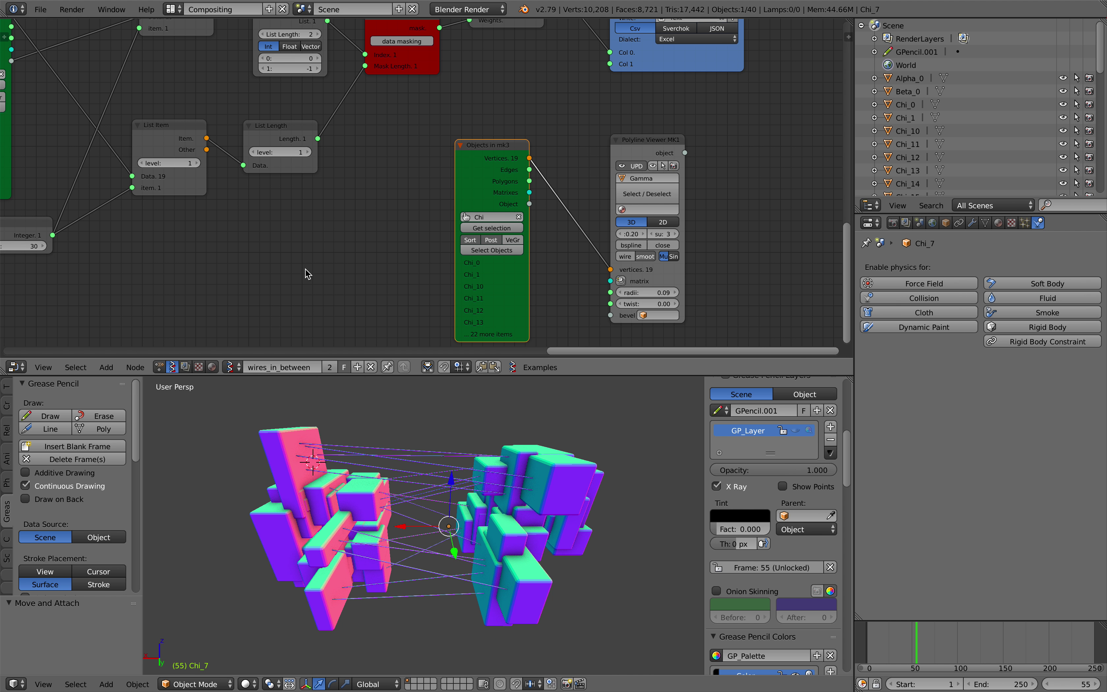
Save the Blender file over the existing version
{"action": "middle_click_drag", "start_coordinate": [306, 270], "coordinate": [452, 265]}
{"action": "middle_click_drag", "start_coordinate": [306, 226], "coordinate": [335, 287]}
{"action": "key", "text": "ctrl+s"}
{"action": "left_click", "coordinate": [336, 286]}
{"action": "left_click", "coordinate": [336, 288]}
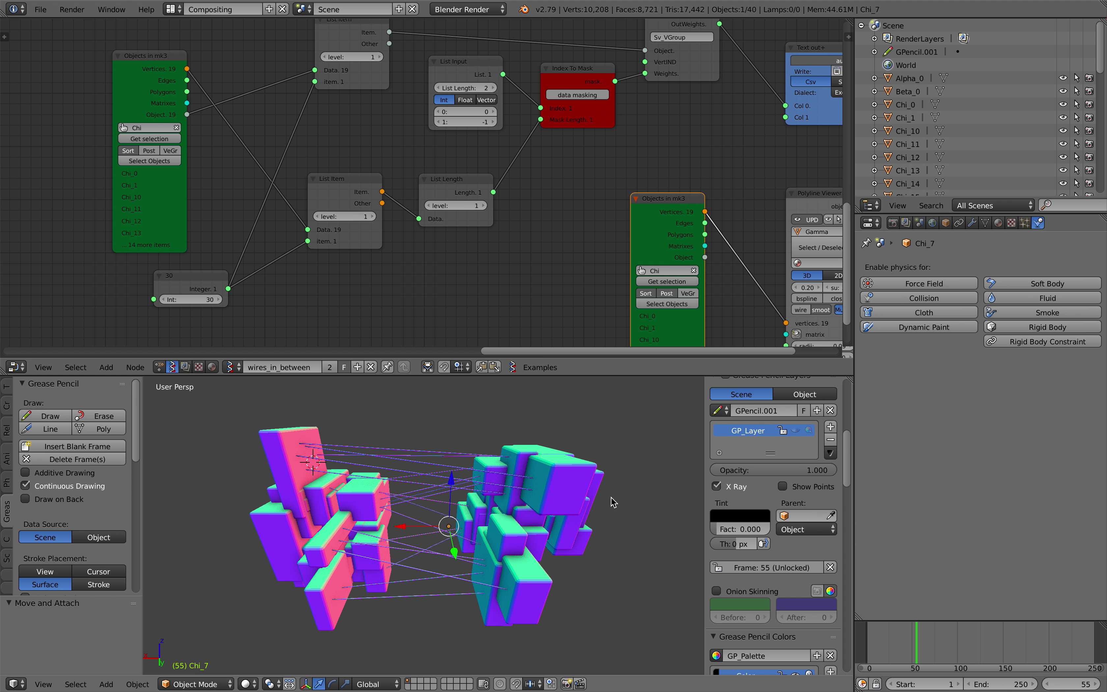
Display Chi_1's mesh data with its vertex groups, and set the integer node feeding the List Item nodes to 0
{"action": "left_click", "coordinate": [910, 119]}
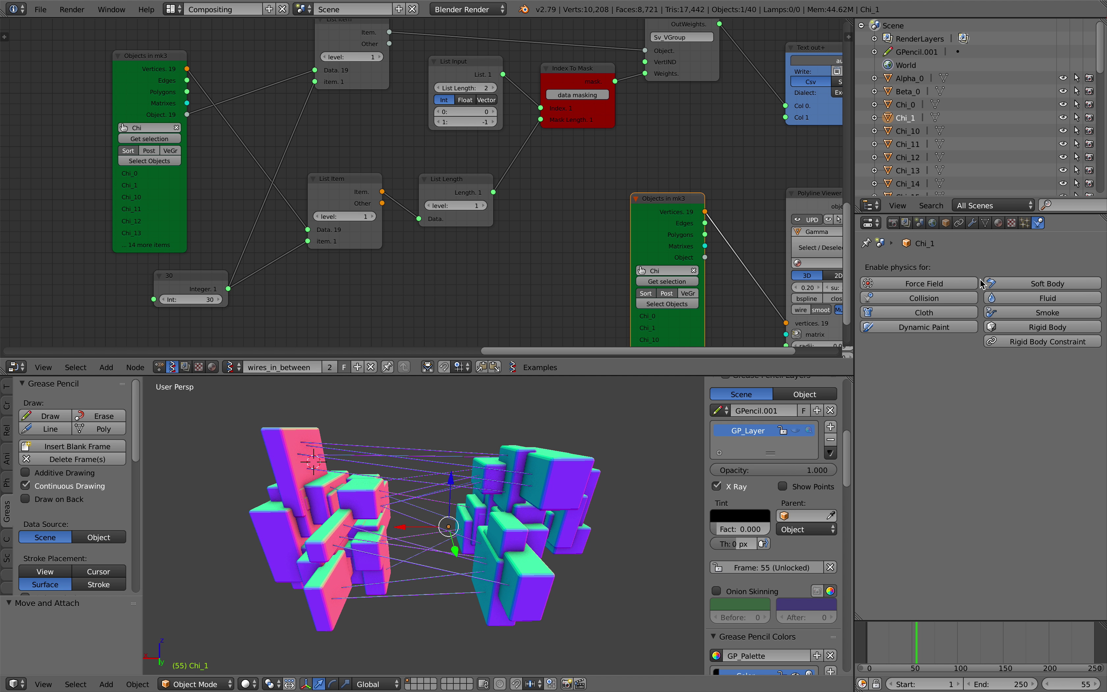
{"action": "left_click", "coordinate": [985, 223]}
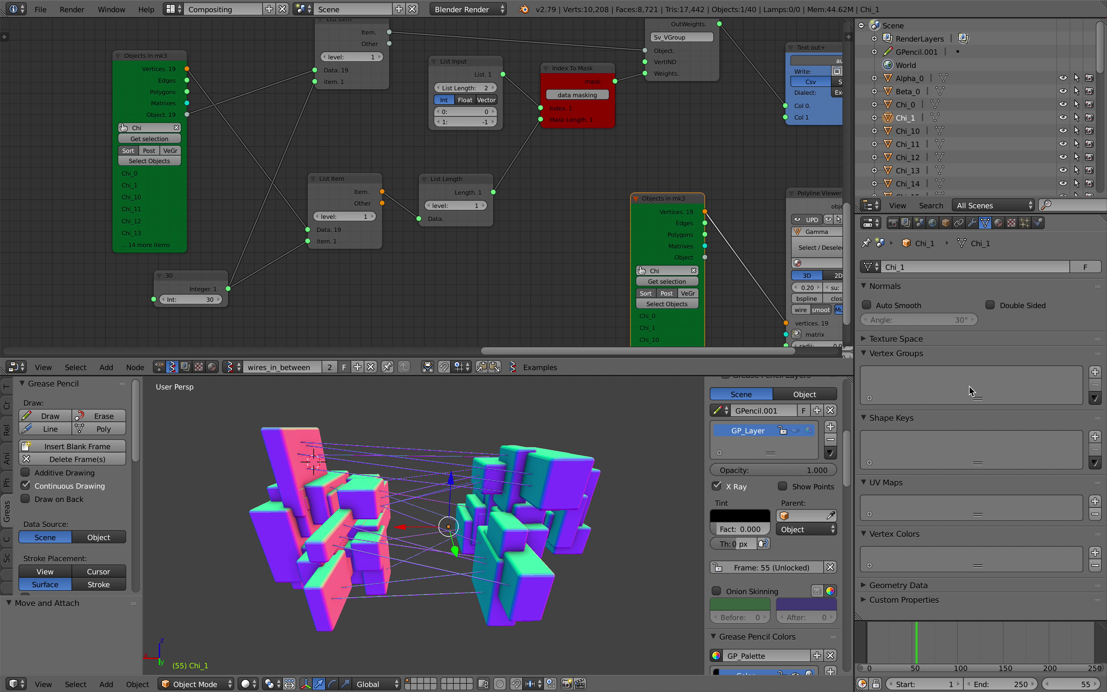
{"action": "middle_click_drag", "start_coordinate": [569, 229], "coordinate": [476, 249]}
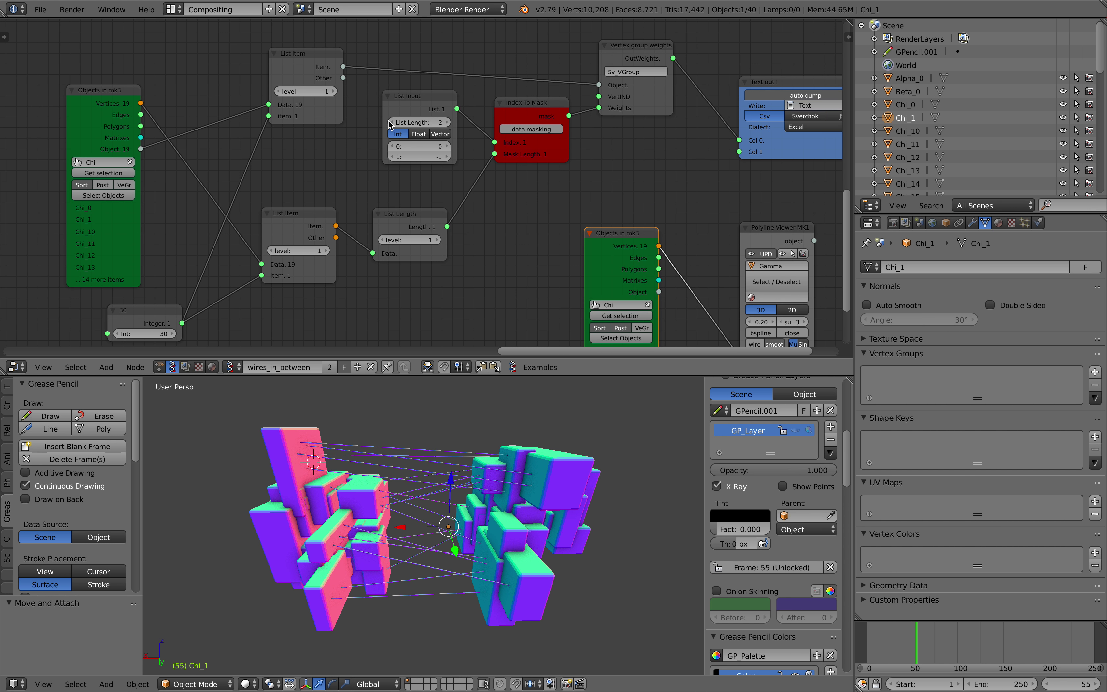
{"action": "middle_click_drag", "start_coordinate": [437, 140], "coordinate": [423, 96]}
{"action": "scroll", "coordinate": [368, 289], "scroll_direction": "down", "scroll_amount": 2}
{"action": "middle_click_drag", "start_coordinate": [190, 266], "coordinate": [205, 259]}
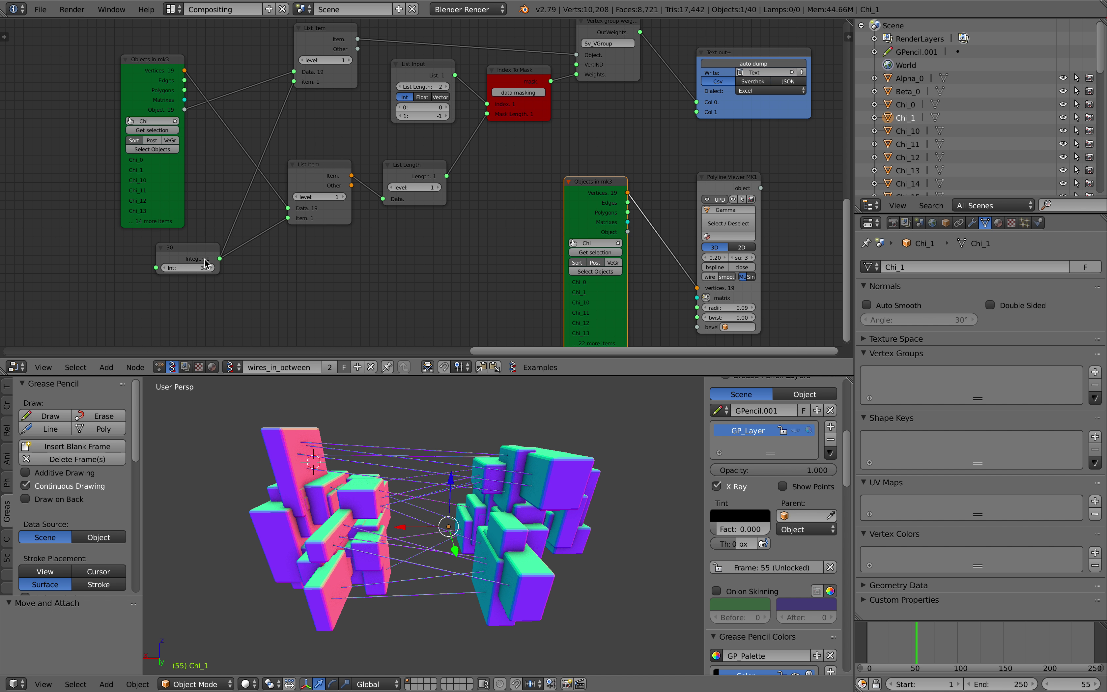
{"action": "type", "text": "0"}
{"action": "key", "text": "Return"}
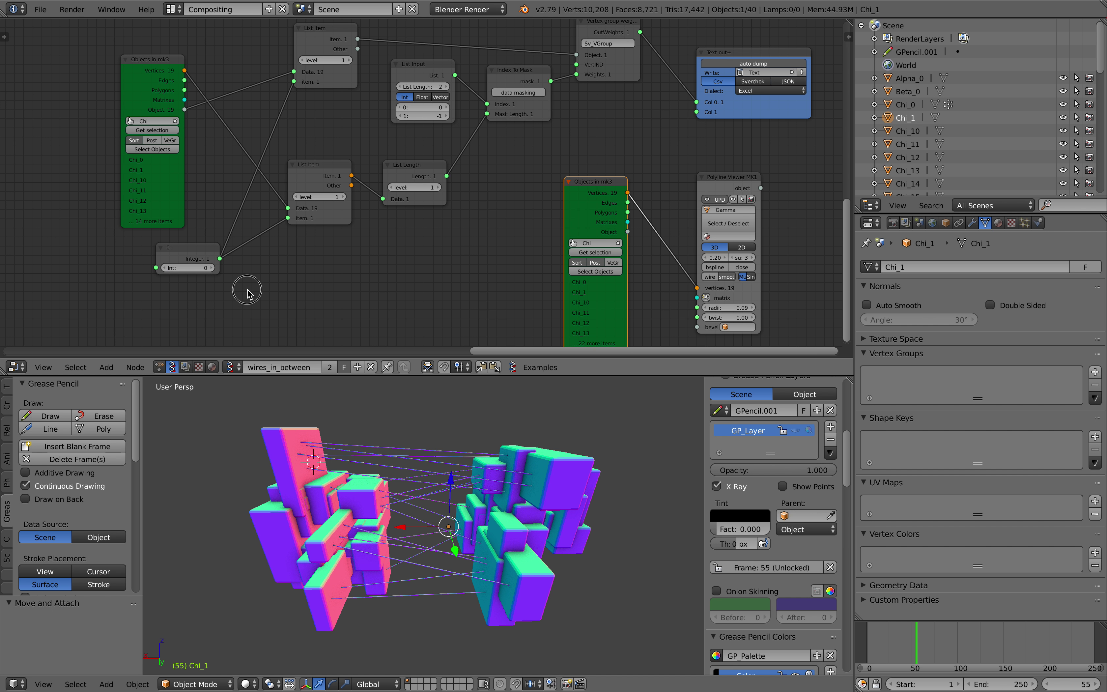
Raise the integer node one value at a time through 18 to give each Chi wire the Sv_VGroup vertex group
{"action": "scroll", "coordinate": [231, 297], "scroll_direction": "up", "scroll_amount": 2}
{"action": "middle_click_drag", "start_coordinate": [237, 290], "coordinate": [231, 294]}
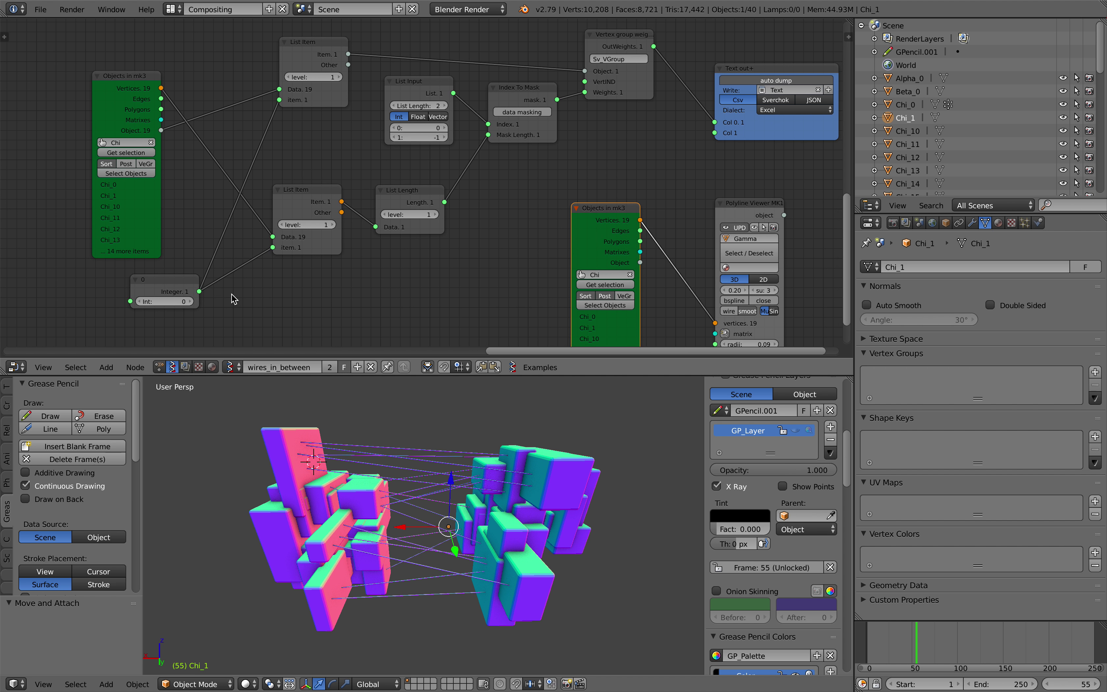
{"action": "left_click", "coordinate": [191, 301]}
{"action": "left_click", "coordinate": [191, 301]}
{"action": "left_click", "coordinate": [191, 301]}
{"action": "left_click", "coordinate": [190, 301]}
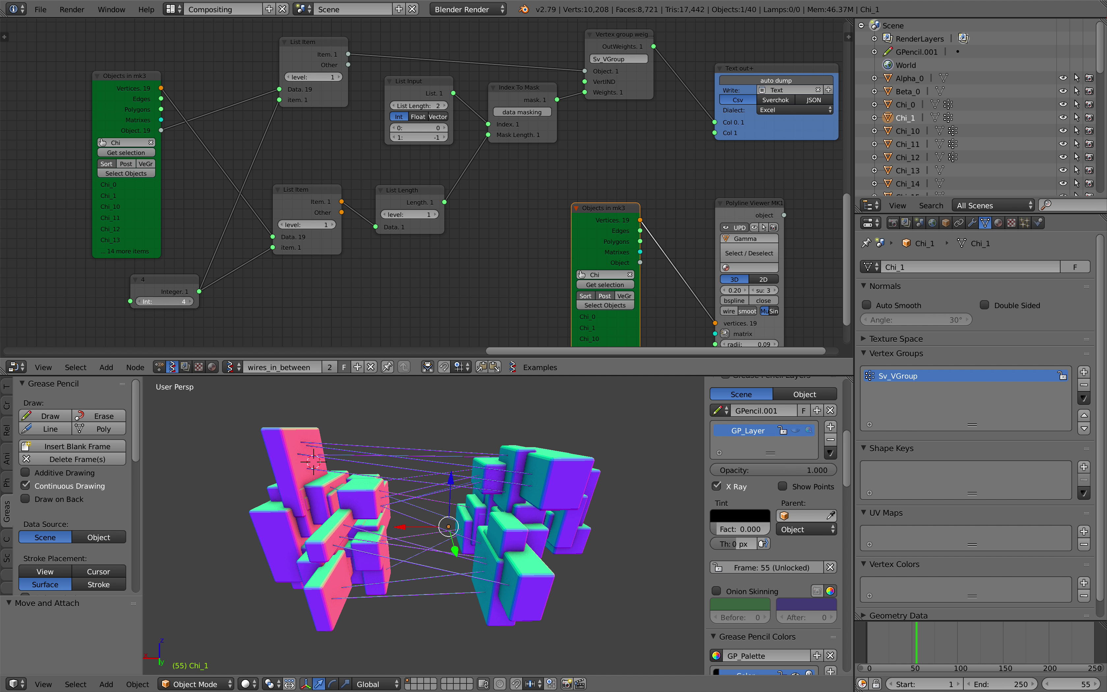
{"action": "left_click", "coordinate": [191, 301]}
{"action": "left_click", "coordinate": [190, 301]}
{"action": "left_click", "coordinate": [191, 301]}
{"action": "left_click", "coordinate": [191, 301]}
{"action": "left_click", "coordinate": [191, 301]}
{"action": "left_click", "coordinate": [191, 301]}
{"action": "left_click", "coordinate": [191, 301]}
{"action": "left_click", "coordinate": [191, 301]}
{"action": "left_click", "coordinate": [191, 301]}
{"action": "left_click", "coordinate": [191, 301]}
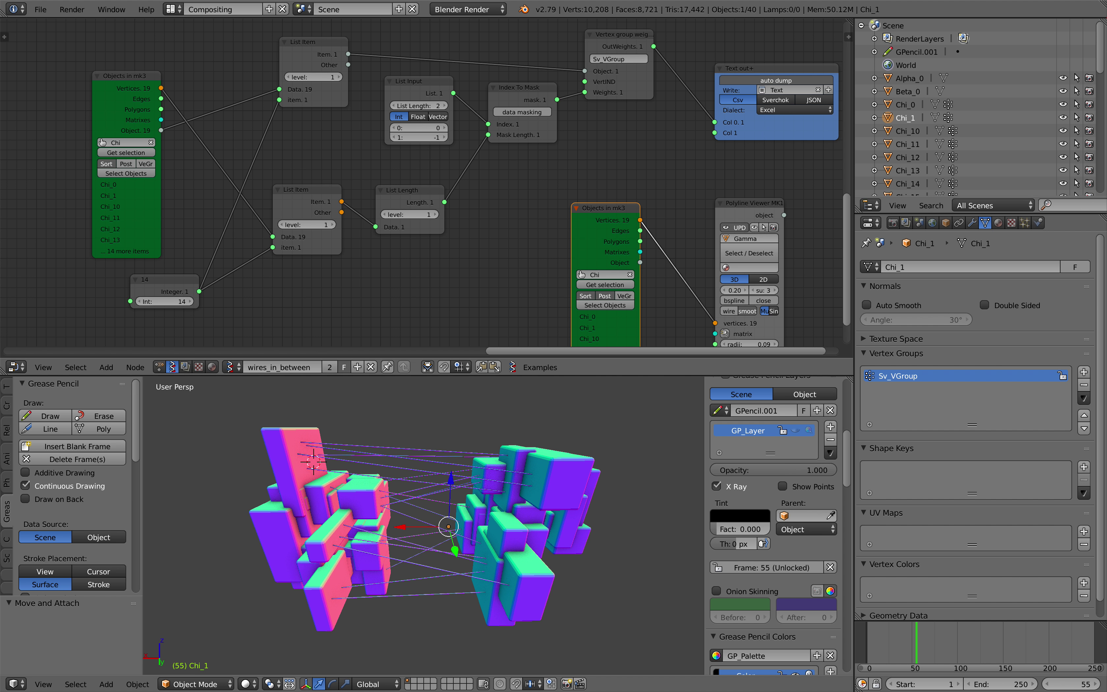
{"action": "left_click_drag", "start_coordinate": [1101, 51], "coordinate": [1105, 62]}
{"action": "left_click", "coordinate": [190, 301]}
{"action": "left_click", "coordinate": [190, 301]}
{"action": "left_click", "coordinate": [189, 301]}
{"action": "left_click", "coordinate": [190, 301]}
{"action": "left_click", "coordinate": [190, 301]}
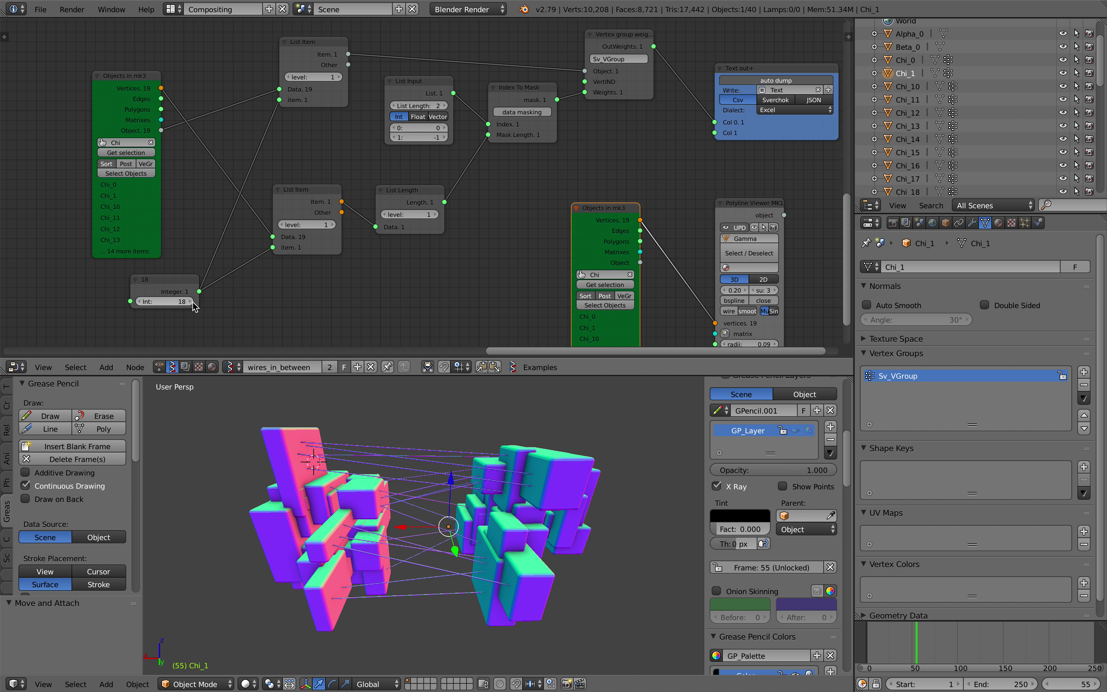
{"action": "left_click", "coordinate": [189, 301]}
{"action": "left_click", "coordinate": [190, 301]}
Step the integer node back down one value at a time through the Chi wires
{"action": "left_click", "coordinate": [145, 302]}
{"action": "left_click", "coordinate": [145, 303]}
{"action": "left_click", "coordinate": [145, 302]}
{"action": "left_click", "coordinate": [145, 302]}
{"action": "left_click", "coordinate": [145, 302]}
{"action": "left_click", "coordinate": [145, 302]}
{"action": "left_click", "coordinate": [144, 302]}
{"action": "left_click", "coordinate": [145, 302]}
{"action": "left_click", "coordinate": [145, 302]}
{"action": "left_click", "coordinate": [145, 302]}
{"action": "left_click", "coordinate": [144, 302]}
{"action": "left_click", "coordinate": [144, 302]}
{"action": "left_click", "coordinate": [144, 302]}
{"action": "left_click", "coordinate": [145, 302]}
Switch to the browser, examine the node setups in the GitHub issue on Rope Line Cloth Pinning First and Last, and return to Blender
{"action": "key", "text": "ctrl+Right"}
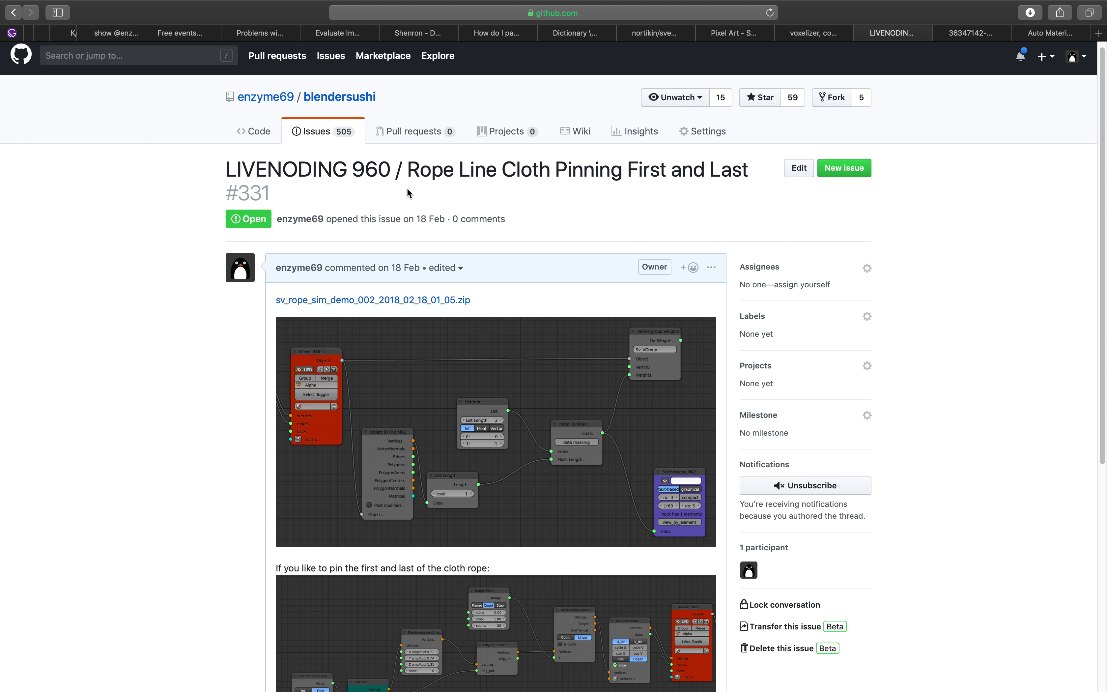
{"action": "scroll", "coordinate": [457, 156], "scroll_direction": "down", "scroll_amount": 1}
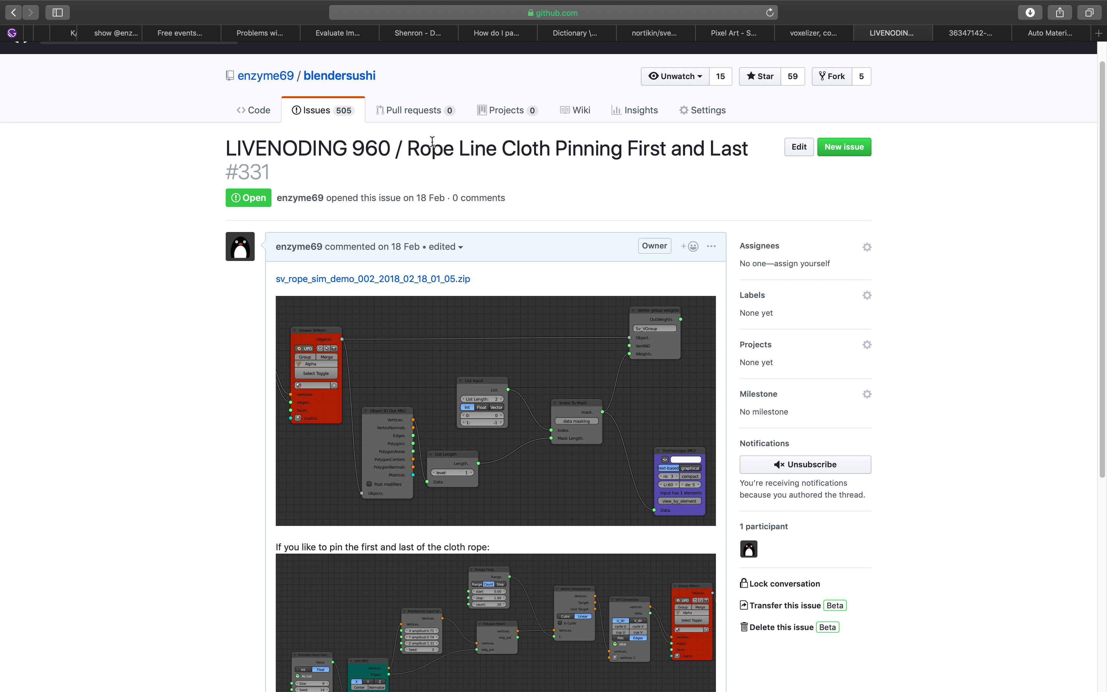
{"action": "scroll", "coordinate": [536, 388], "scroll_direction": "down", "scroll_amount": 5}
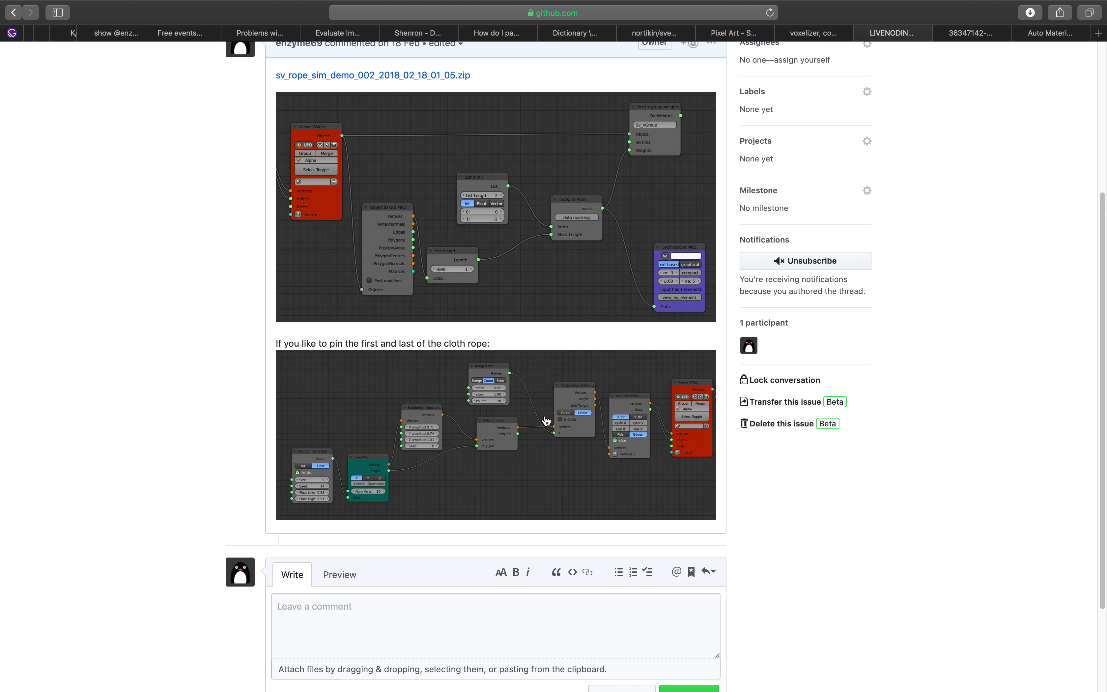
{"action": "key", "text": "ctrl+Left"}
Lower the integer node feeding the List Item nodes to 1
{"action": "left_click", "coordinate": [139, 301]}
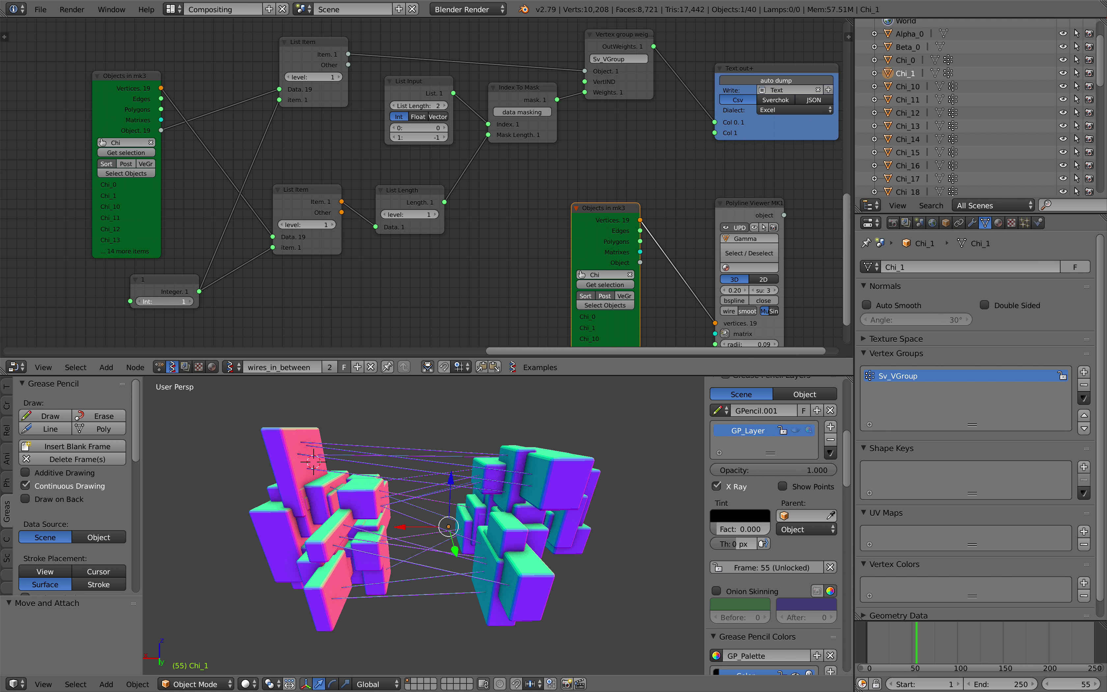
Lower the integer node to 0, and raise it one value at a time to 21 to assign Sv_VGroup weights to the Chi wires
{"action": "left_click", "coordinate": [139, 301]}
{"action": "left_click", "coordinate": [188, 303]}
{"action": "left_click", "coordinate": [188, 303]}
{"action": "left_click", "coordinate": [188, 303]}
{"action": "left_click", "coordinate": [189, 302]}
{"action": "left_click", "coordinate": [188, 303]}
{"action": "left_click", "coordinate": [188, 302]}
{"action": "left_click", "coordinate": [188, 302]}
{"action": "left_click", "coordinate": [188, 303]}
{"action": "left_click", "coordinate": [188, 302]}
{"action": "left_click", "coordinate": [188, 302]}
{"action": "left_click", "coordinate": [188, 303]}
{"action": "left_click", "coordinate": [188, 302]}
{"action": "left_click", "coordinate": [188, 303]}
{"action": "left_click", "coordinate": [188, 303]}
{"action": "left_click", "coordinate": [188, 302]}
{"action": "middle_click_drag", "start_coordinate": [448, 189], "coordinate": [417, 196]}
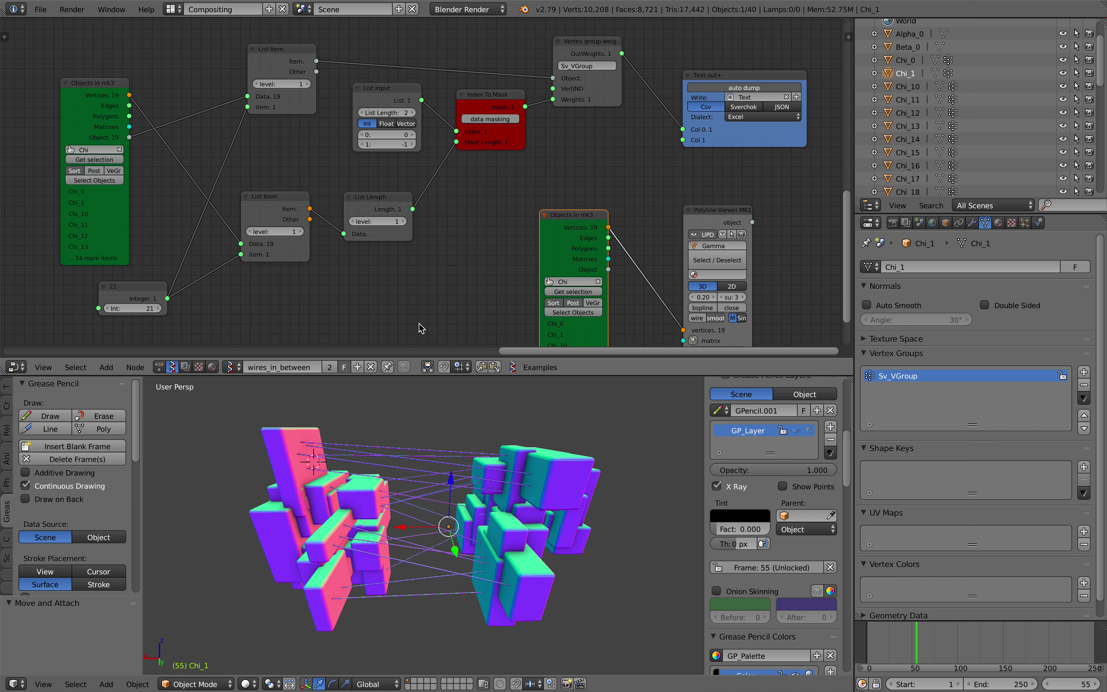
Switch to the browser, review the title and node setups of the rope pinning issue on GitHub, and return to Blender
{"action": "key", "text": "ctrl+Right"}
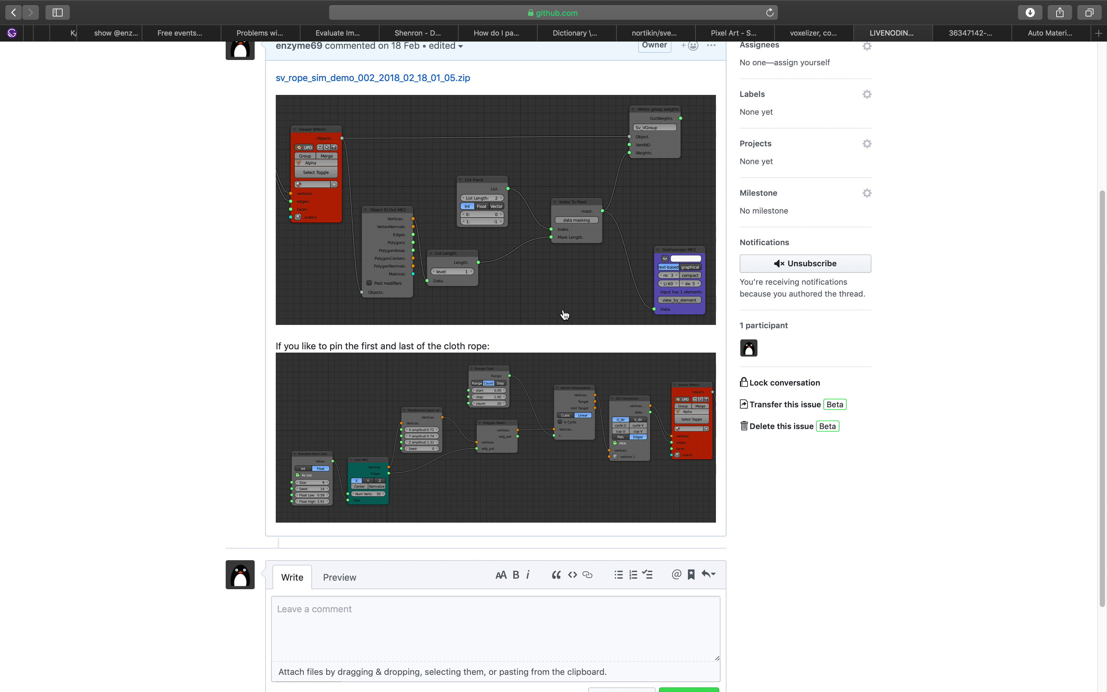
{"action": "scroll", "coordinate": [564, 314], "scroll_direction": "up", "scroll_amount": 5}
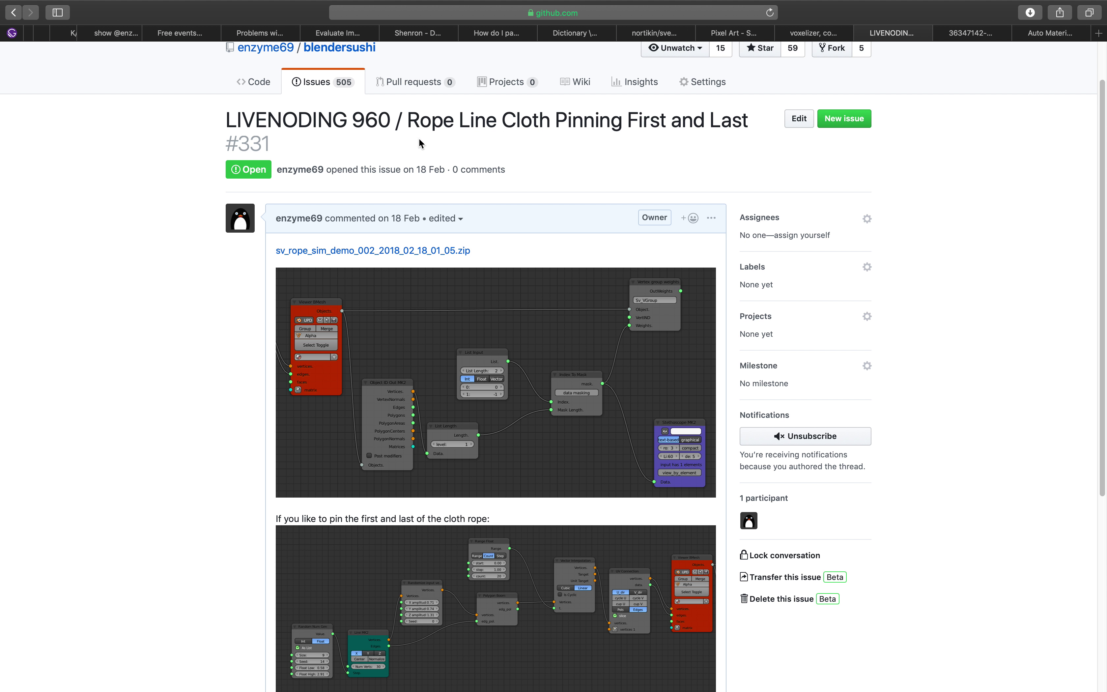
{"action": "key", "text": "ctrl+Left"}
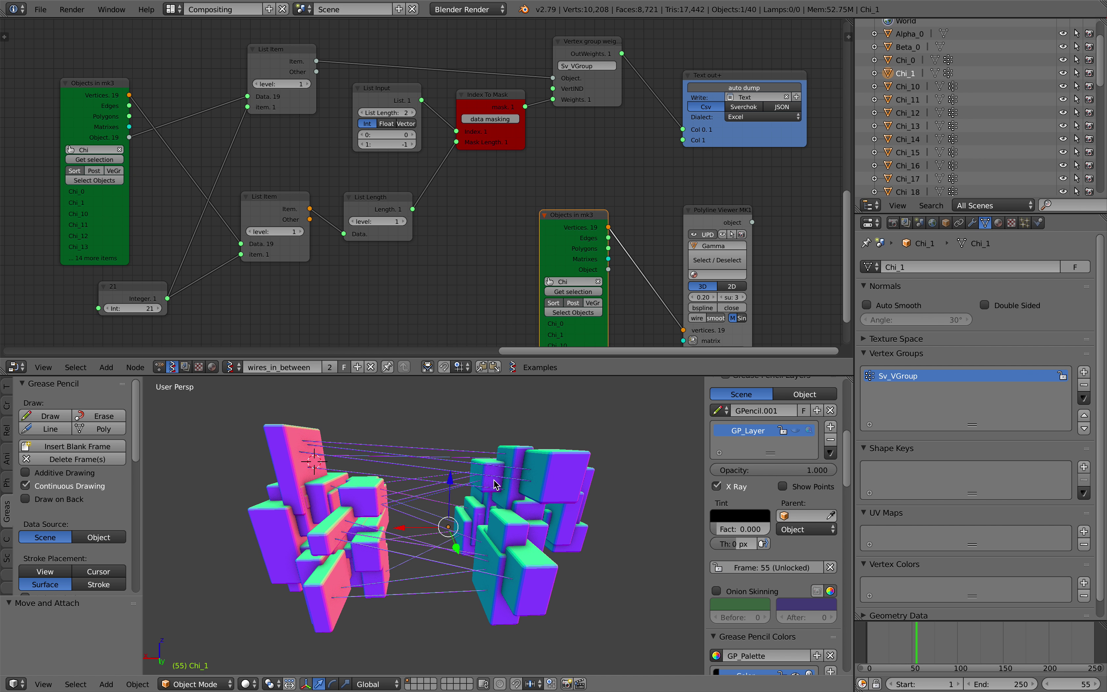
Save the Blender file over the existing one
{"action": "scroll", "coordinate": [499, 265], "scroll_direction": "down", "scroll_amount": 1}
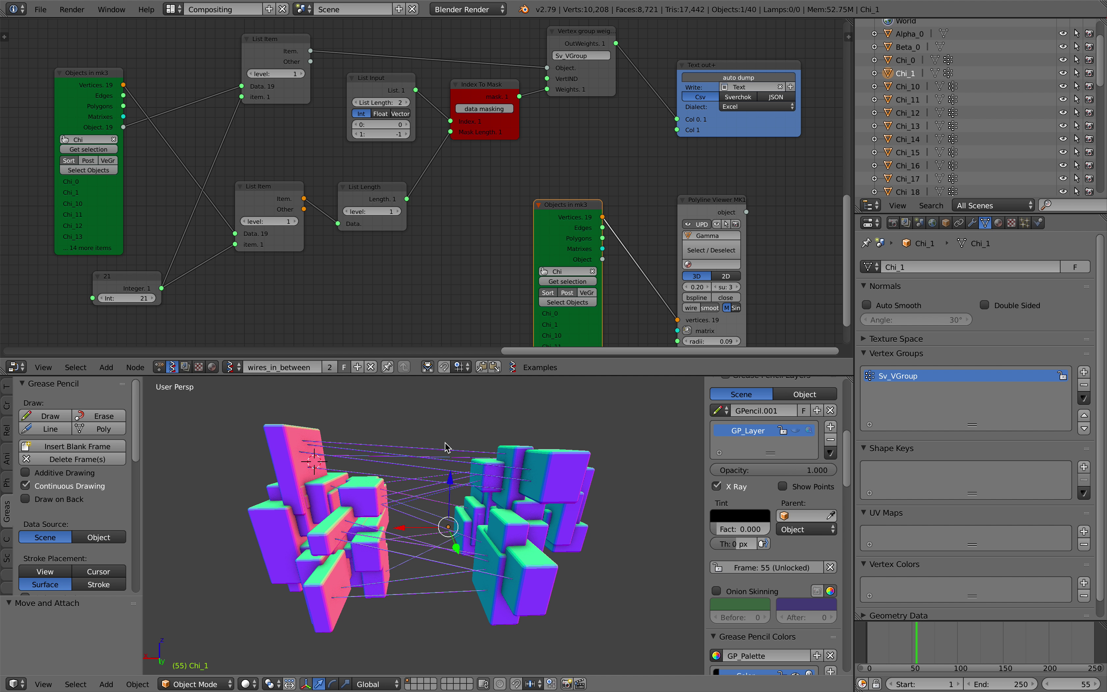
{"action": "scroll", "coordinate": [446, 446], "scroll_direction": "down", "scroll_amount": 1}
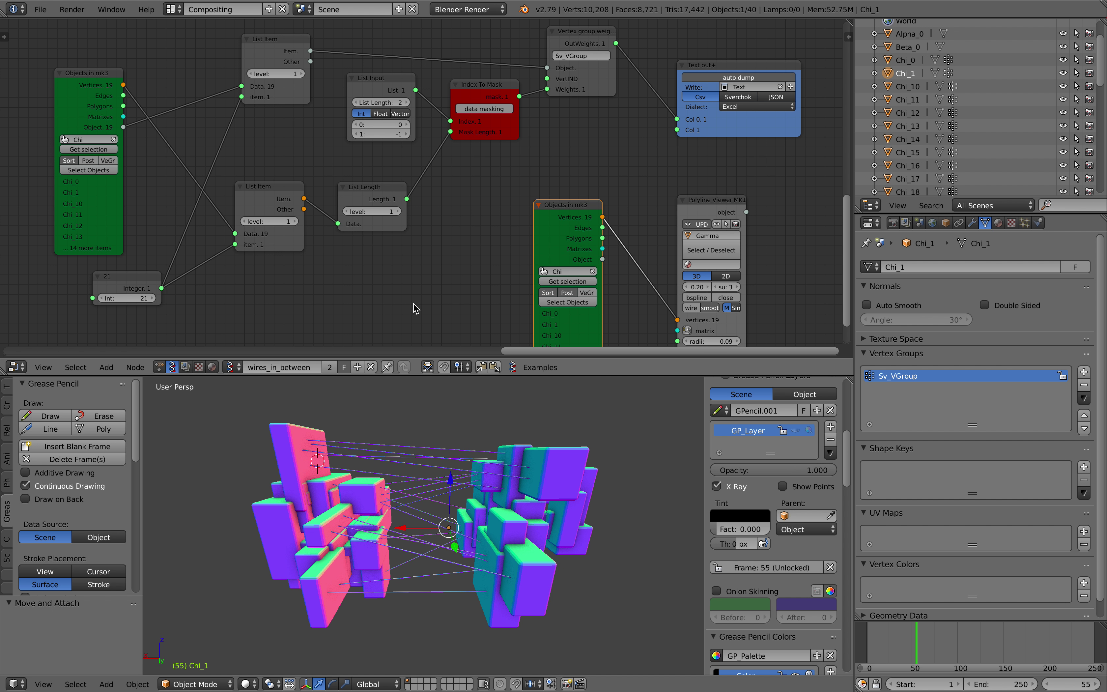
{"action": "scroll", "coordinate": [437, 483], "scroll_direction": "down", "scroll_amount": 1}
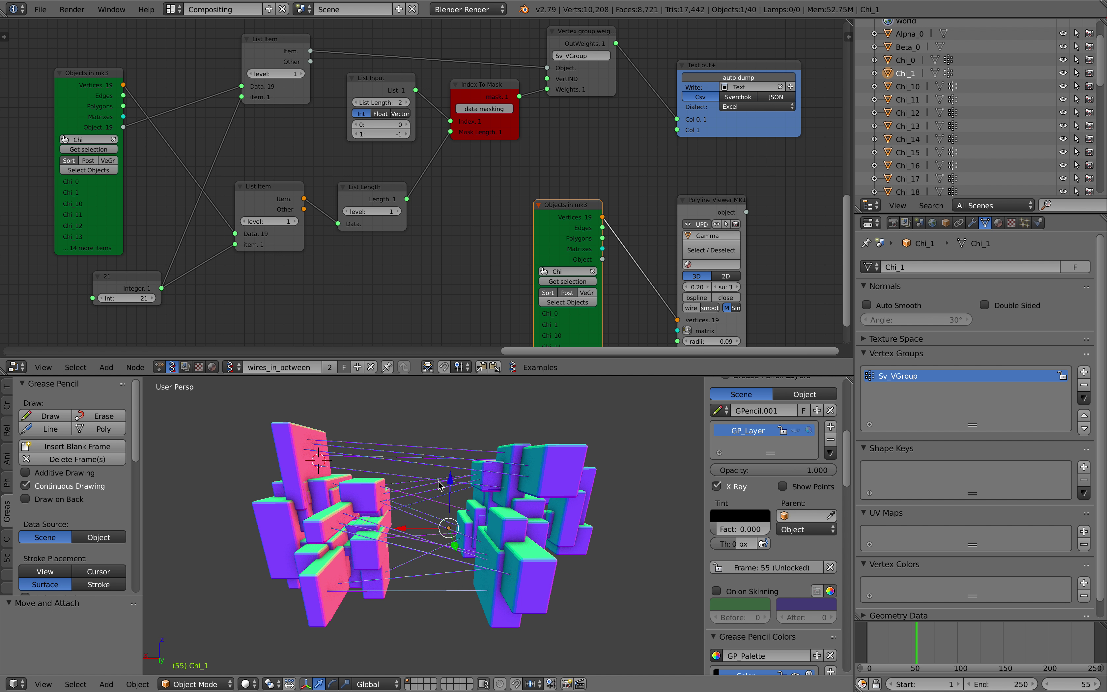
{"action": "key", "text": "ctrl+s"}
{"action": "left_click", "coordinate": [437, 483]}
Reposition the first Chi Objects in mk3 node, the List Input node and the Index To Mask node in the node tree
{"action": "scroll", "coordinate": [403, 300], "scroll_direction": "up", "scroll_amount": 1}
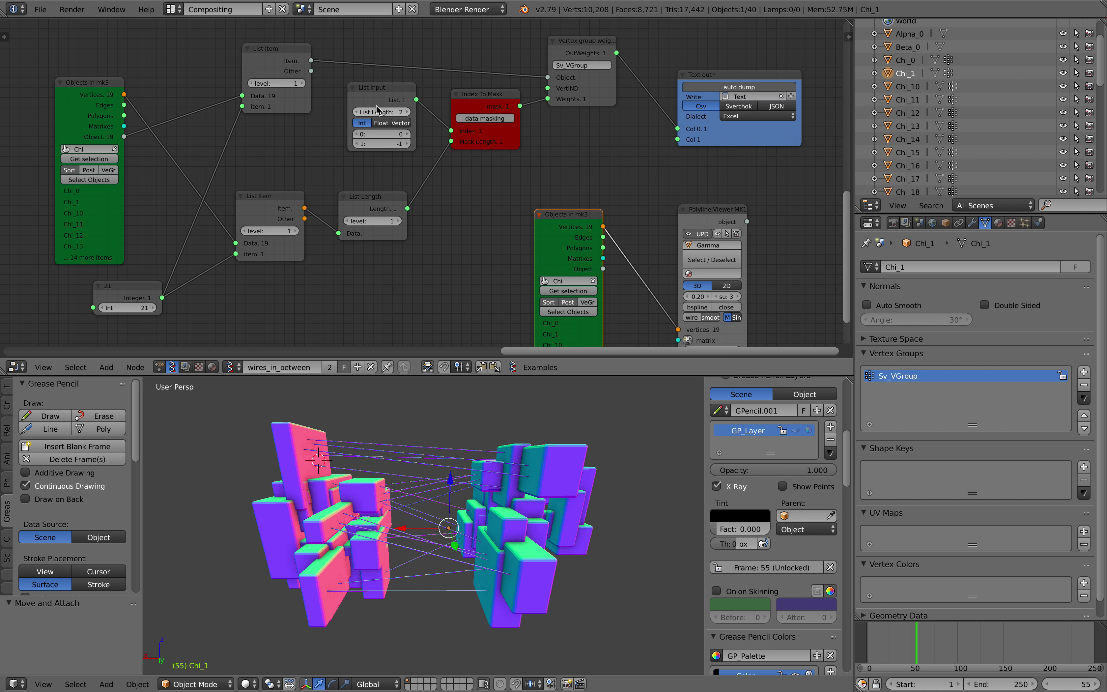
{"action": "scroll", "coordinate": [360, 133], "scroll_direction": "up", "scroll_amount": 2}
{"action": "left_click", "coordinate": [84, 81]}
{"action": "left_click_drag", "start_coordinate": [83, 78], "coordinate": [77, 68]}
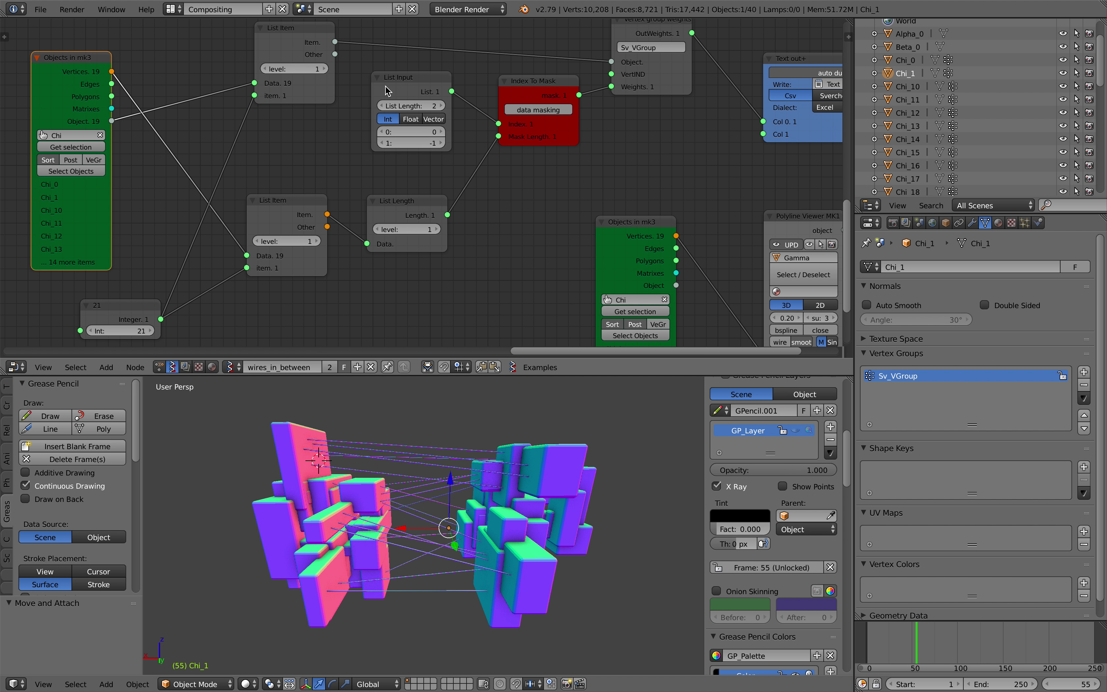
{"action": "left_click_drag", "start_coordinate": [392, 86], "coordinate": [391, 90]}
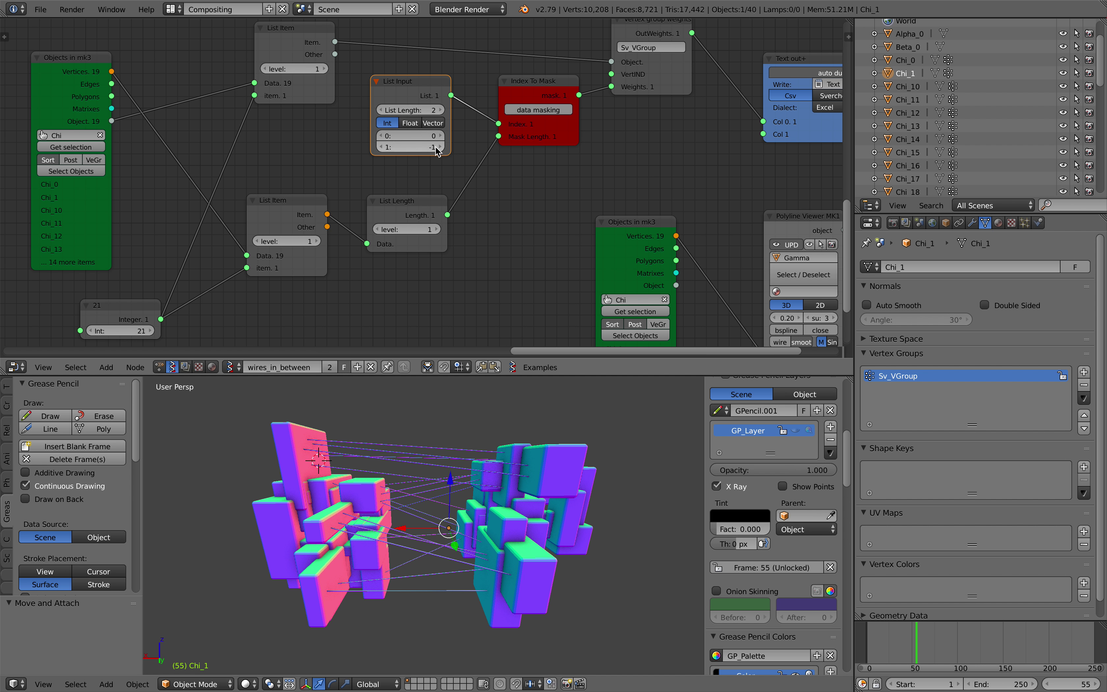
{"action": "left_click_drag", "start_coordinate": [513, 94], "coordinate": [511, 106]}
Reset the integer node feeding the two List Item nodes to 0
{"action": "middle_click_drag", "start_coordinate": [632, 99], "coordinate": [497, 133]}
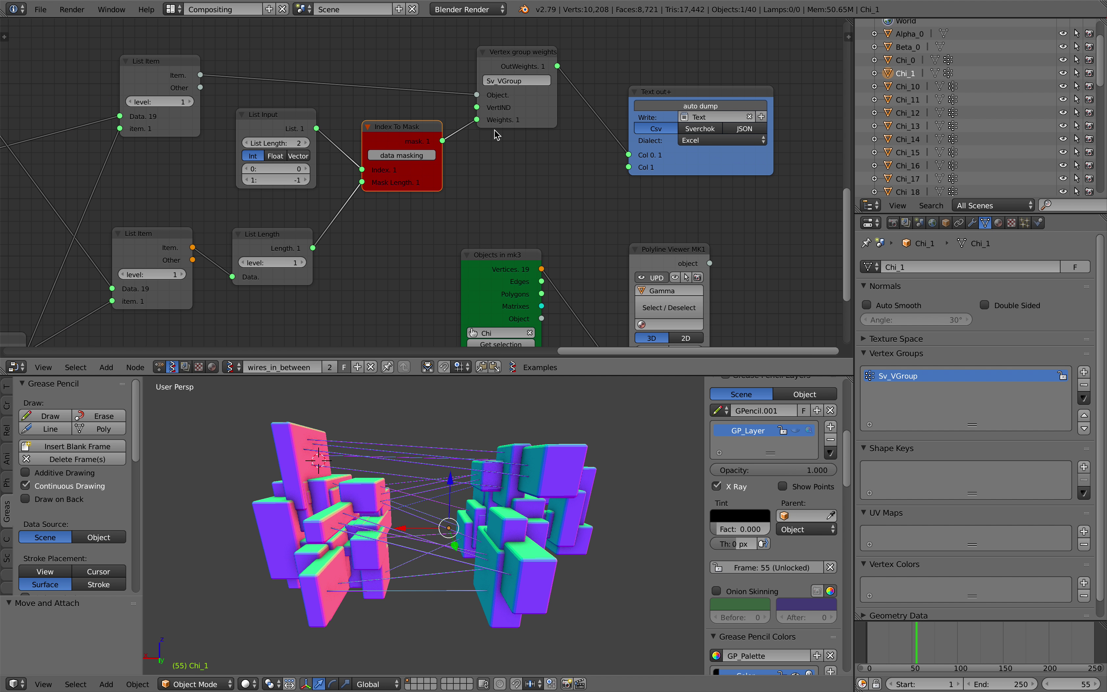
{"action": "middle_click_drag", "start_coordinate": [571, 111], "coordinate": [504, 122]}
{"action": "middle_click_drag", "start_coordinate": [528, 167], "coordinate": [535, 155]}
{"action": "scroll", "coordinate": [184, 261], "scroll_direction": "left", "scroll_amount": 12}
{"action": "scroll", "coordinate": [185, 262], "scroll_direction": "down", "scroll_amount": 9}
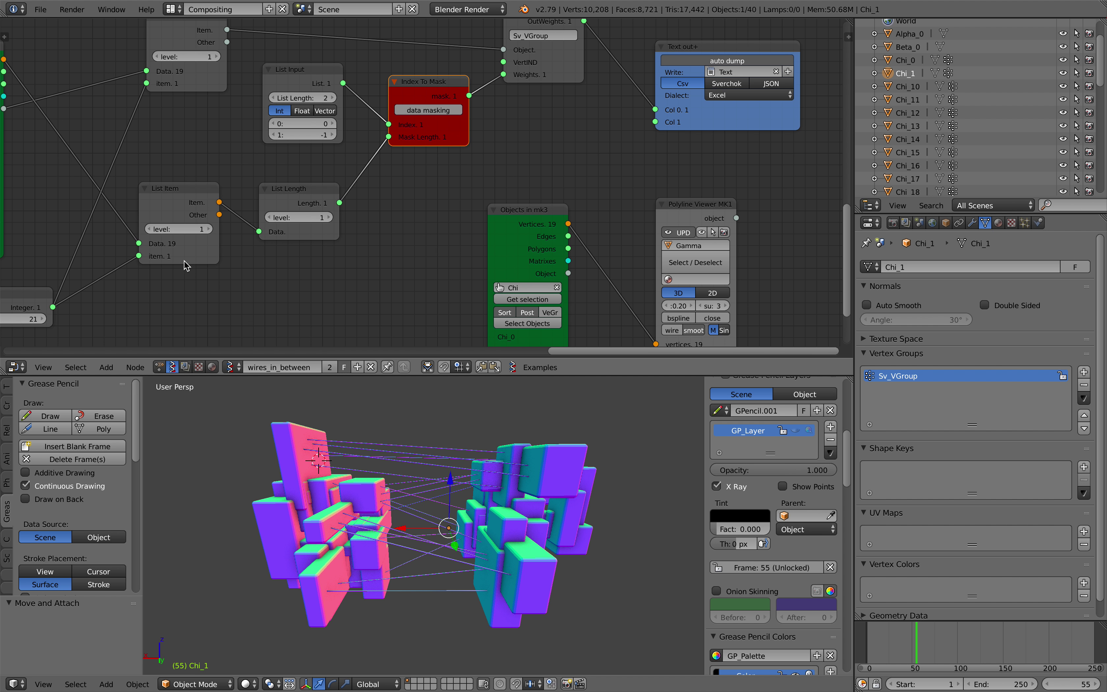
{"action": "key", "text": "BackSpace"}
{"action": "key", "text": "Return"}
Add a Stethoscope MK2 node, connect the OutWeights output of Vertex group weights to it, and read the listed weights
{"action": "middle_click_drag", "start_coordinate": [626, 155], "coordinate": [438, 245]}
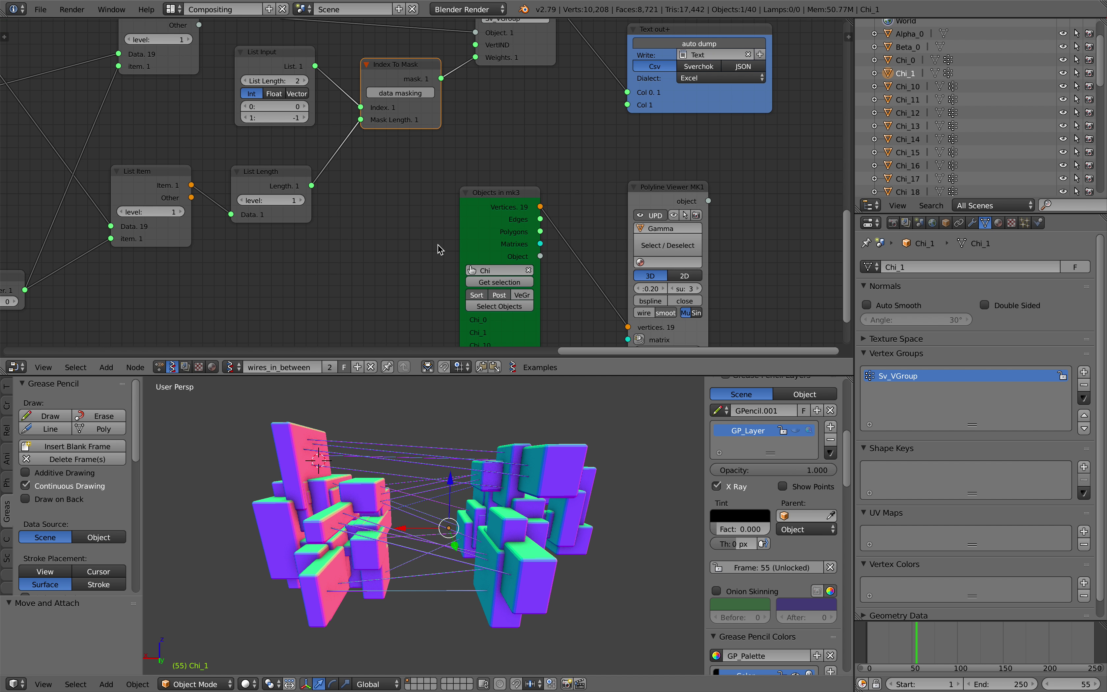
{"action": "middle_click_drag", "start_coordinate": [494, 185], "coordinate": [341, 245]}
{"action": "middle_click_drag", "start_coordinate": [674, 93], "coordinate": [631, 123]}
{"action": "key", "text": "shift+a"}
{"action": "left_click", "coordinate": [640, 107]}
{"action": "type", "text": "ste"}
{"action": "key", "text": "Down"}
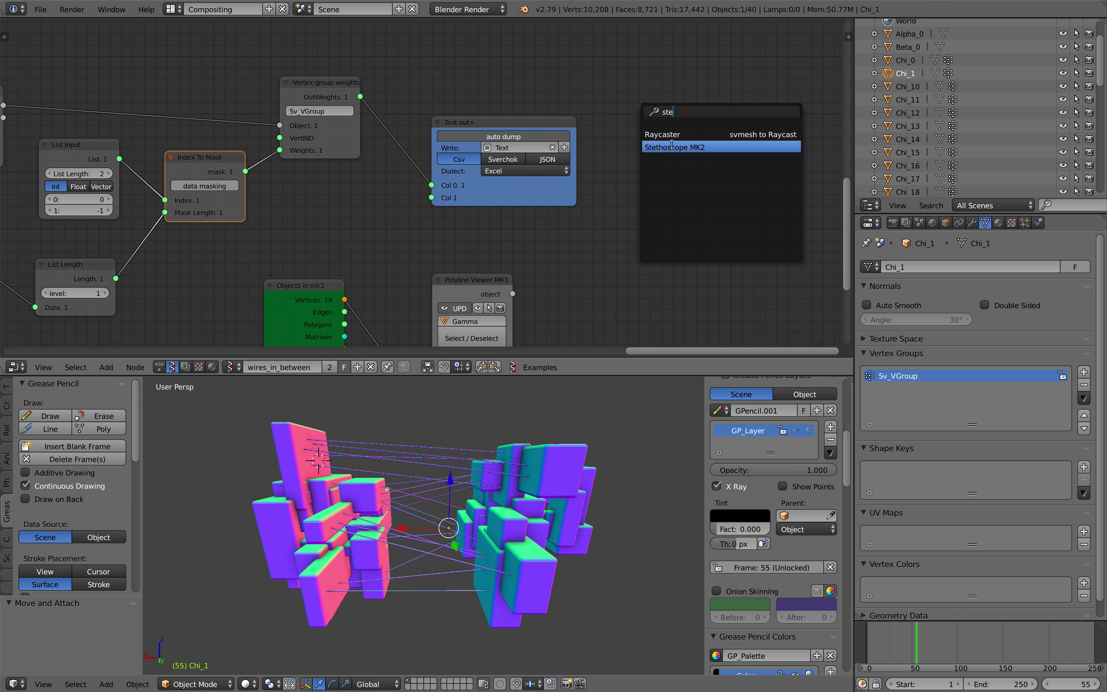
{"action": "key", "text": "Return"}
{"action": "left_click", "coordinate": [664, 91]}
{"action": "left_click_drag", "start_coordinate": [360, 96], "coordinate": [643, 175]}
{"action": "middle_click_drag", "start_coordinate": [770, 137], "coordinate": [577, 153]}
{"action": "scroll", "coordinate": [577, 152], "scroll_direction": "up", "scroll_amount": 3}
{"action": "scroll", "coordinate": [578, 158], "scroll_direction": "up", "scroll_amount": 3}
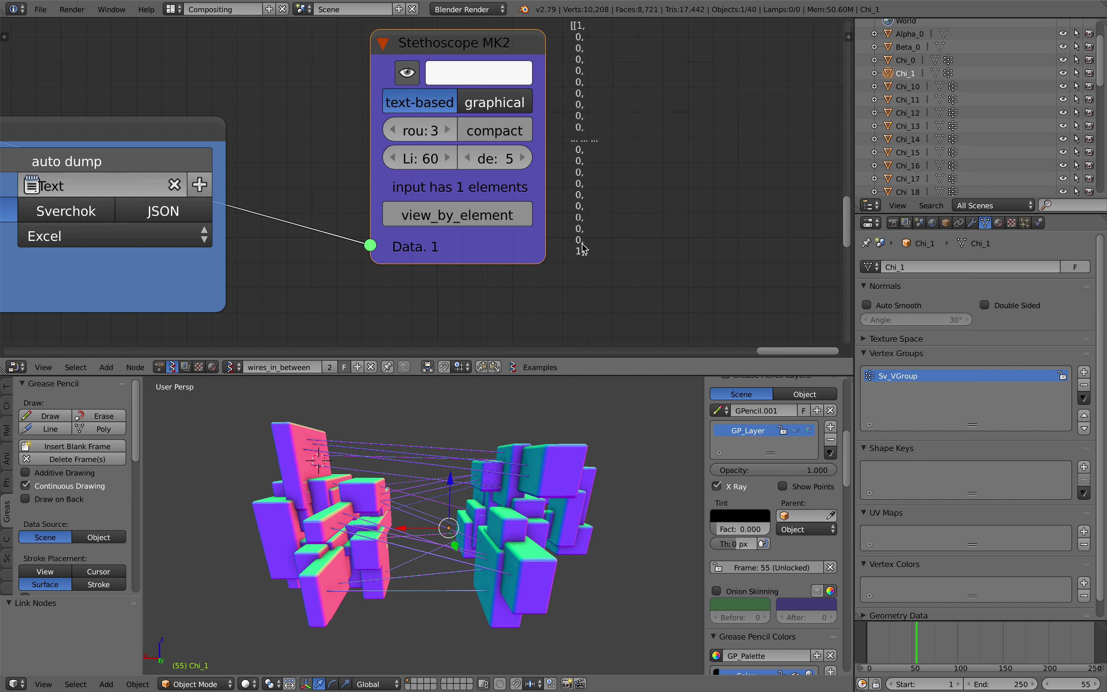
Delete the Stethoscope MK2 node and reposition the Text out+ node
{"action": "scroll", "coordinate": [582, 244], "scroll_direction": "down", "scroll_amount": 5}
{"action": "scroll", "coordinate": [591, 227], "scroll_direction": "down", "scroll_amount": 4}
{"action": "middle_click_drag", "start_coordinate": [538, 161], "coordinate": [596, 144]}
{"action": "left_click", "coordinate": [507, 87]}
{"action": "key", "text": "x"}
{"action": "middle_click_drag", "start_coordinate": [512, 104], "coordinate": [548, 93]}
{"action": "left_click_drag", "start_coordinate": [375, 121], "coordinate": [387, 110]}
{"action": "middle_click_drag", "start_coordinate": [689, 238], "coordinate": [706, 204]}
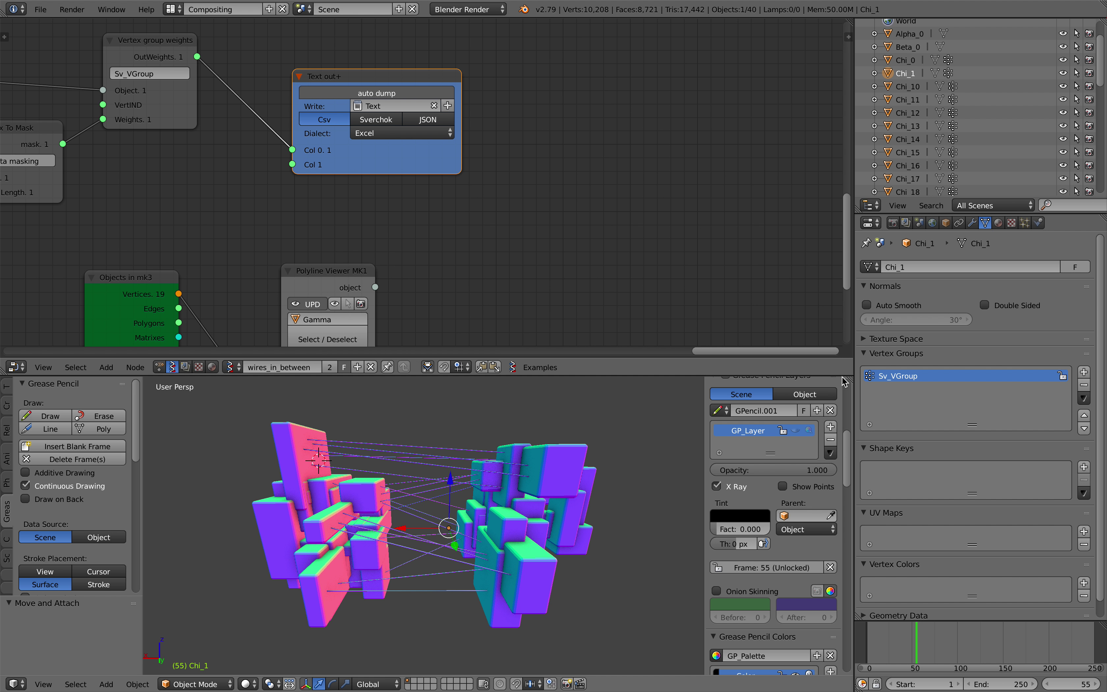
Split the 3D view, change the new area to a Text Editor, and display the text block named Text
{"action": "left_click_drag", "start_coordinate": [844, 381], "coordinate": [573, 398]}
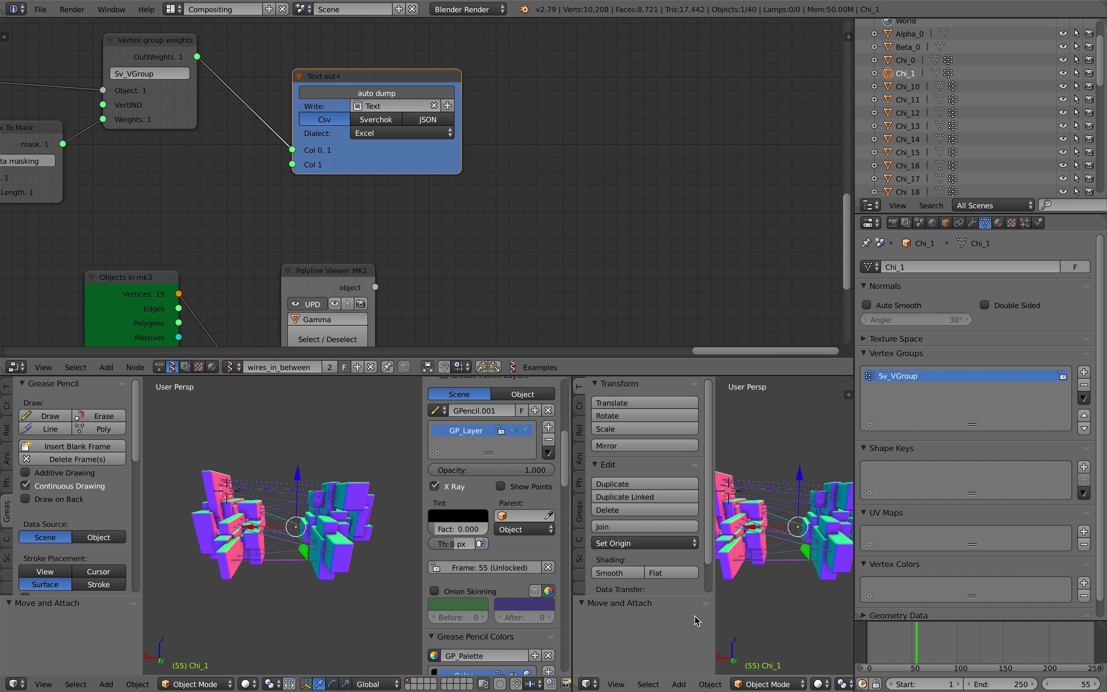
{"action": "left_click", "coordinate": [594, 681]}
{"action": "left_click", "coordinate": [634, 522]}
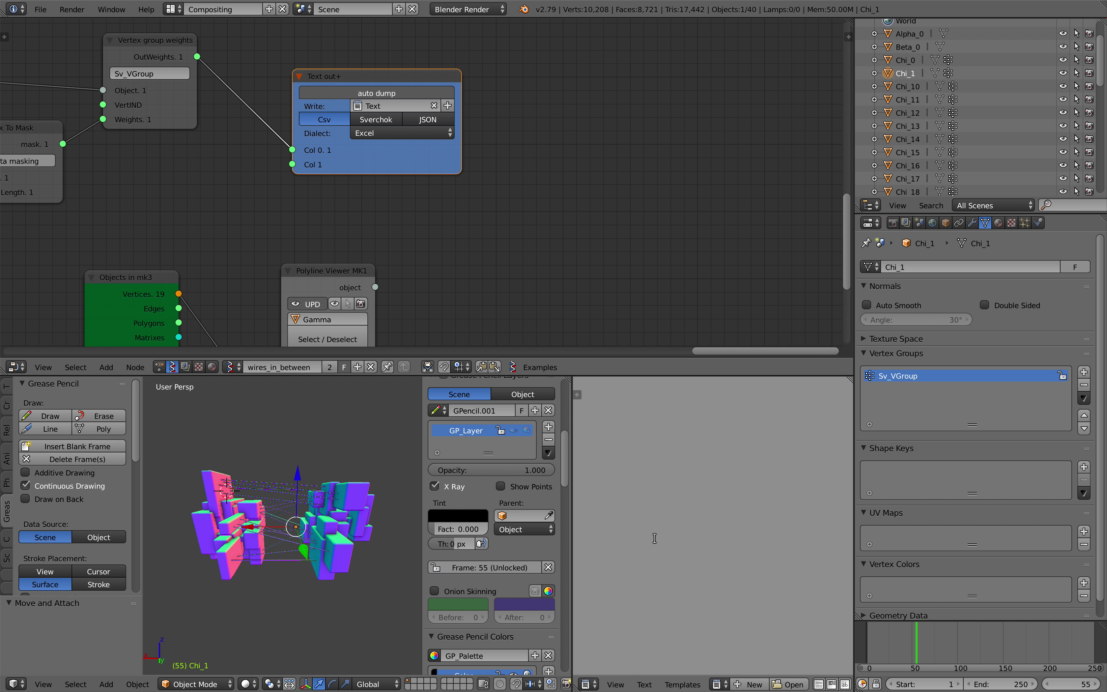
{"action": "left_click", "coordinate": [728, 685]}
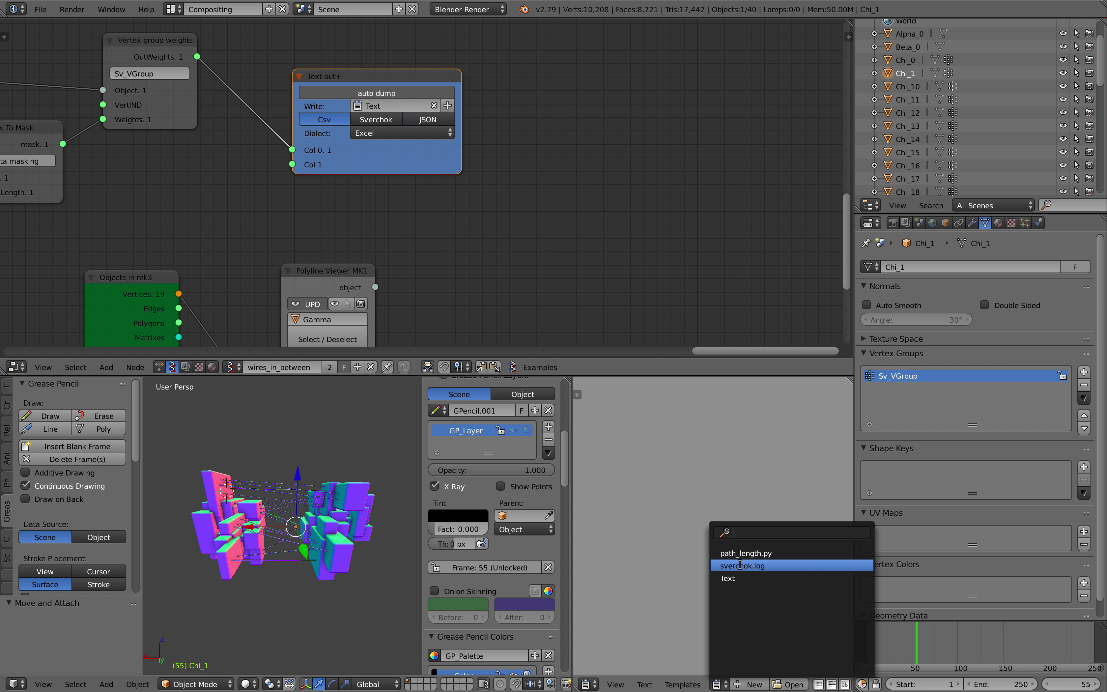
{"action": "left_click", "coordinate": [727, 578]}
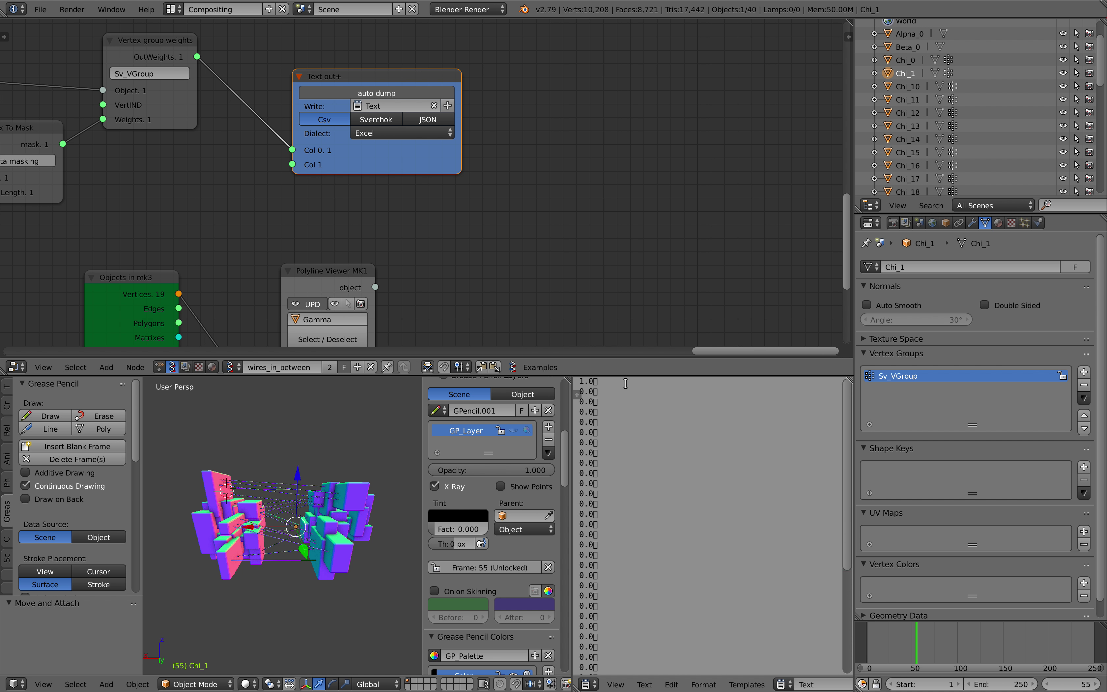
Enlarge the areas below the node editor and raise the integer node stepwise to 8, checking the first and last weights in the text
{"action": "left_click_drag", "start_coordinate": [631, 373], "coordinate": [637, 277]}
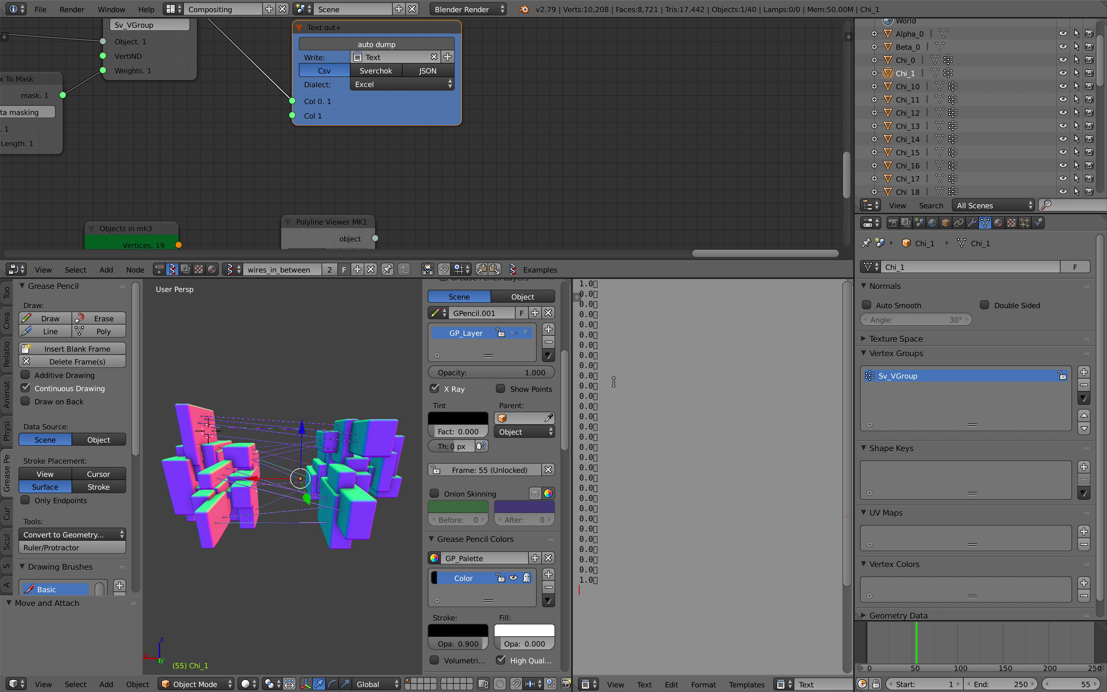
{"action": "middle_click_drag", "start_coordinate": [178, 165], "coordinate": [432, 126]}
{"action": "scroll", "coordinate": [432, 126], "scroll_direction": "down", "scroll_amount": 5}
{"action": "middle_click_drag", "start_coordinate": [289, 140], "coordinate": [525, 87]}
{"action": "left_click", "coordinate": [254, 204]}
{"action": "left_click", "coordinate": [254, 203]}
{"action": "left_click", "coordinate": [254, 204]}
{"action": "left_click", "coordinate": [255, 204]}
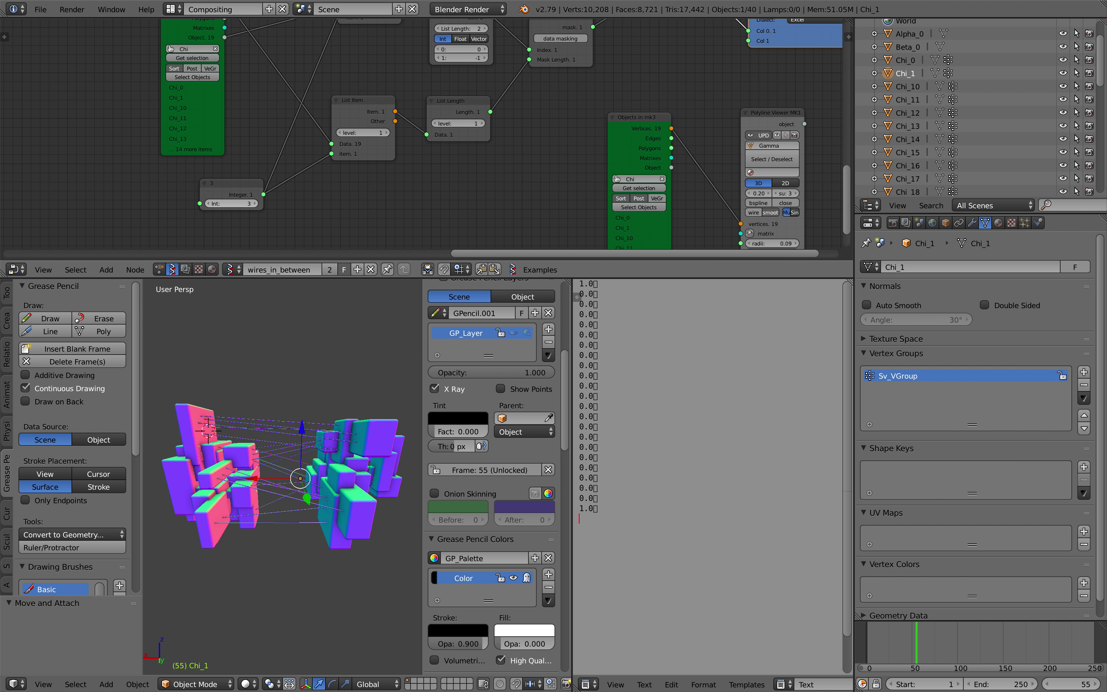
{"action": "scroll", "coordinate": [256, 204], "scroll_direction": "up", "scroll_amount": 4, "text": "ctrl"}
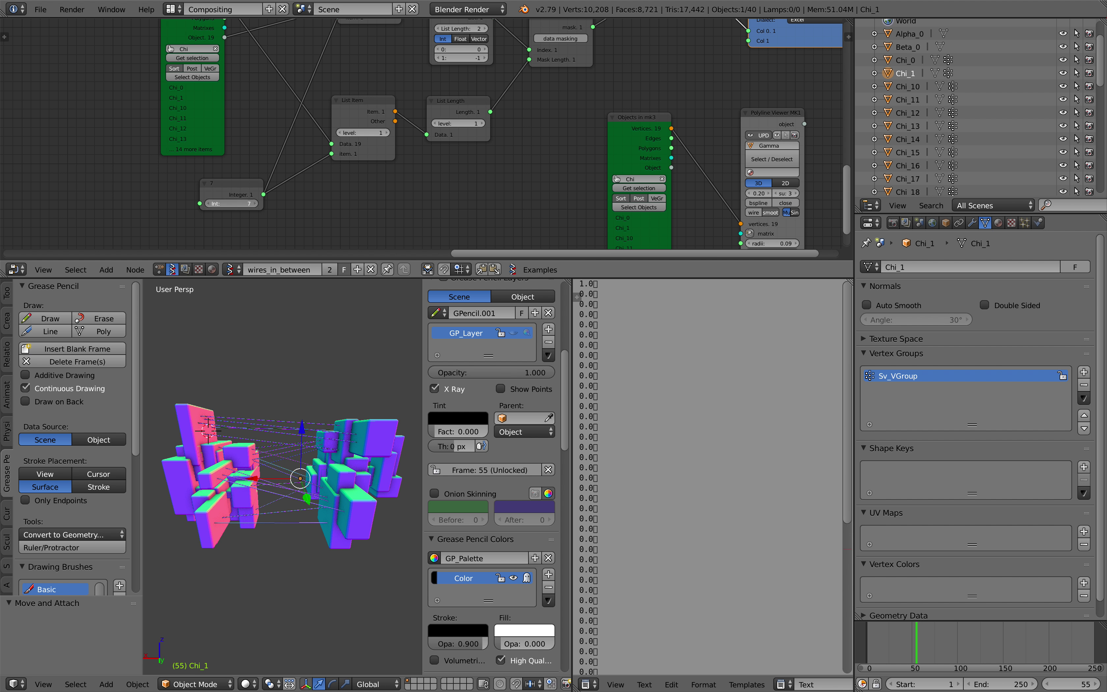
{"action": "scroll", "coordinate": [649, 405], "scroll_direction": "down", "scroll_amount": 5}
{"action": "scroll", "coordinate": [637, 420], "scroll_direction": "up", "scroll_amount": 3}
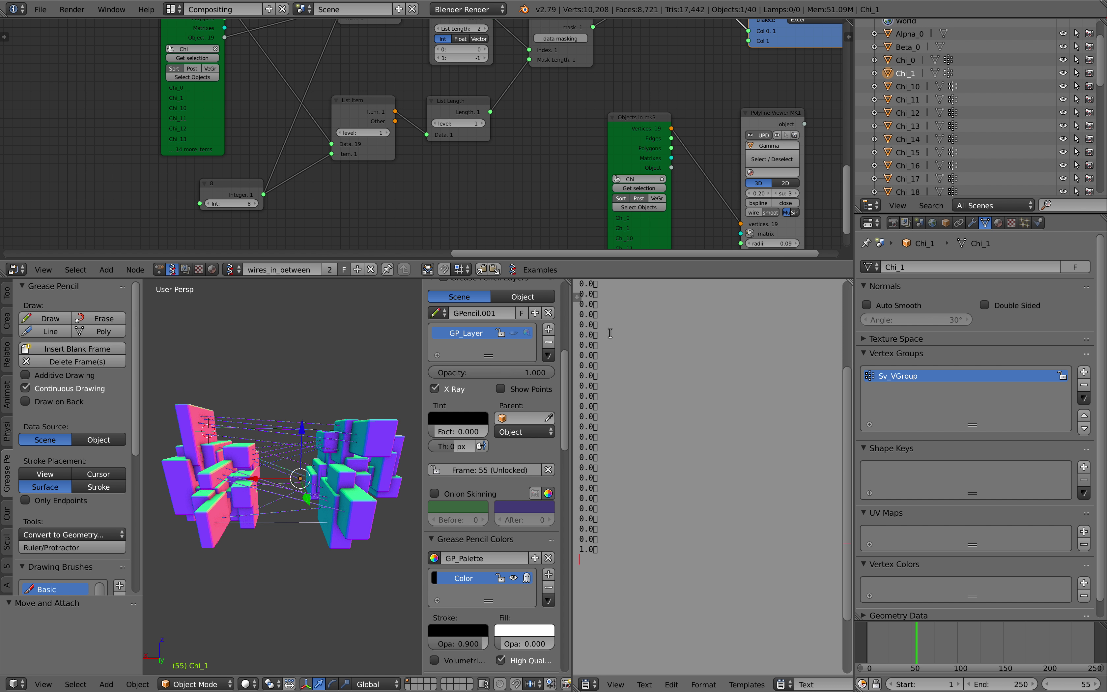
Merge the Text Editor area back into the 3D view and delete the Text out+ node
{"action": "left_click_drag", "start_coordinate": [567, 284], "coordinate": [620, 293]}
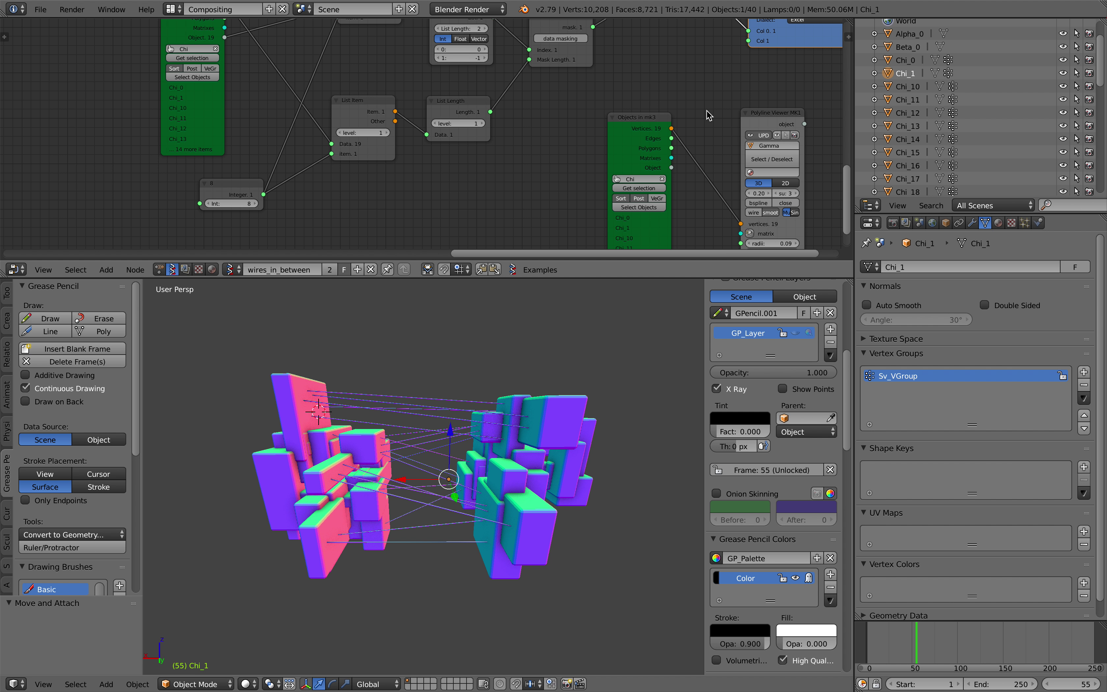
{"action": "scroll", "coordinate": [708, 116], "scroll_direction": "down", "scroll_amount": 2}
{"action": "middle_click_drag", "start_coordinate": [719, 107], "coordinate": [499, 183]}
{"action": "left_click", "coordinate": [545, 80]}
{"action": "key", "text": "x"}
Reposition the Vertex group weights node beside the Index To Mask node
{"action": "middle_click_drag", "start_coordinate": [465, 114], "coordinate": [573, 117]}
{"action": "scroll", "coordinate": [572, 115], "scroll_direction": "up", "scroll_amount": 2}
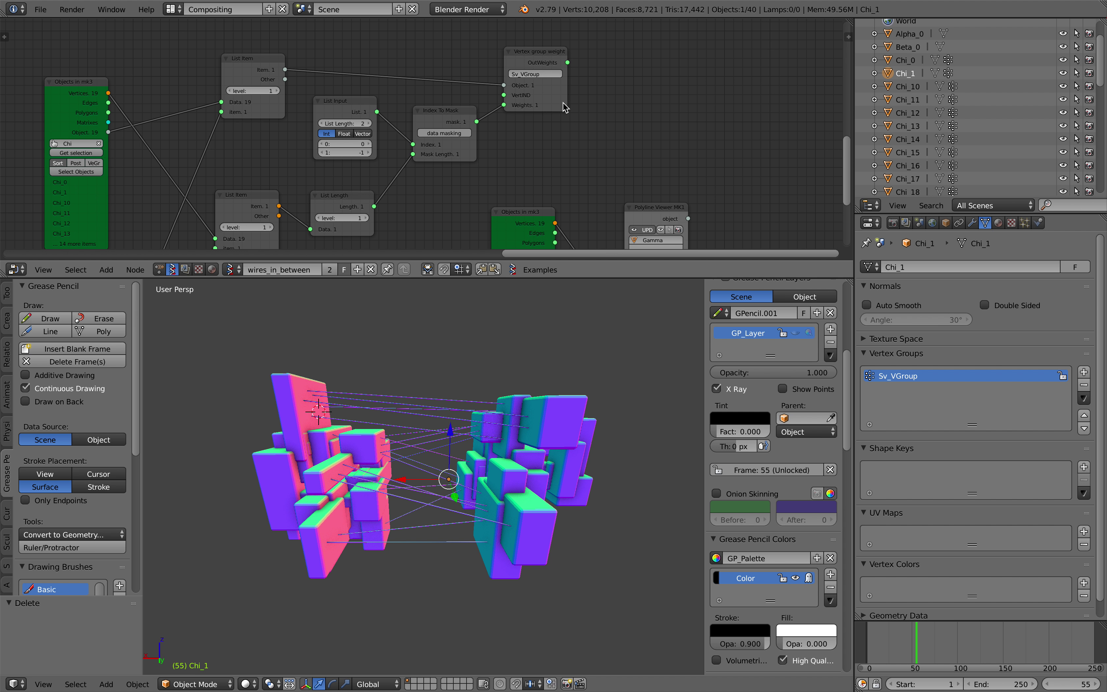
{"action": "left_click_drag", "start_coordinate": [560, 103], "coordinate": [577, 94]}
Deselect all objects in the 3D view and save the file over the existing one
{"action": "key", "text": "a"}
{"action": "key", "text": "a"}
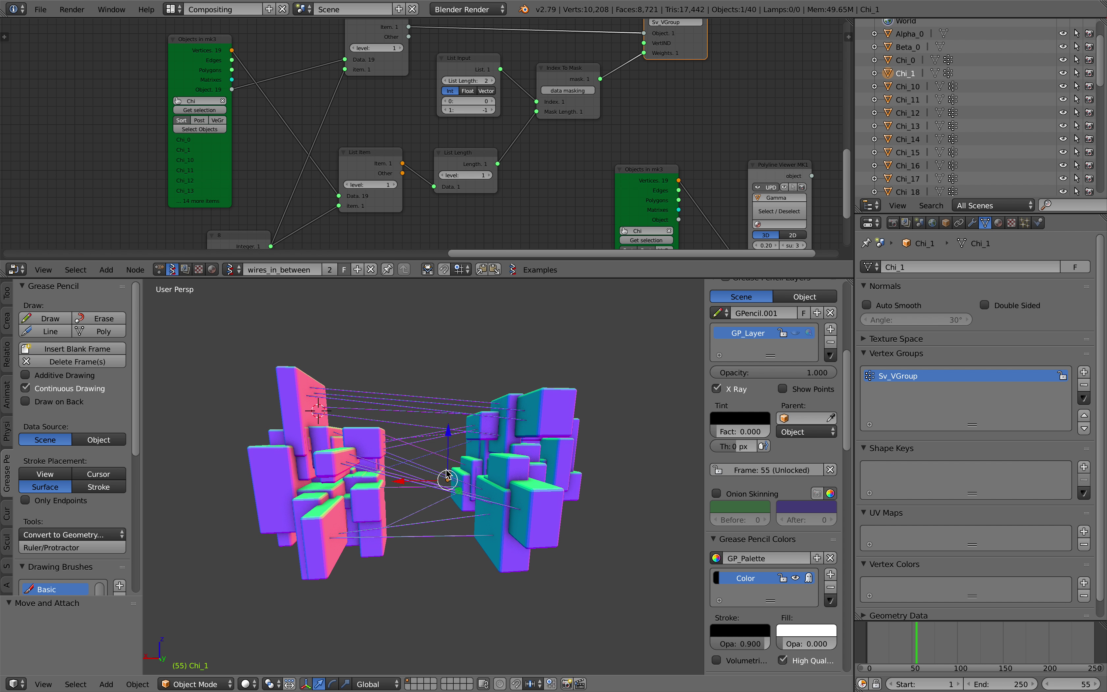
{"action": "key", "text": "a"}
{"action": "key", "text": "ctrl+s"}
{"action": "left_click", "coordinate": [440, 465]}
Select the Chi_12 wire and extend the selection to every object in the same group
{"action": "scroll", "coordinate": [430, 465], "scroll_direction": "up", "scroll_amount": 1}
{"action": "middle_click_drag", "start_coordinate": [411, 462], "coordinate": [403, 460]}
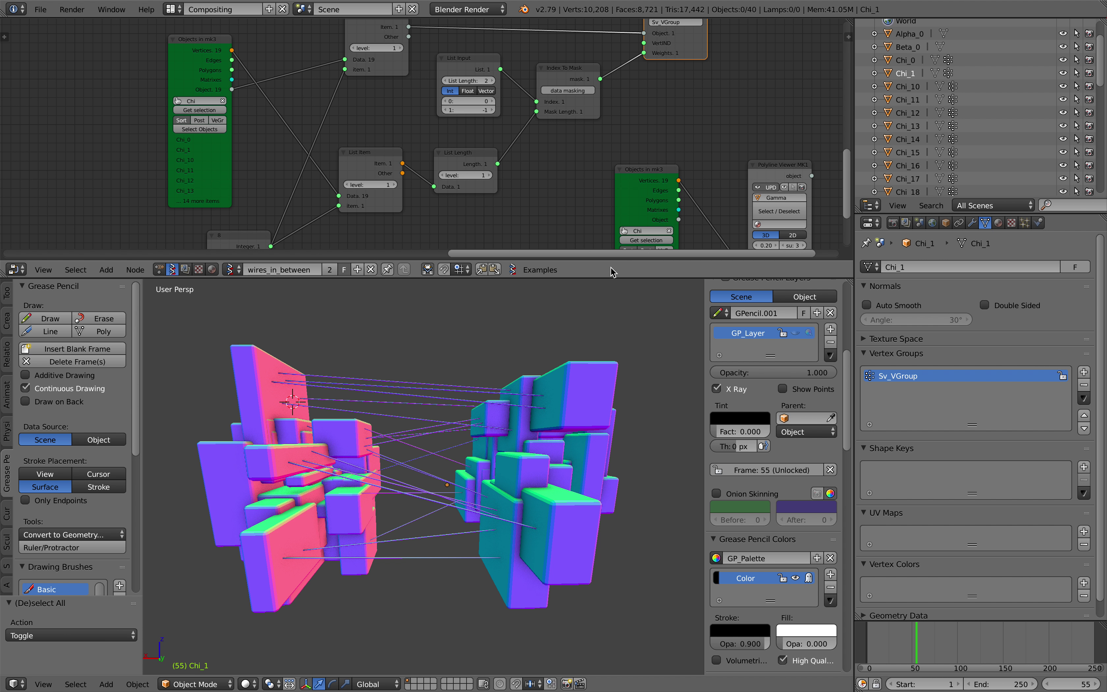
{"action": "left_click", "coordinate": [903, 113]}
{"action": "middle_click_drag", "start_coordinate": [479, 442], "coordinate": [479, 464]}
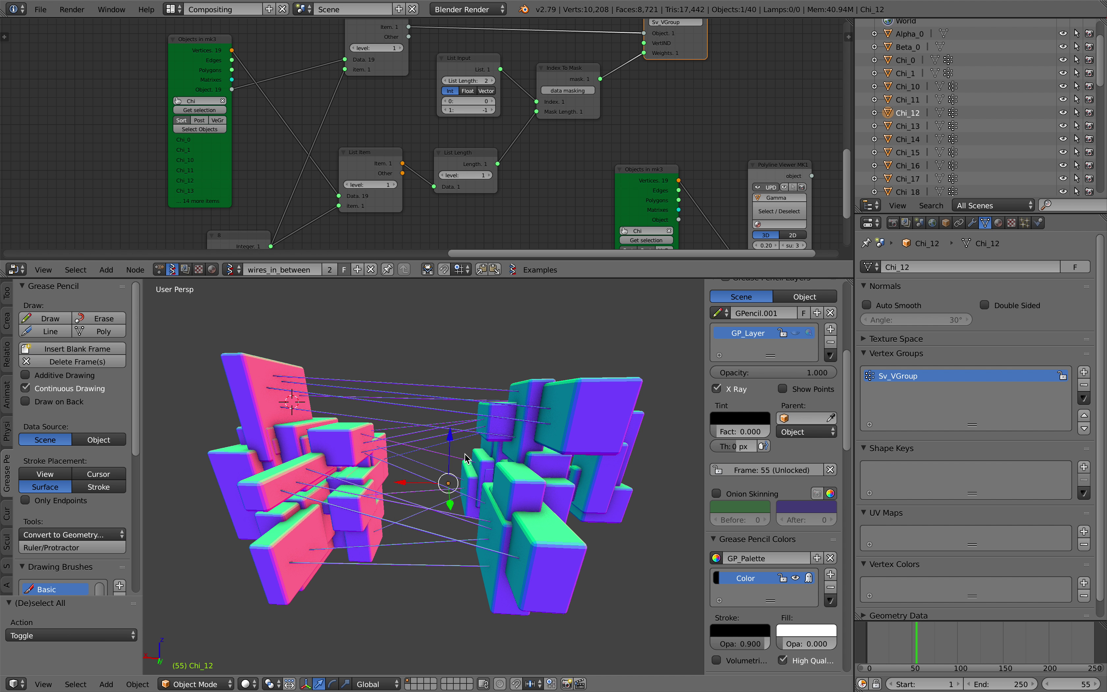
{"action": "key", "text": "shift+a"}
{"action": "middle_click_drag", "start_coordinate": [443, 392], "coordinate": [450, 379]}
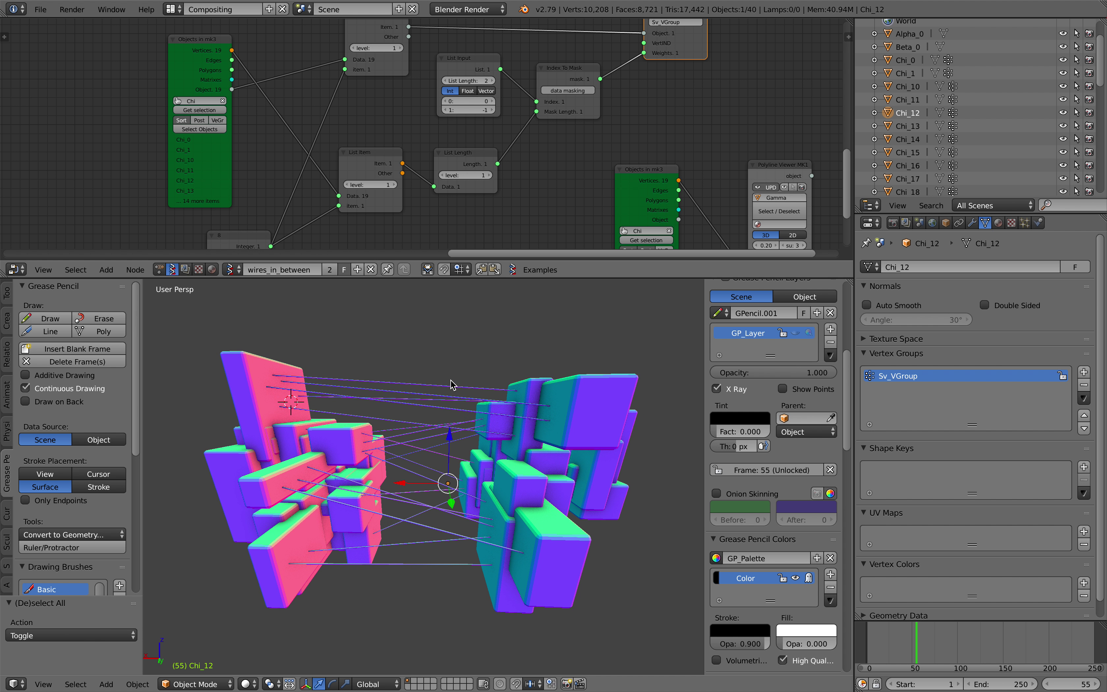
{"action": "key", "text": "shift+g"}
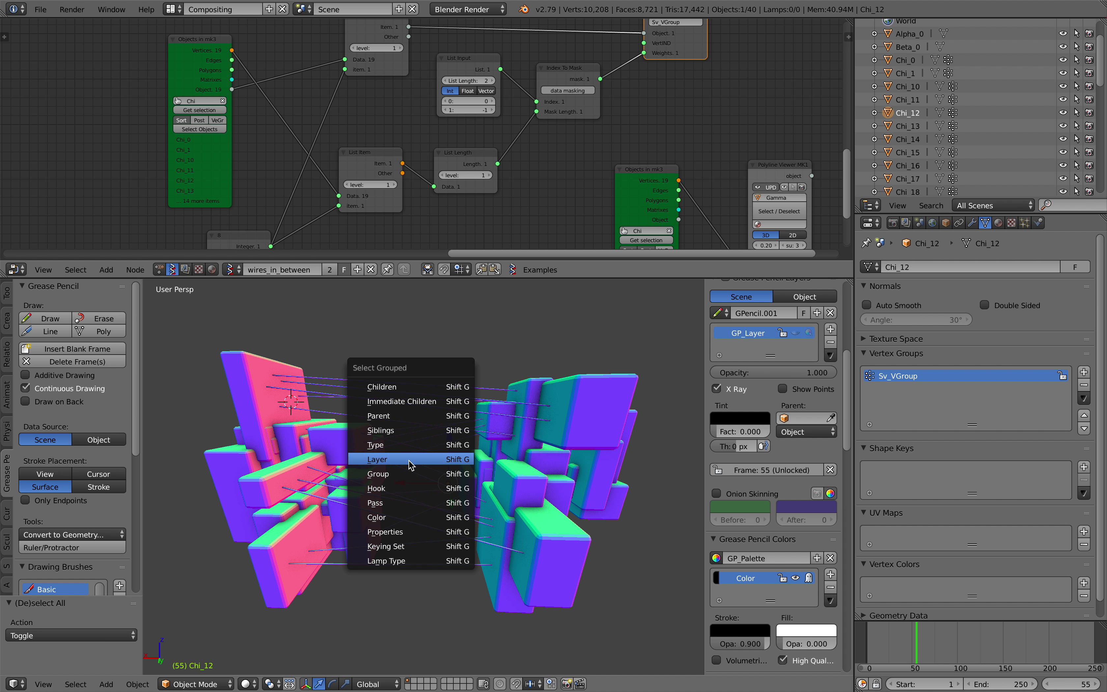
{"action": "left_click", "coordinate": [430, 473]}
Enable Cloth physics on the Chi_12 wire and turn on pinning with the Sv_VGroup vertex group
{"action": "scroll", "coordinate": [767, 558], "scroll_direction": "down", "scroll_amount": 2}
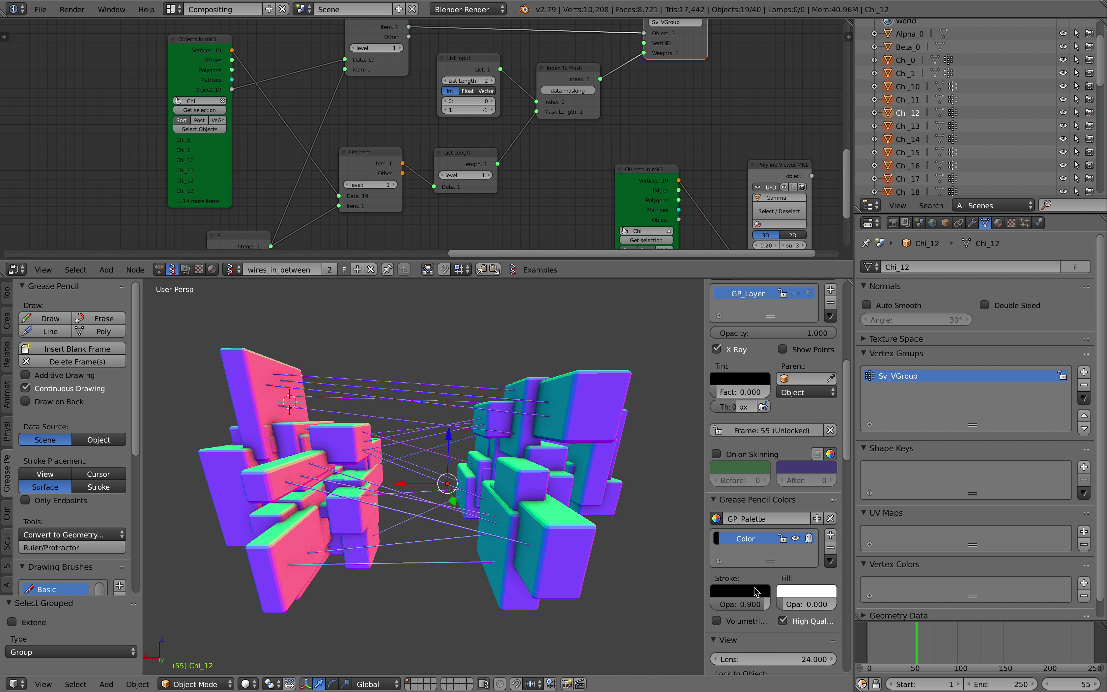
{"action": "scroll", "coordinate": [663, 618], "scroll_direction": "down", "scroll_amount": 6}
{"action": "scroll", "coordinate": [746, 602], "scroll_direction": "down", "scroll_amount": 4}
{"action": "scroll", "coordinate": [755, 589], "scroll_direction": "down", "scroll_amount": 6}
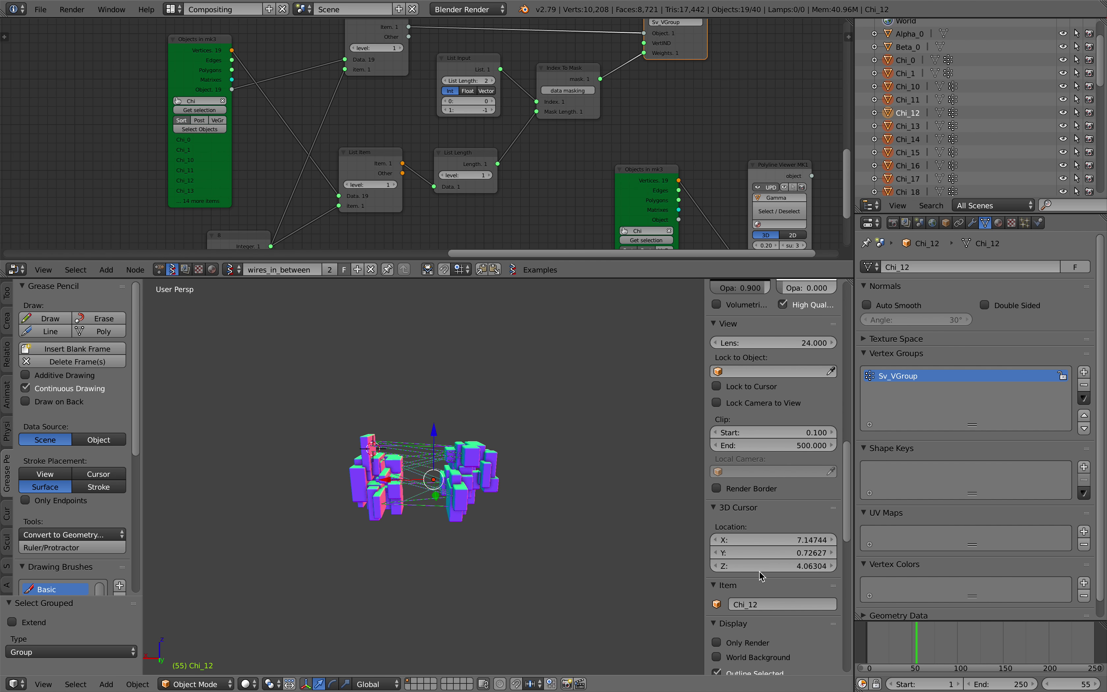
{"action": "scroll", "coordinate": [611, 523], "scroll_direction": "up", "scroll_amount": 5}
{"action": "mouse_move", "coordinate": [590, 498]}
{"action": "middle_mouse_down"}
{"action": "mouse_move", "coordinate": [591, 481]}
{"action": "mouse_move", "coordinate": [590, 492]}
{"action": "middle_mouse_up"}
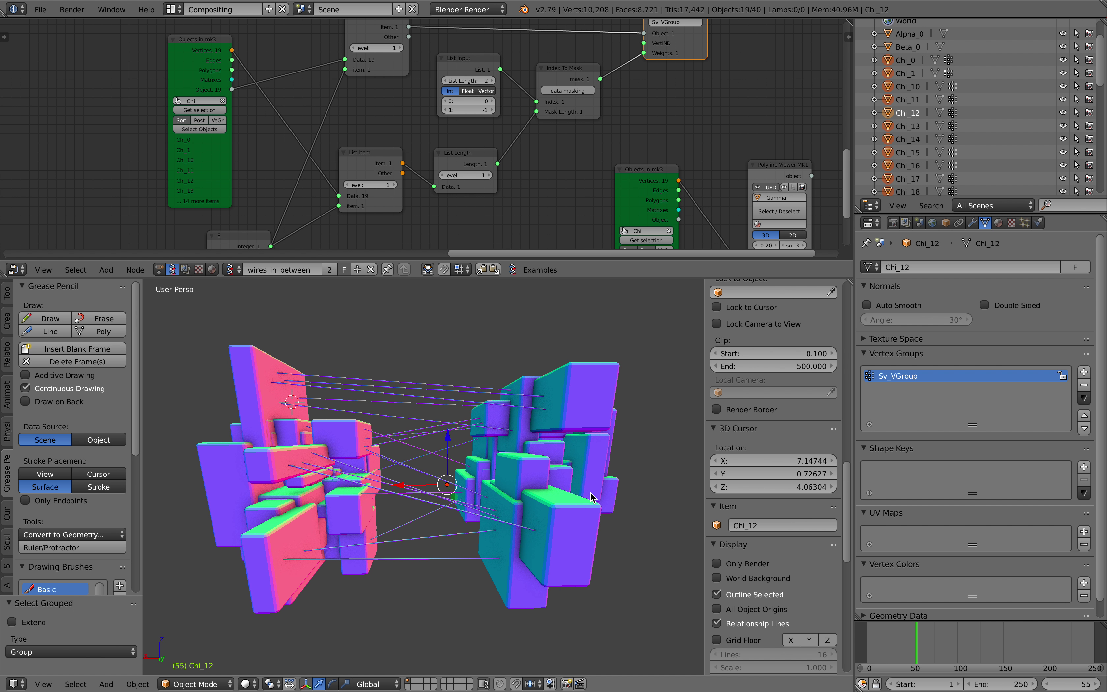
{"action": "left_click", "coordinate": [1037, 223]}
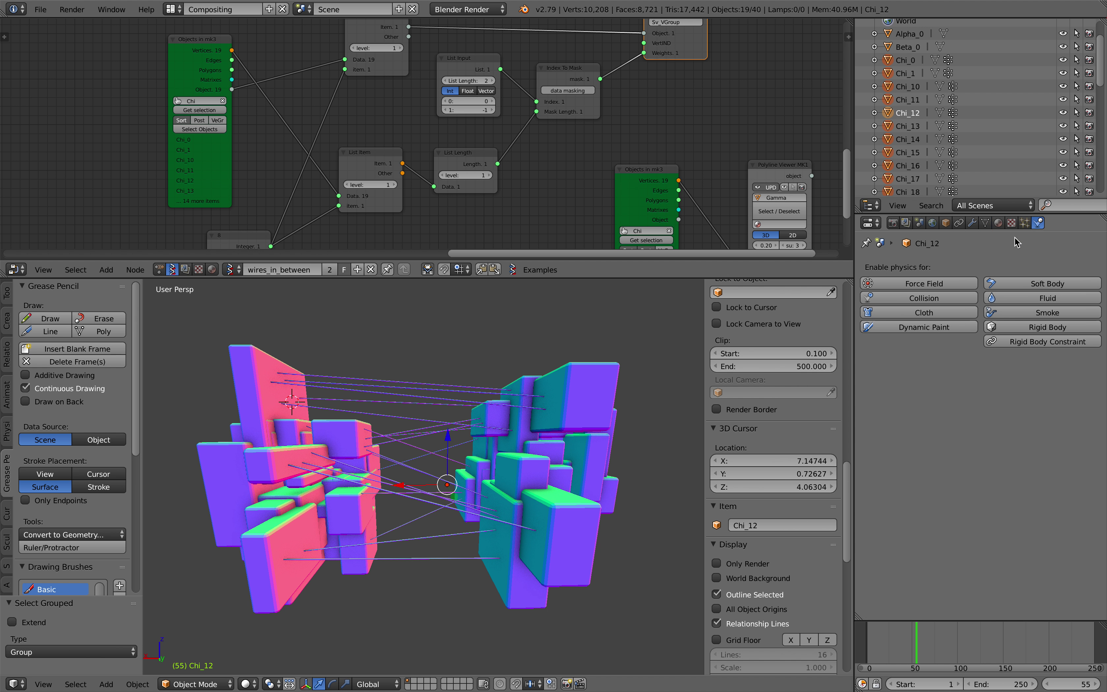
{"action": "left_click", "coordinate": [921, 319]}
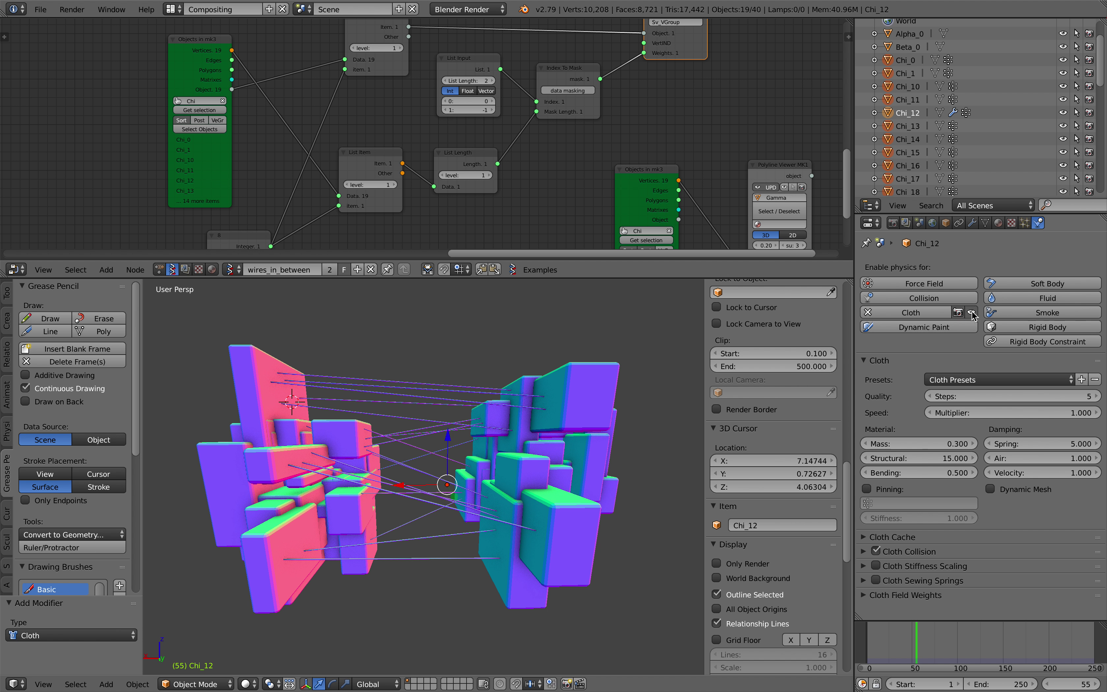
{"action": "left_click", "coordinate": [891, 491]}
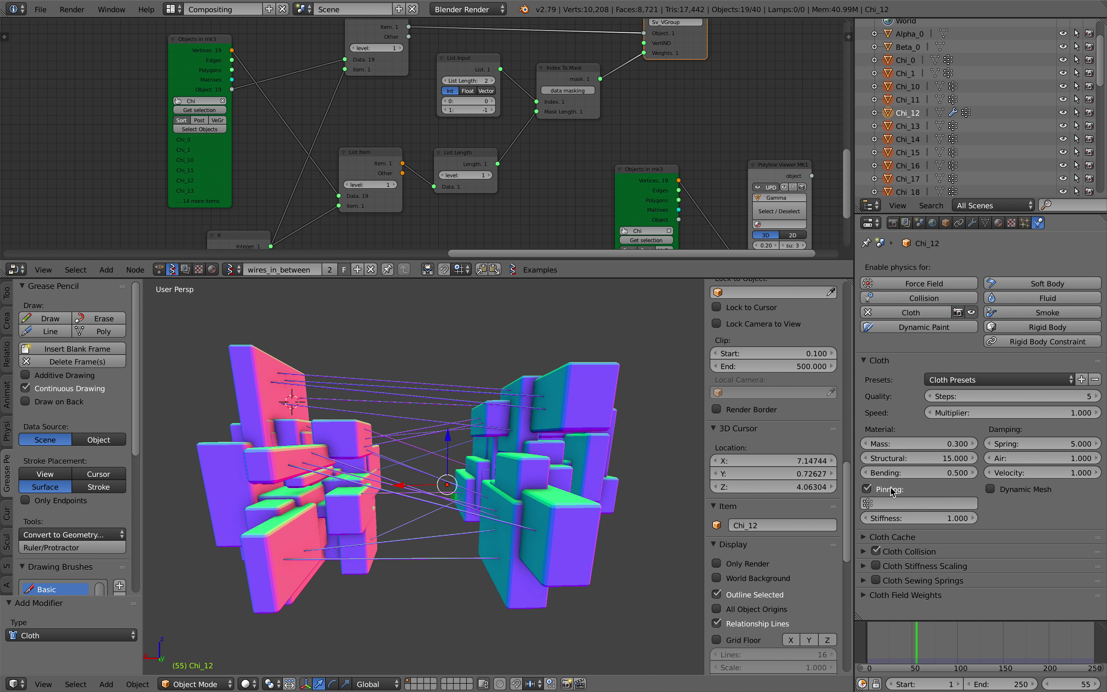
{"action": "left_click", "coordinate": [899, 503]}
{"action": "left_click", "coordinate": [906, 521]}
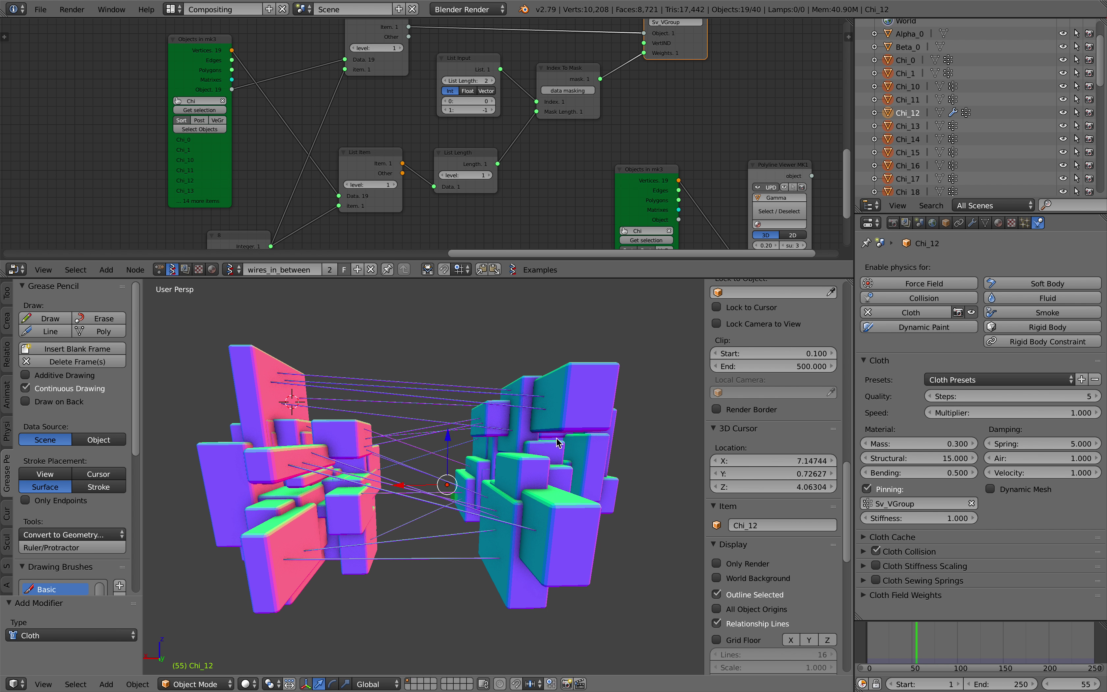
Link Chi_12's modifiers to all wires in its group and select Chi_17 to check its cloth settings
{"action": "scroll", "coordinate": [465, 179], "scroll_direction": "down", "scroll_amount": 1}
{"action": "middle_click_drag", "start_coordinate": [558, 131], "coordinate": [519, 136]}
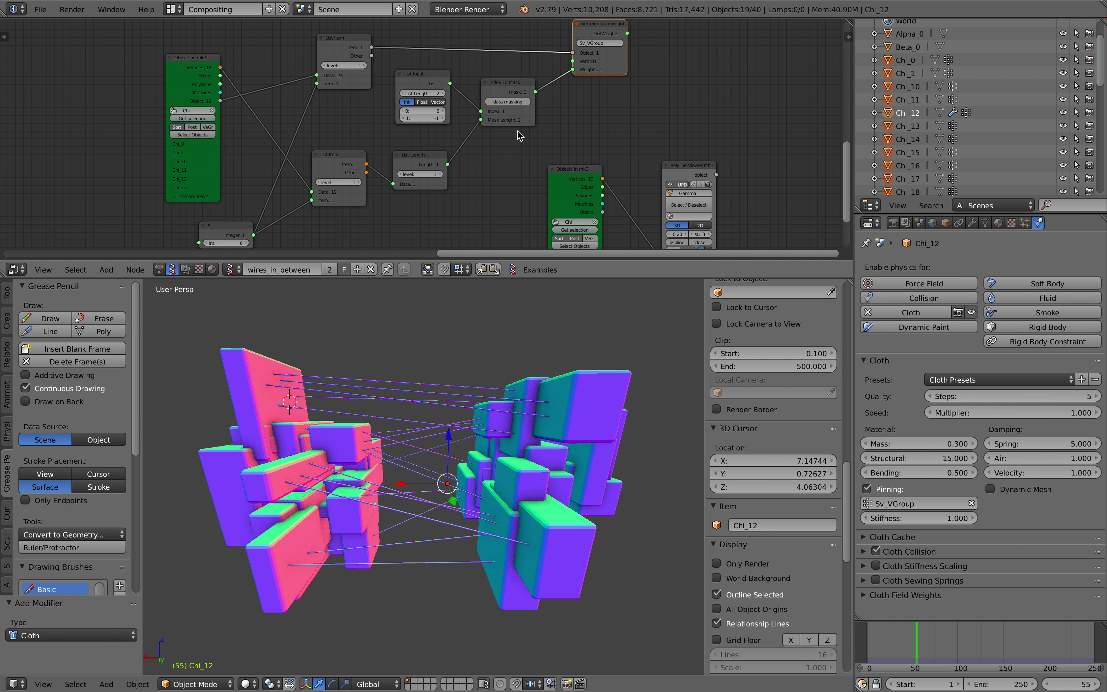
{"action": "scroll", "coordinate": [518, 135], "scroll_direction": "down", "scroll_amount": 3}
{"action": "middle_click_drag", "start_coordinate": [473, 362], "coordinate": [460, 352]}
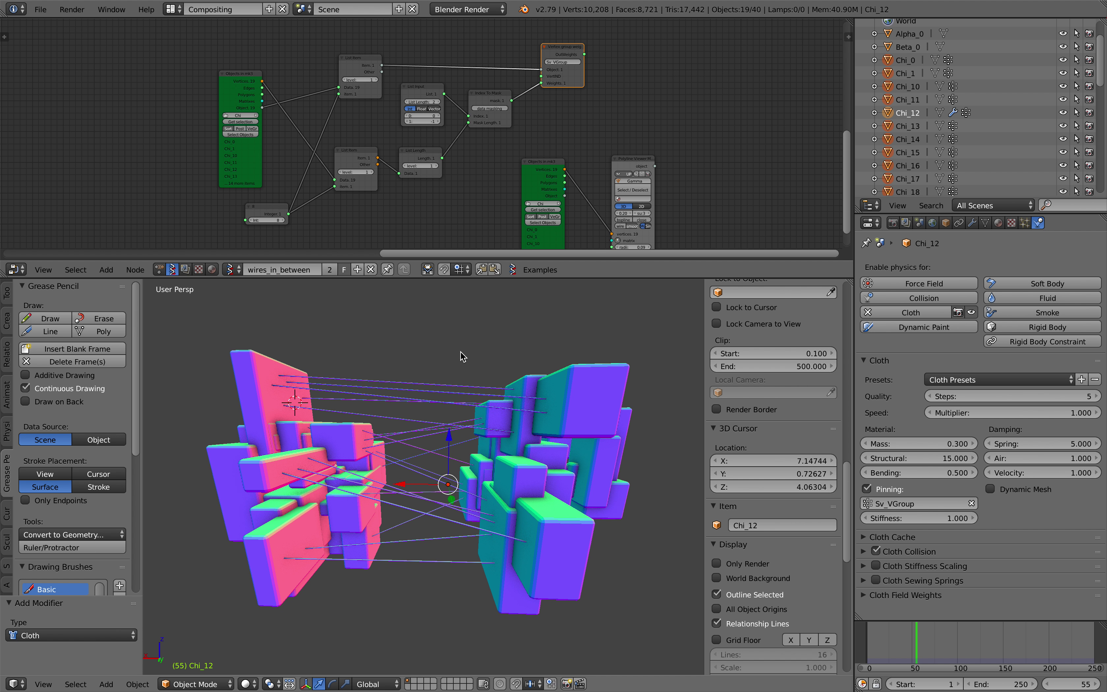
{"action": "key", "text": "shift+g"}
{"action": "left_click", "coordinate": [433, 389]}
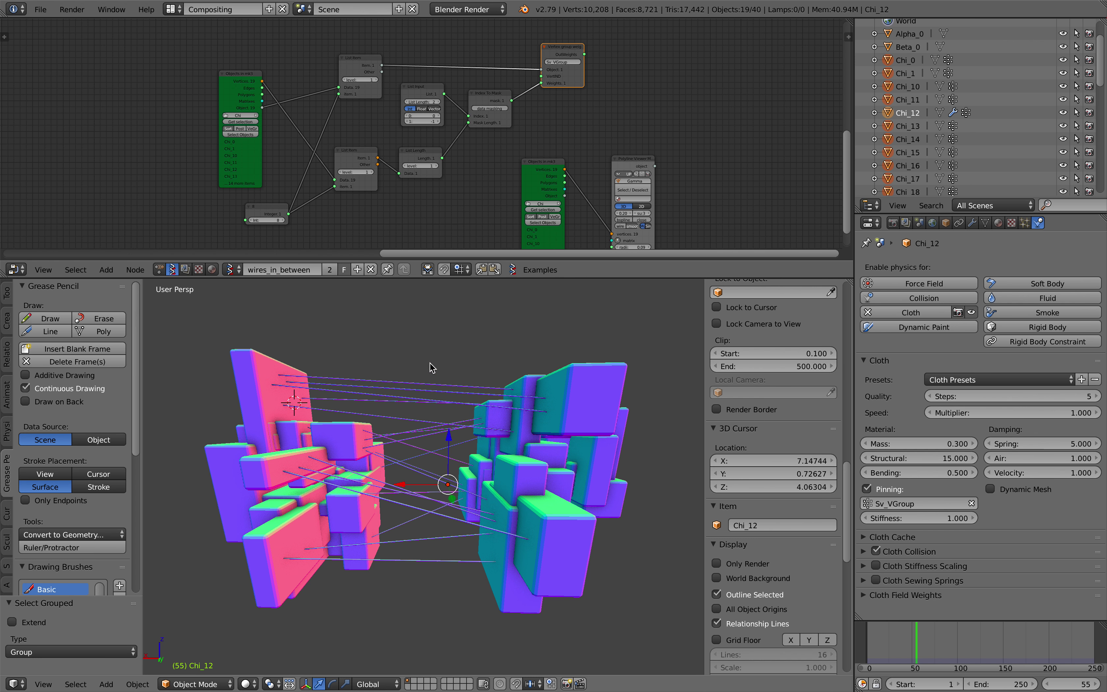
{"action": "key", "text": "ctrl+l"}
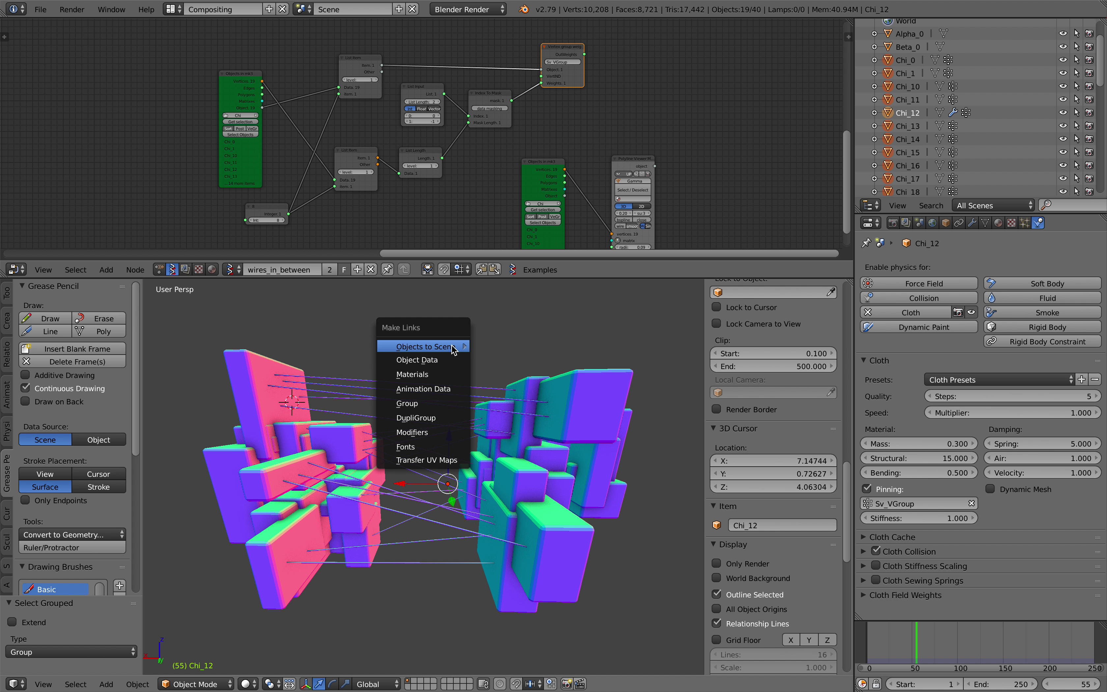
{"action": "left_click", "coordinate": [438, 433]}
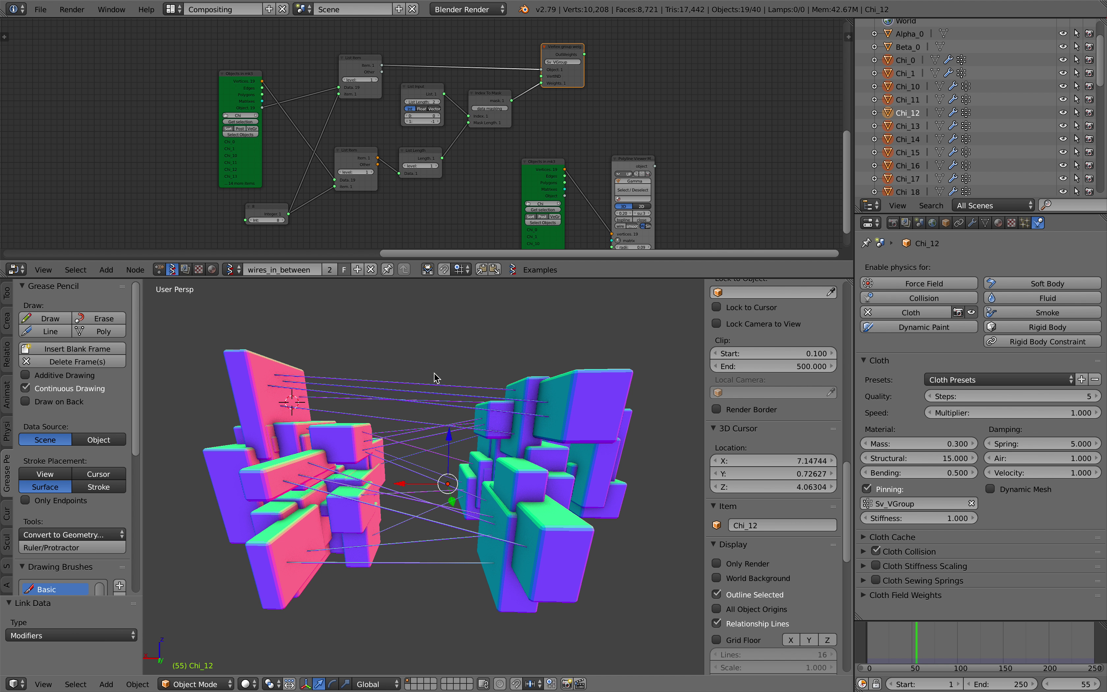
{"action": "scroll", "coordinate": [913, 160], "scroll_direction": "down", "scroll_amount": 3}
{"action": "left_click", "coordinate": [909, 139]}
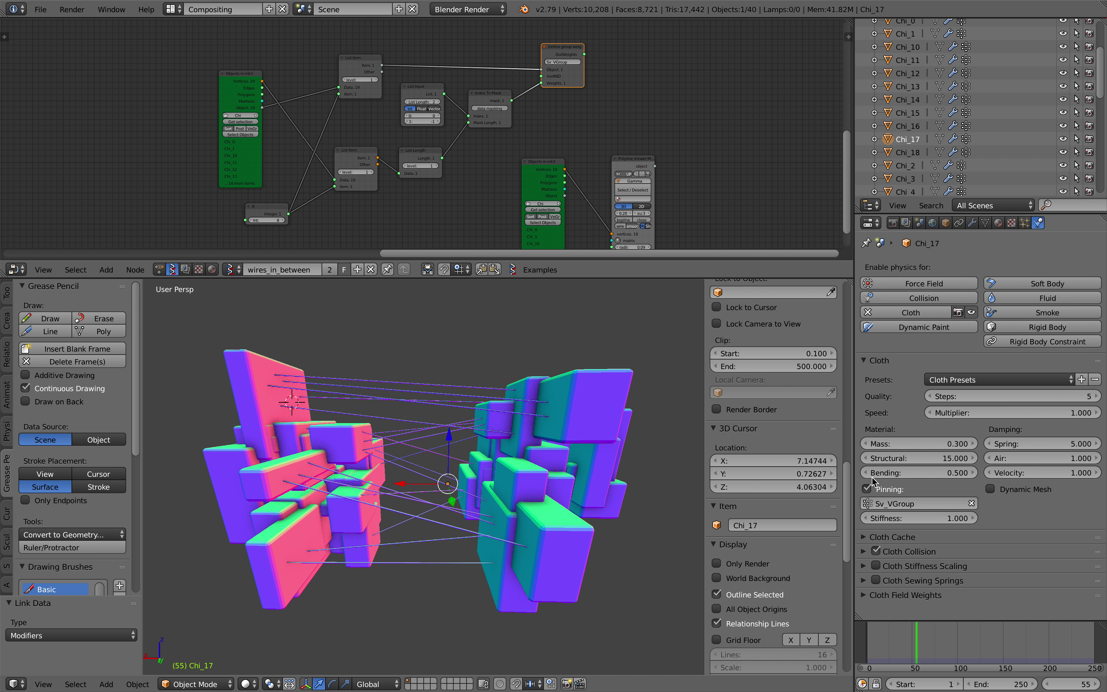
Set the integer node feeding the two List Item nodes to 20
{"action": "scroll", "coordinate": [472, 162], "scroll_direction": "down", "scroll_amount": 2}
{"action": "mouse_move", "coordinate": [472, 163]}
{"action": "middle_mouse_down"}
{"action": "mouse_move", "coordinate": [494, 107]}
{"action": "mouse_move", "coordinate": [469, 167]}
{"action": "middle_mouse_up"}
{"action": "scroll", "coordinate": [492, 142], "scroll_direction": "up", "scroll_amount": 4}
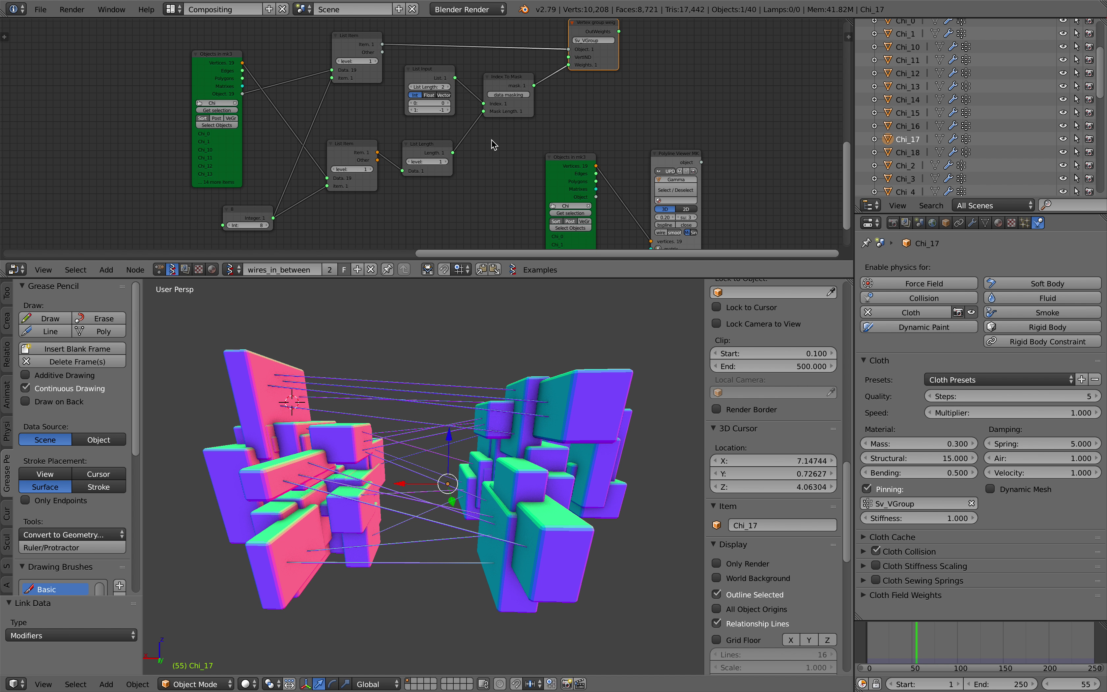
{"action": "scroll", "coordinate": [493, 145], "scroll_direction": "down", "scroll_amount": 2}
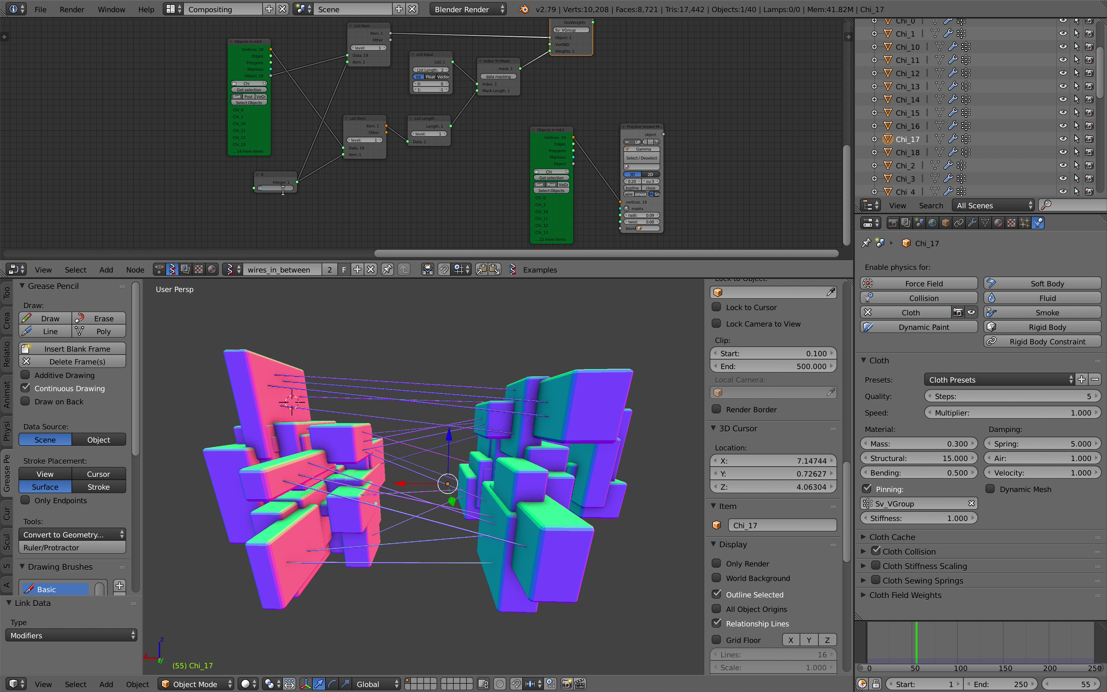
{"action": "type", "text": "20"}
{"action": "key", "text": "Return"}
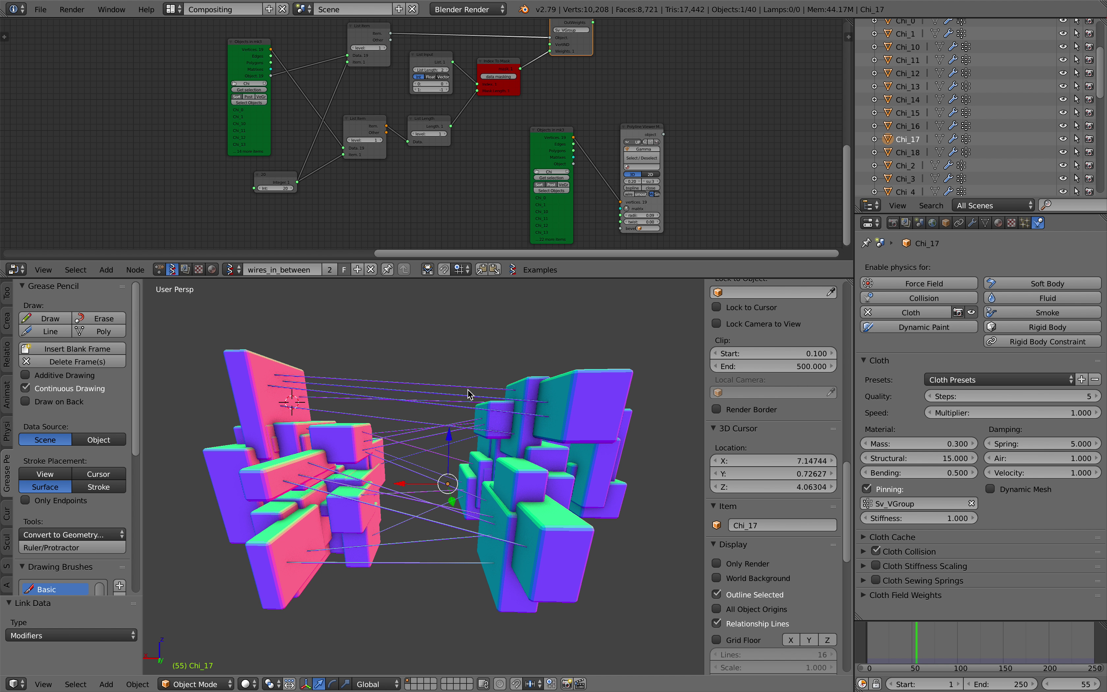
Play the animation to simulate the cloth wires, hide the 3D view's tool shelf, and stop playback around frame 114
{"action": "scroll", "coordinate": [1036, 686], "scroll_direction": "down", "scroll_amount": 5}
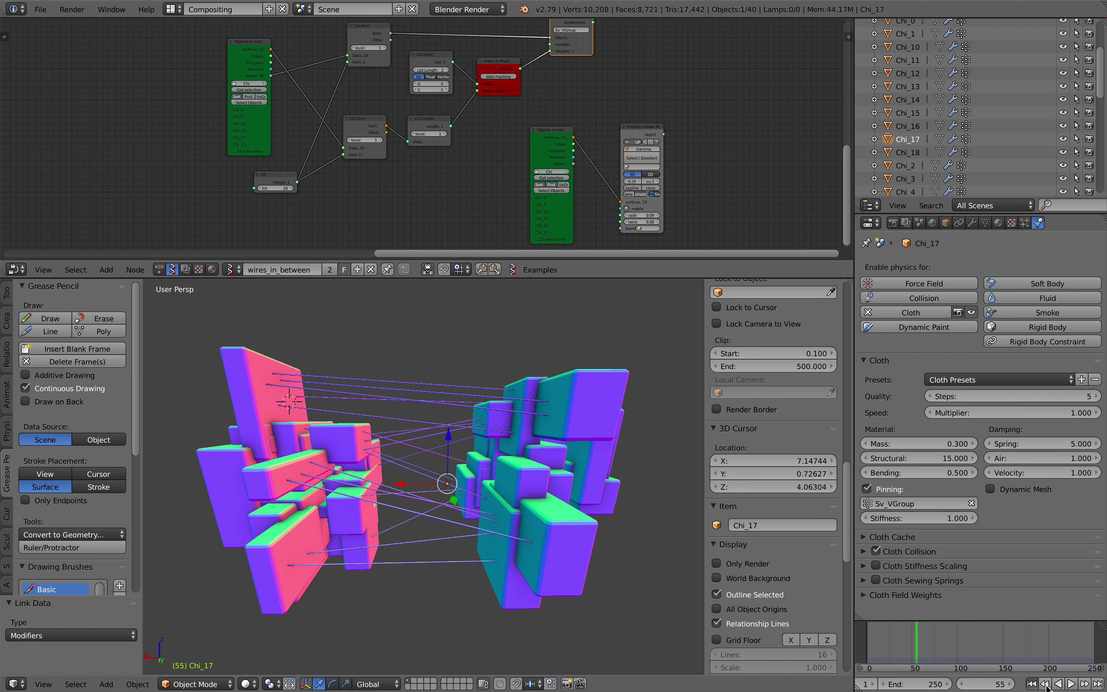
{"action": "left_click", "coordinate": [1071, 683]}
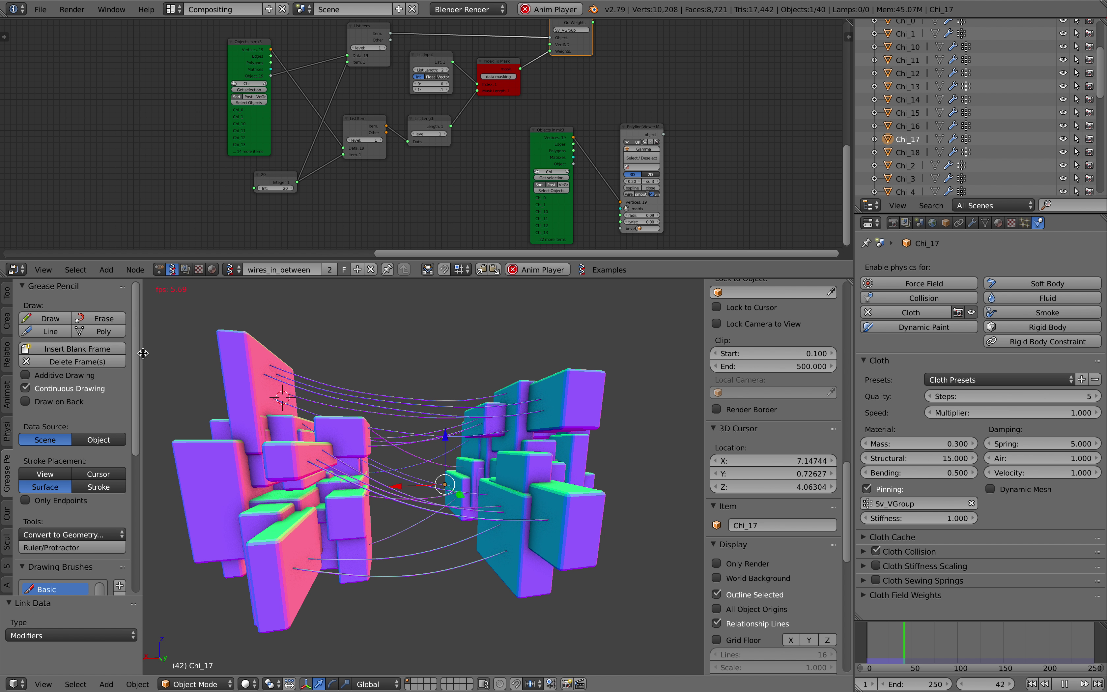
{"action": "left_click_drag", "start_coordinate": [143, 353], "coordinate": [4, 365]}
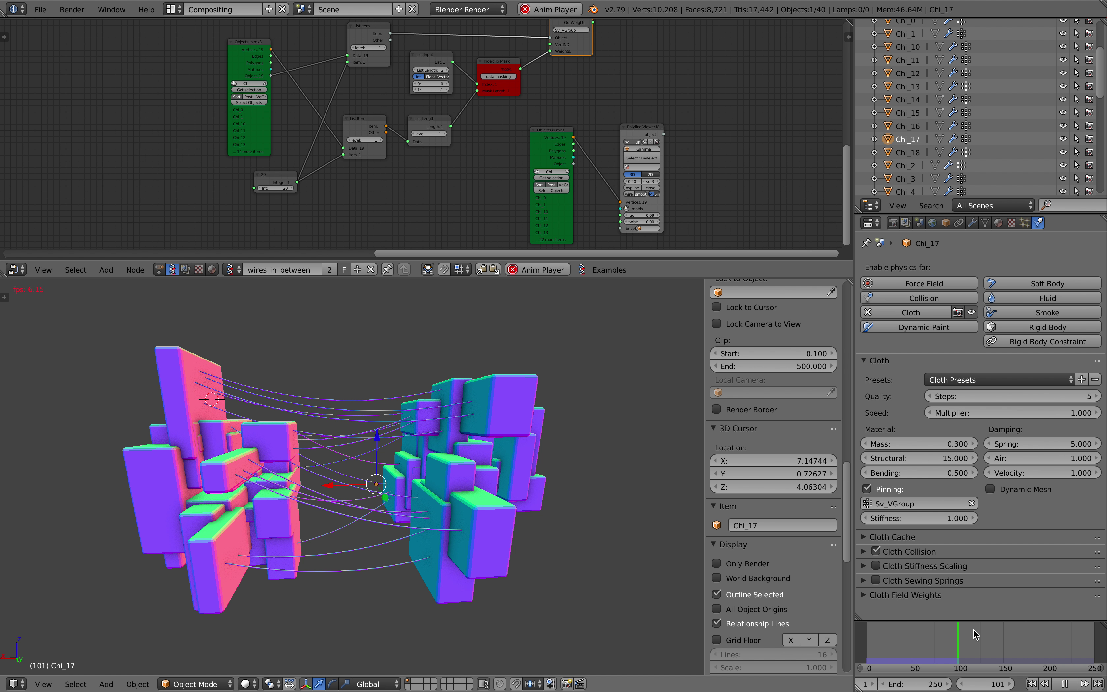
{"action": "left_click", "coordinate": [1072, 686]}
Examine the simulated wires between the two block clusters from several angles and distances
{"action": "scroll", "coordinate": [264, 464], "scroll_direction": "up", "scroll_amount": 2}
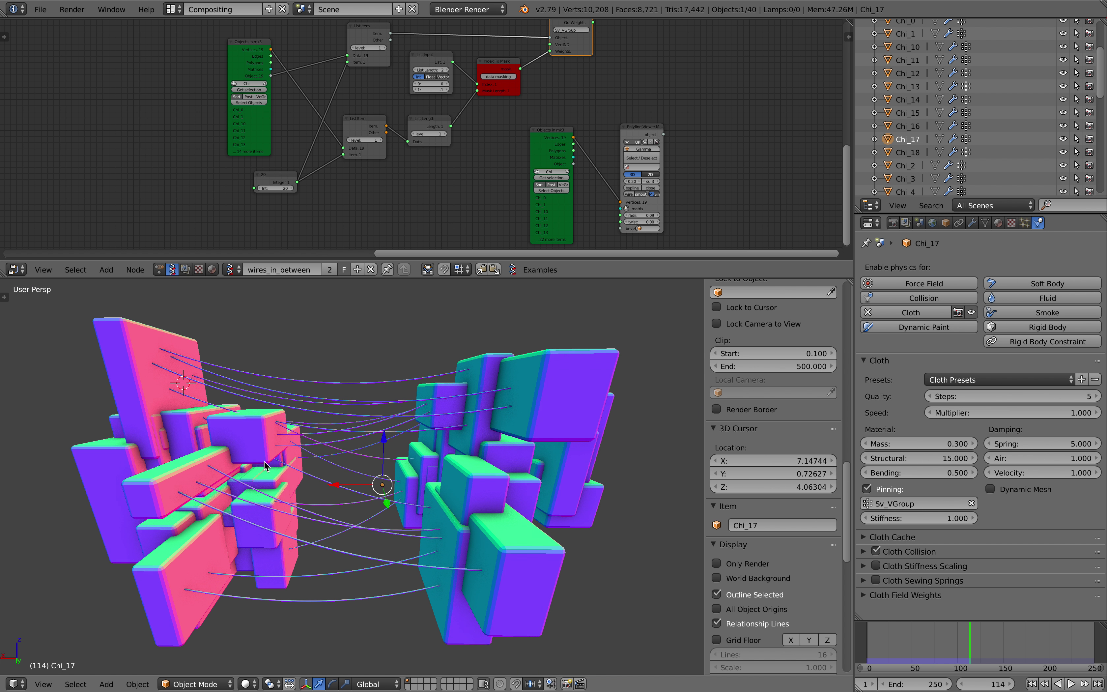
{"action": "middle_click_drag", "start_coordinate": [264, 464], "coordinate": [275, 422]}
{"action": "middle_click_drag", "start_coordinate": [300, 465], "coordinate": [374, 472]}
{"action": "middle_click_drag", "start_coordinate": [210, 434], "coordinate": [213, 441]}
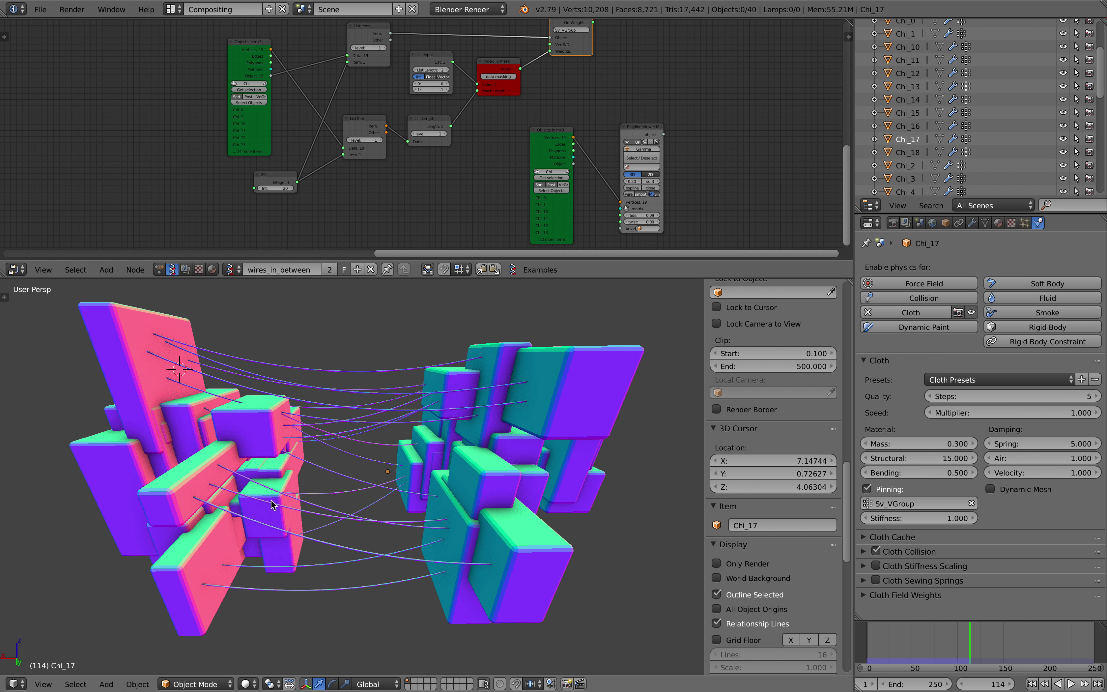
{"action": "middle_click_drag", "start_coordinate": [417, 461], "coordinate": [437, 473]}
{"action": "scroll", "coordinate": [412, 463], "scroll_direction": "down", "scroll_amount": 1}
{"action": "scroll", "coordinate": [437, 473], "scroll_direction": "up", "scroll_amount": 1}
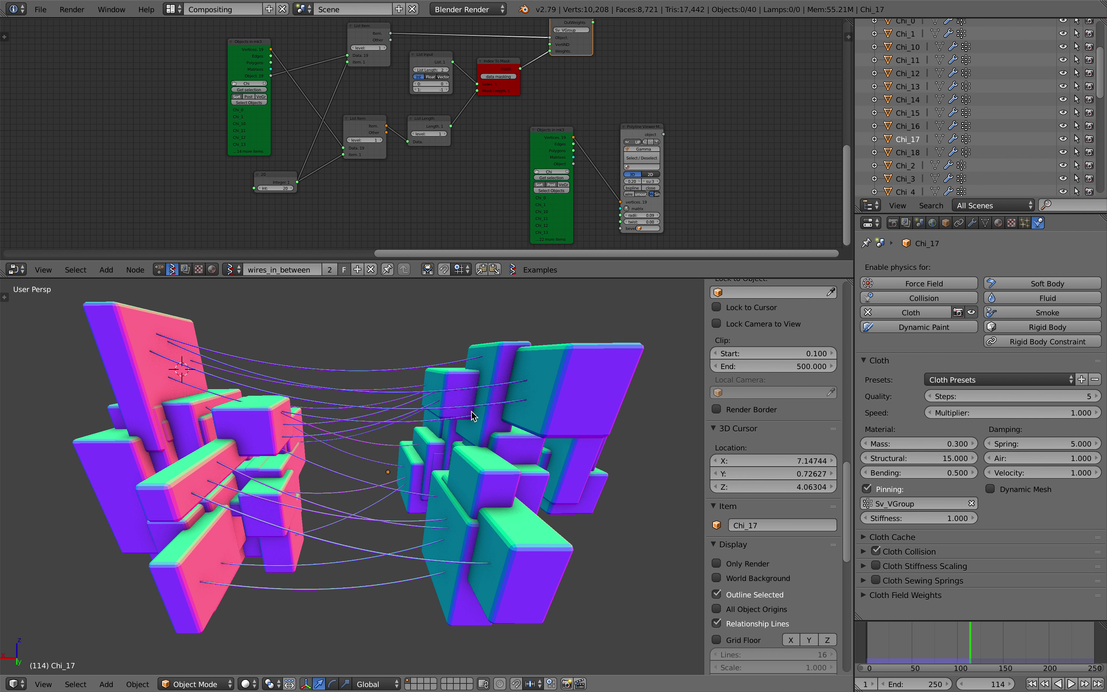
{"action": "middle_click_drag", "start_coordinate": [383, 421], "coordinate": [361, 455]}
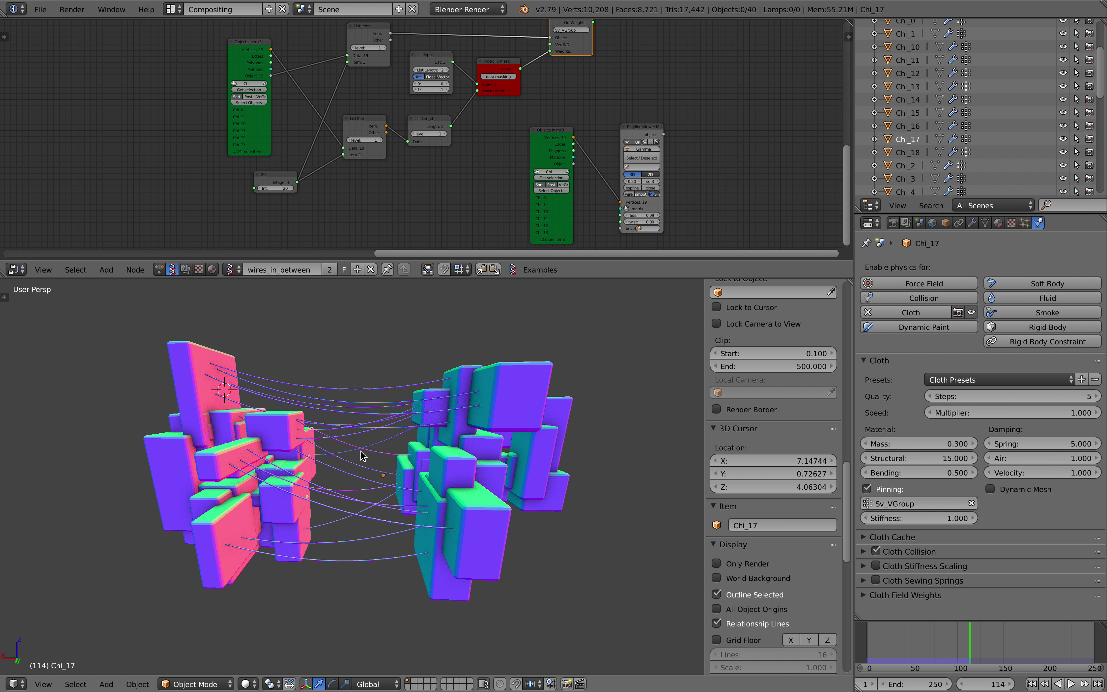
{"action": "scroll", "coordinate": [368, 453], "scroll_direction": "up", "scroll_amount": 3}
Find the Gamma curve objects in the outliner and select Gamma.0009
{"action": "scroll", "coordinate": [378, 185], "scroll_direction": "up", "scroll_amount": 3}
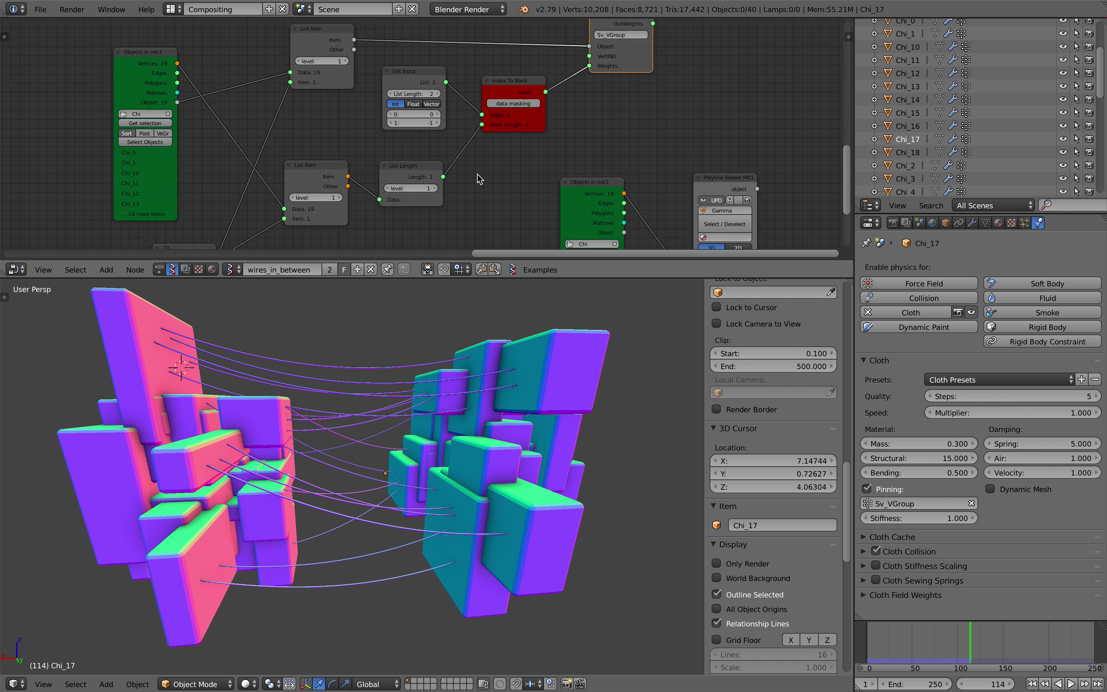
{"action": "scroll", "coordinate": [478, 178], "scroll_direction": "up", "scroll_amount": 1}
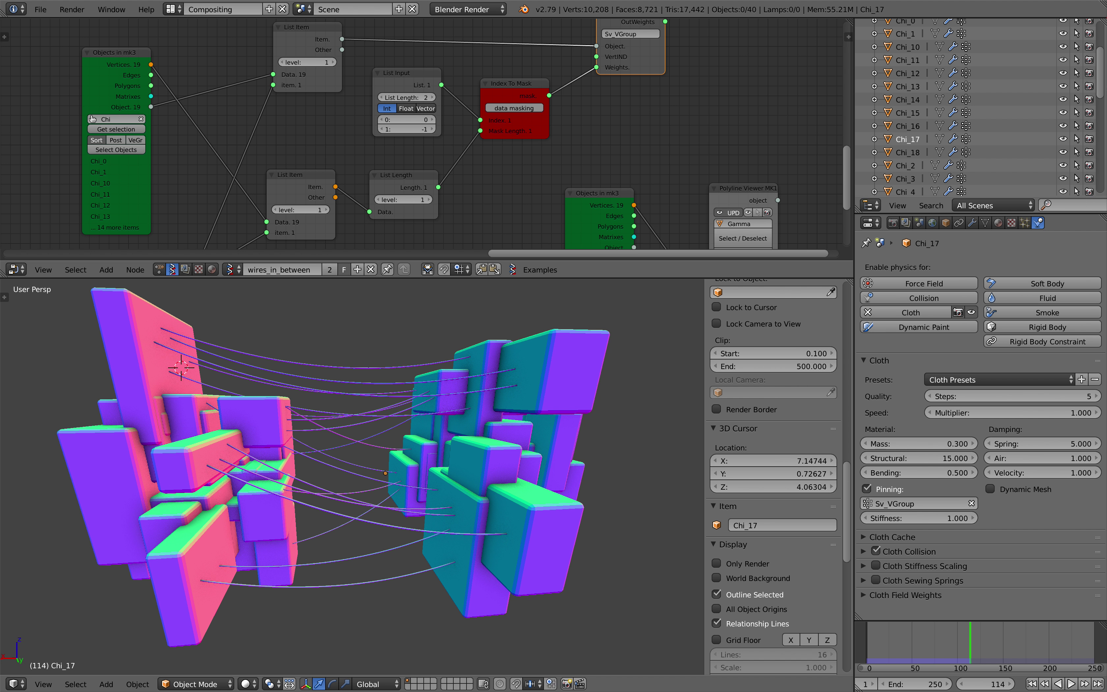
{"action": "scroll", "coordinate": [958, 117], "scroll_direction": "down", "scroll_amount": 4}
{"action": "scroll", "coordinate": [910, 88], "scroll_direction": "up", "scroll_amount": 7}
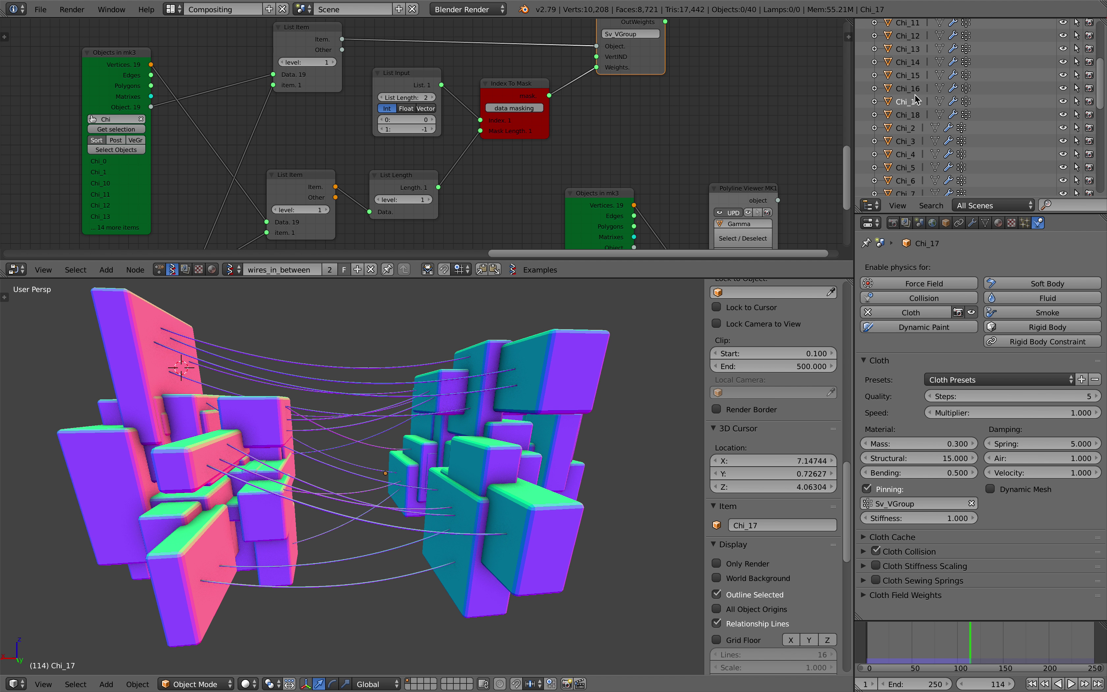
{"action": "scroll", "coordinate": [912, 114], "scroll_direction": "down", "scroll_amount": 3}
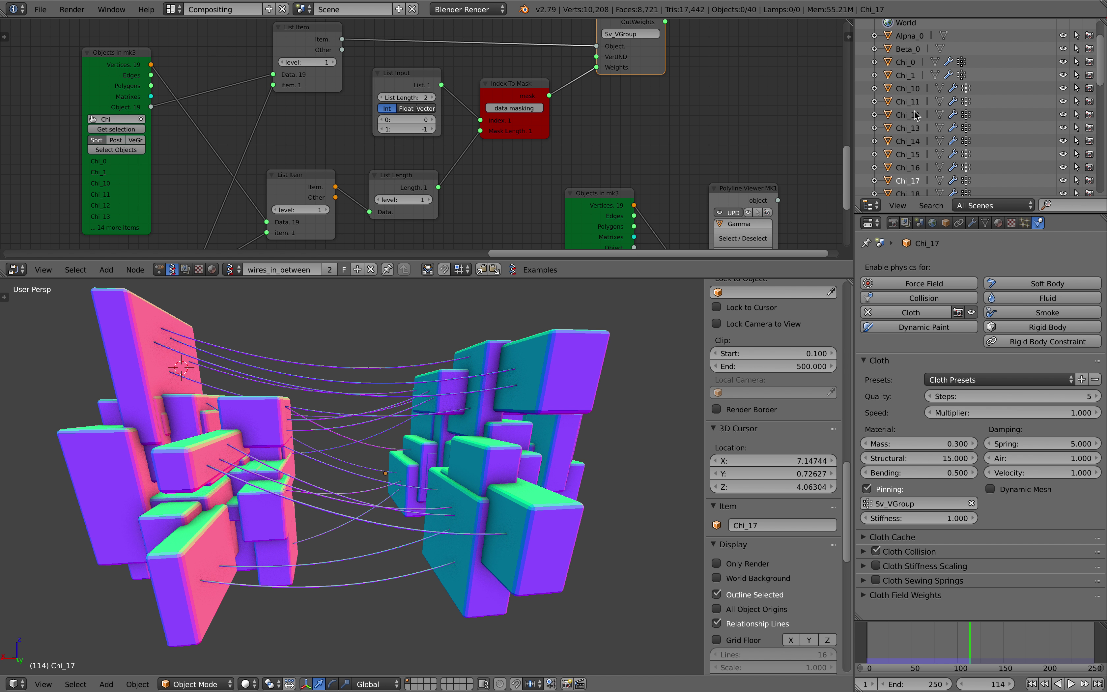
{"action": "left_click_drag", "start_coordinate": [1103, 68], "coordinate": [1097, 153]}
{"action": "left_click", "coordinate": [919, 103]}
Reposition the second Chi Objects in node and the Polyline Viewer node connected to it
{"action": "middle_click_drag", "start_coordinate": [567, 175], "coordinate": [488, 64]}
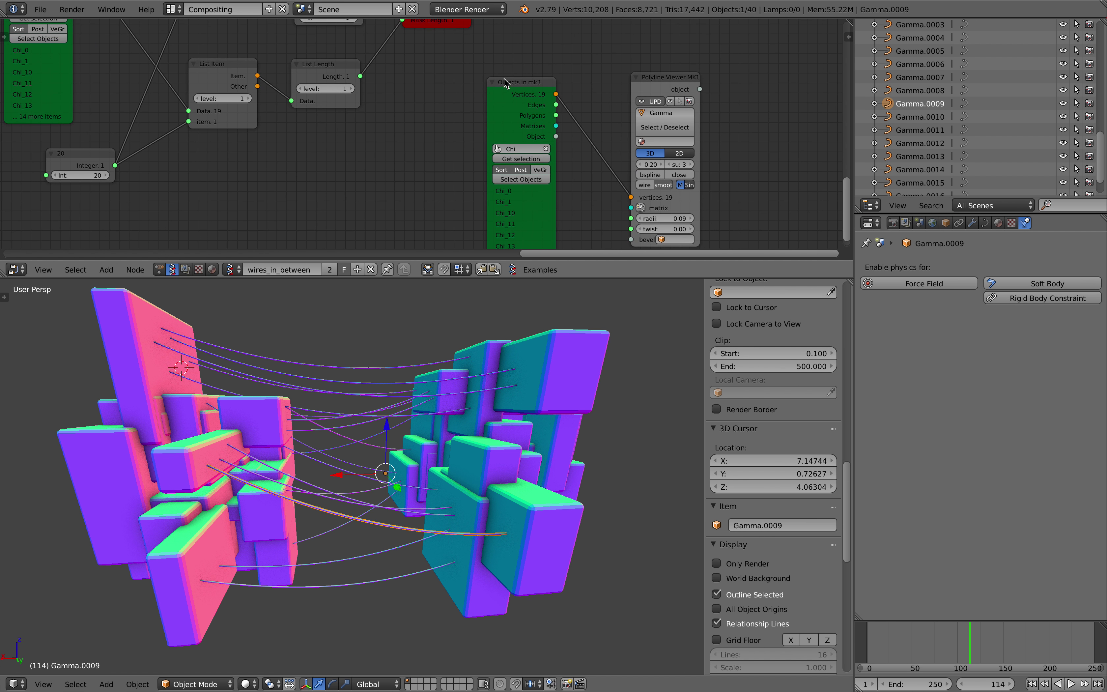
{"action": "scroll", "coordinate": [504, 79], "scroll_direction": "up", "scroll_amount": 2}
{"action": "left_click_drag", "start_coordinate": [524, 83], "coordinate": [530, 61]}
{"action": "middle_click_drag", "start_coordinate": [651, 93], "coordinate": [567, 104]}
{"action": "left_click_drag", "start_coordinate": [603, 93], "coordinate": [620, 62]}
{"action": "left_click", "coordinate": [622, 66]}
{"action": "middle_click_drag", "start_coordinate": [622, 66], "coordinate": [628, 39]}
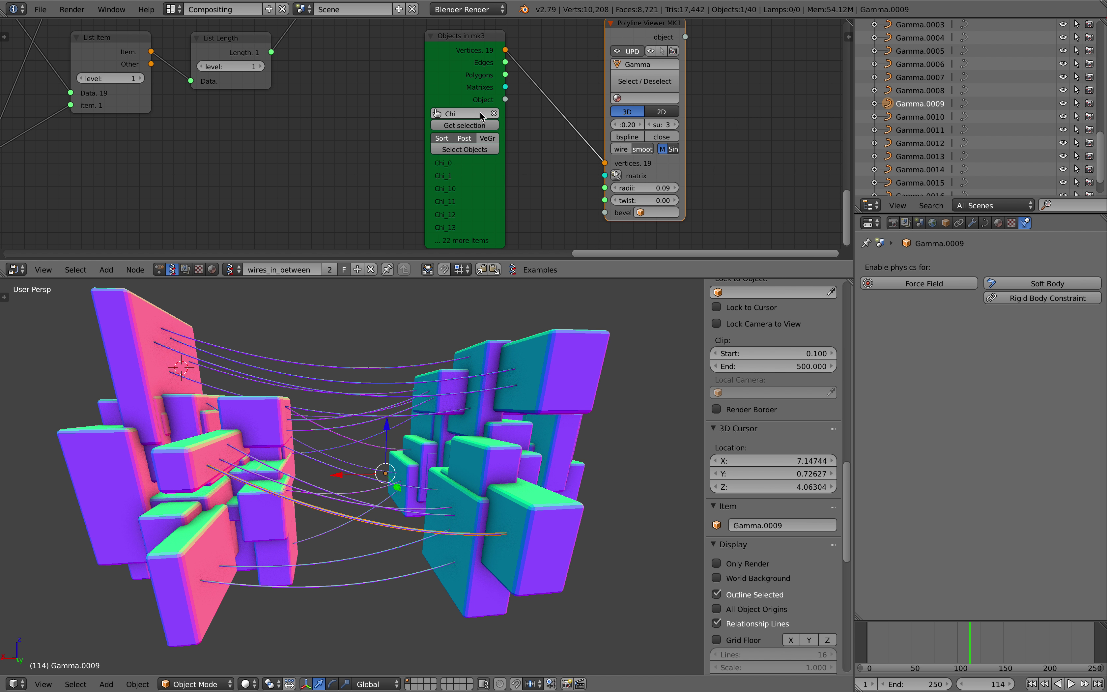
Review the full wires_in_between node tree, from the wire nodes back to the Alpha and Beta cluster branches
{"action": "scroll", "coordinate": [459, 120], "scroll_direction": "down", "scroll_amount": 5}
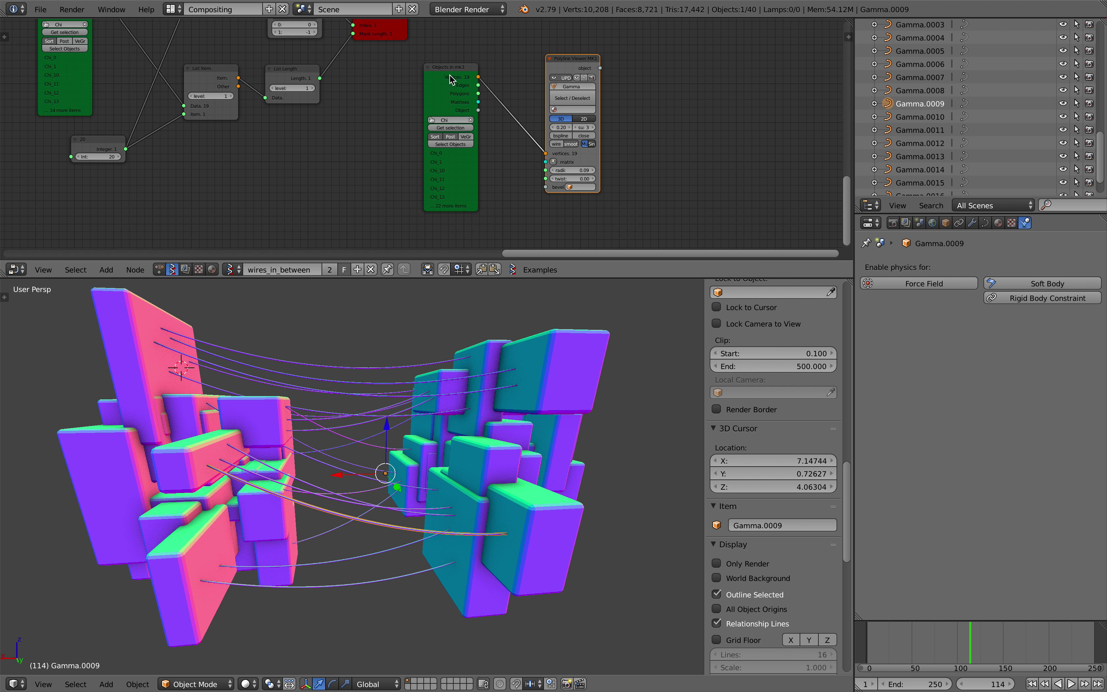
{"action": "middle_click_drag", "start_coordinate": [455, 59], "coordinate": [658, 229]}
{"action": "middle_click_drag", "start_coordinate": [643, 51], "coordinate": [524, 130]}
{"action": "scroll", "coordinate": [524, 131], "scroll_direction": "down", "scroll_amount": 4}
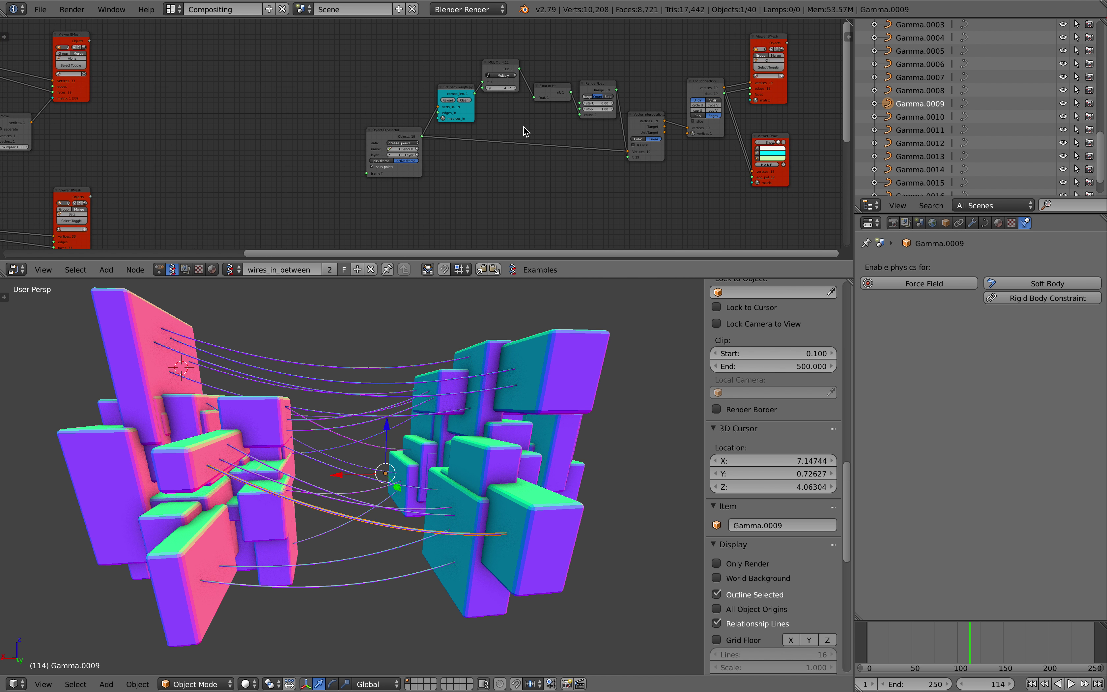
{"action": "middle_click_drag", "start_coordinate": [633, 89], "coordinate": [592, 76]}
{"action": "middle_click_drag", "start_coordinate": [509, 91], "coordinate": [519, 66]}
{"action": "middle_click_drag", "start_coordinate": [251, 167], "coordinate": [391, 75]}
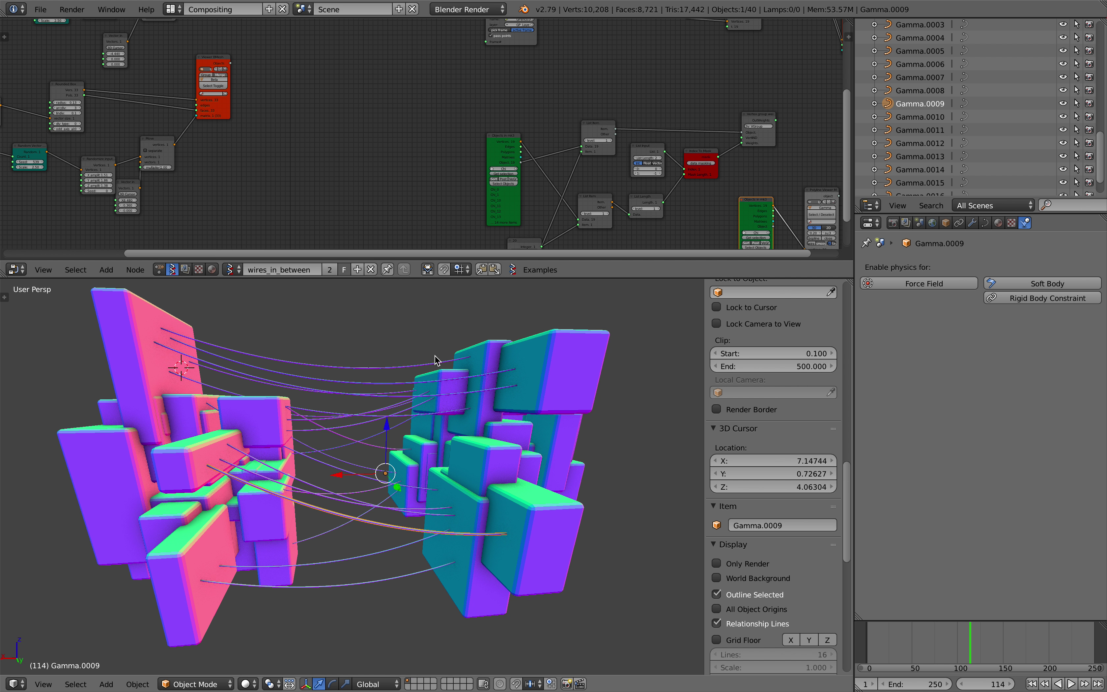
{"action": "mouse_move", "coordinate": [434, 360]}
{"action": "middle_mouse_down"}
{"action": "mouse_move", "coordinate": [442, 368]}
{"action": "mouse_move", "coordinate": [432, 368]}
{"action": "middle_mouse_up"}
{"action": "middle_click_drag", "start_coordinate": [276, 378], "coordinate": [212, 382]}
{"action": "scroll", "coordinate": [182, 374], "scroll_direction": "down", "scroll_amount": 2}
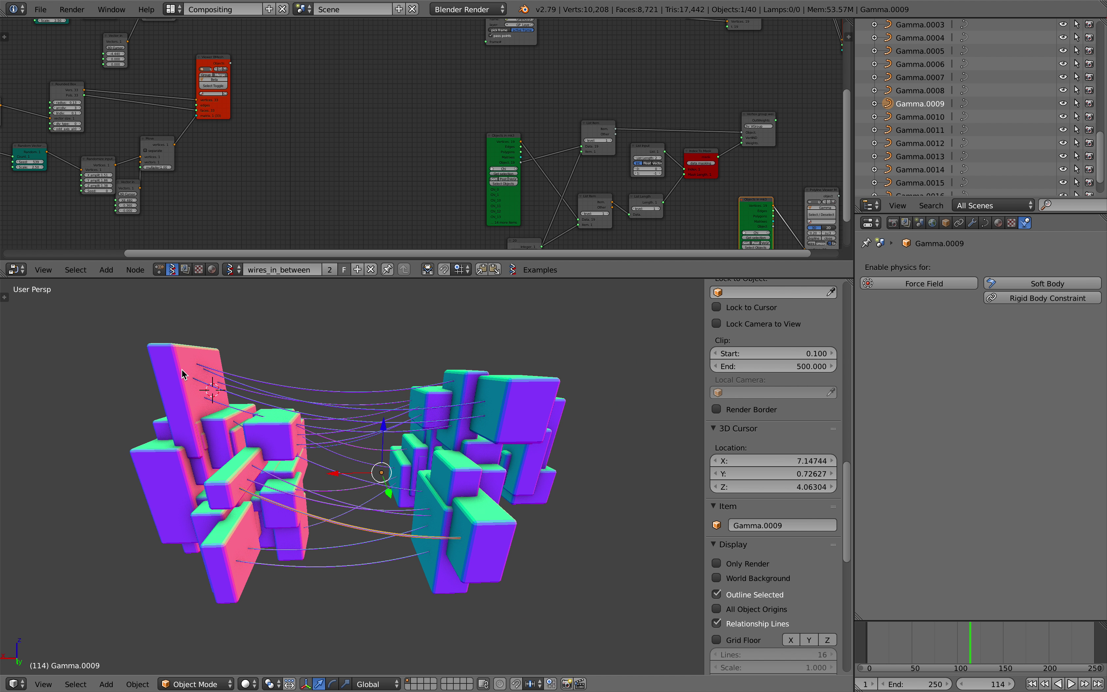
{"action": "scroll", "coordinate": [349, 156], "scroll_direction": "down", "scroll_amount": 1}
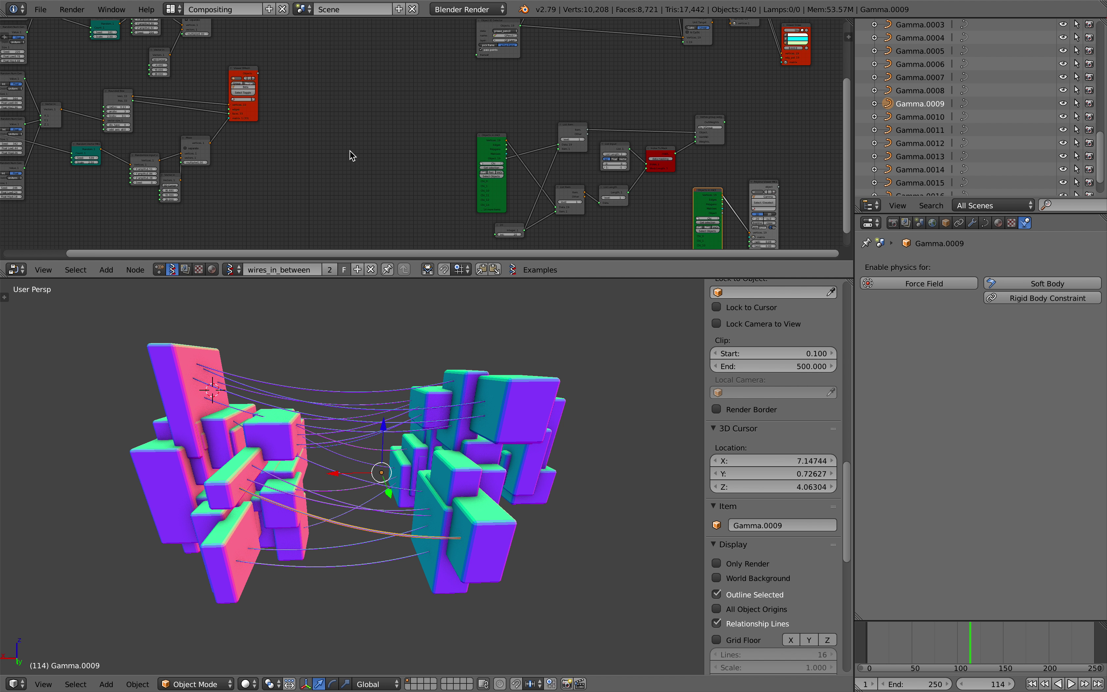
{"action": "middle_click_drag", "start_coordinate": [367, 158], "coordinate": [592, 190]}
{"action": "scroll", "coordinate": [592, 190], "scroll_direction": "down", "scroll_amount": 2}
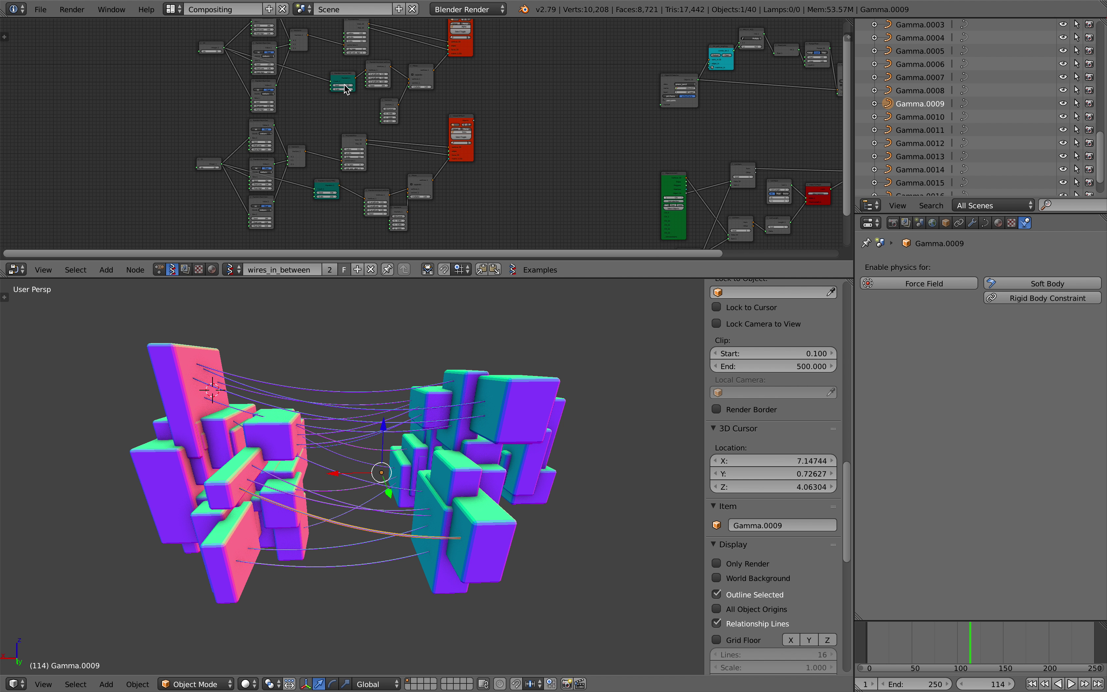
{"action": "middle_click_drag", "start_coordinate": [344, 85], "coordinate": [329, 101]}
{"action": "middle_click_drag", "start_coordinate": [407, 366], "coordinate": [401, 358]}
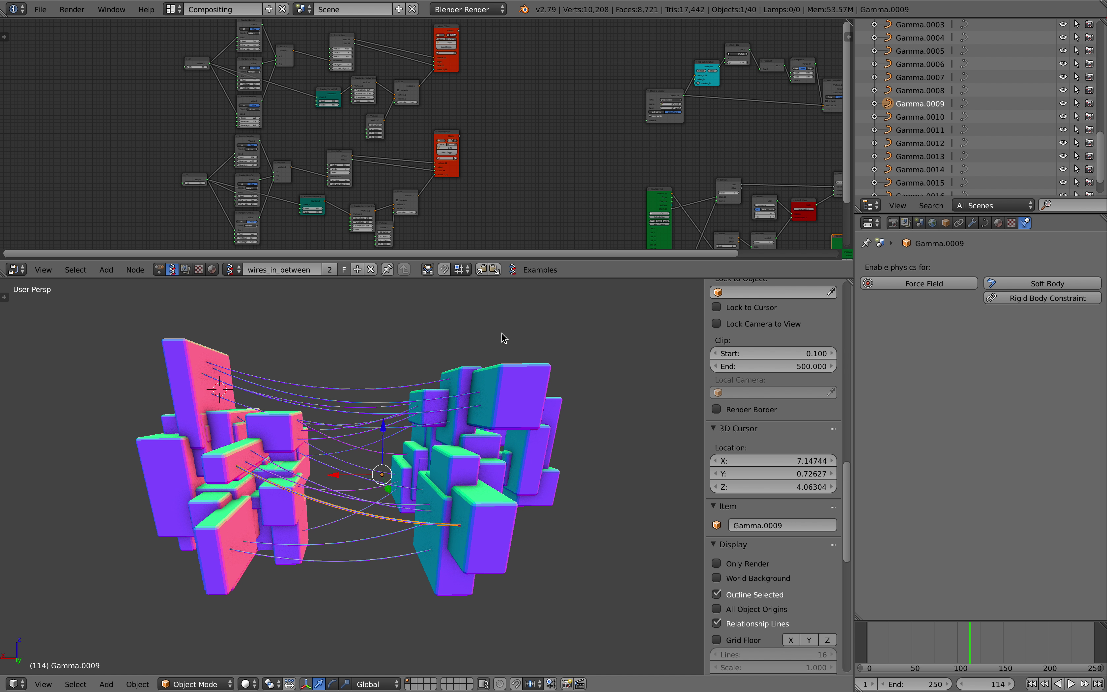
{"action": "middle_click_drag", "start_coordinate": [488, 334], "coordinate": [538, 339], "text": "shift"}
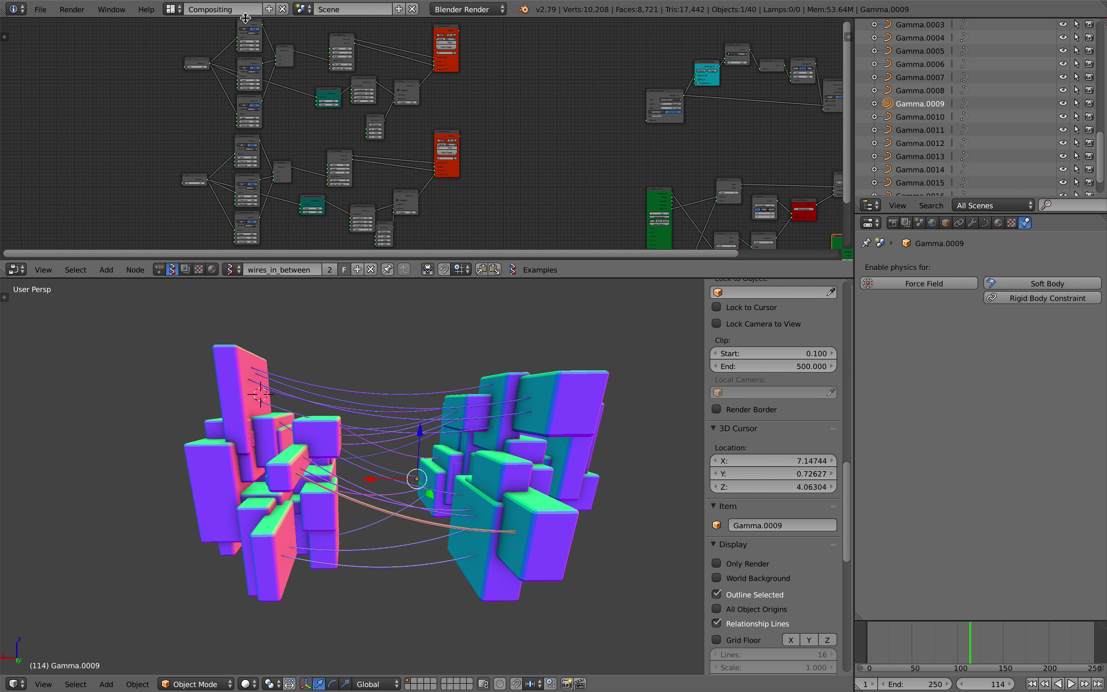
Switch to Finder, open the icosphere_usdz desktop folder, and launch Blender 2.80
{"action": "left_click", "coordinate": [147, 10]}
{"action": "left_click", "coordinate": [167, 183]}
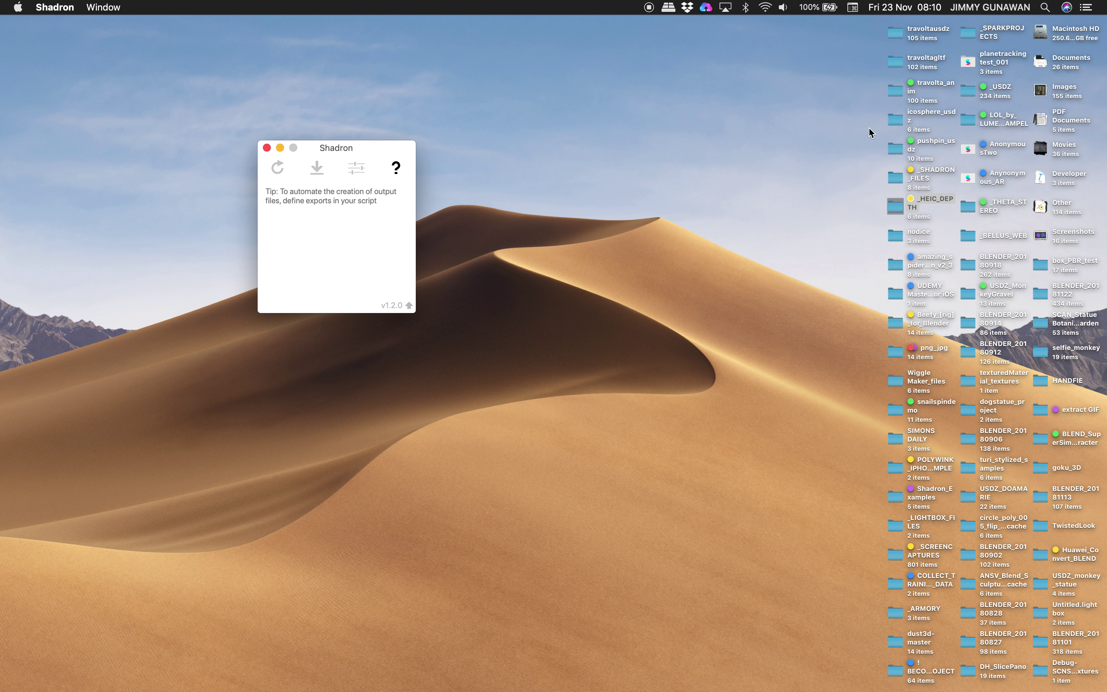
{"action": "left_click", "coordinate": [895, 123]}
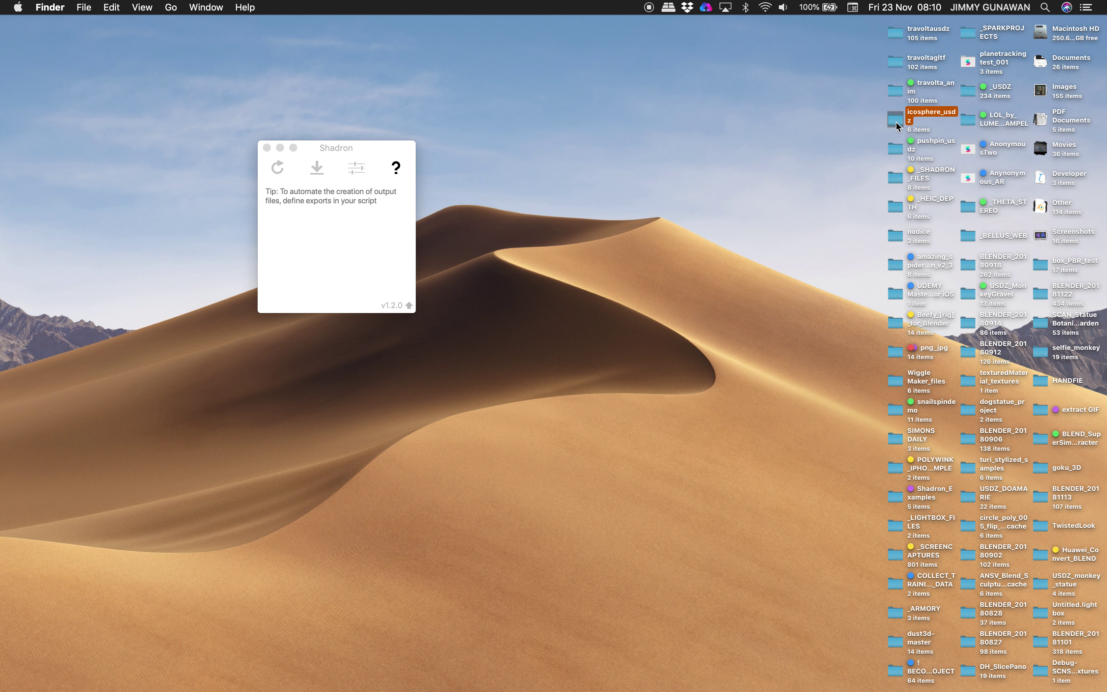
{"action": "double_click", "coordinate": [896, 124]}
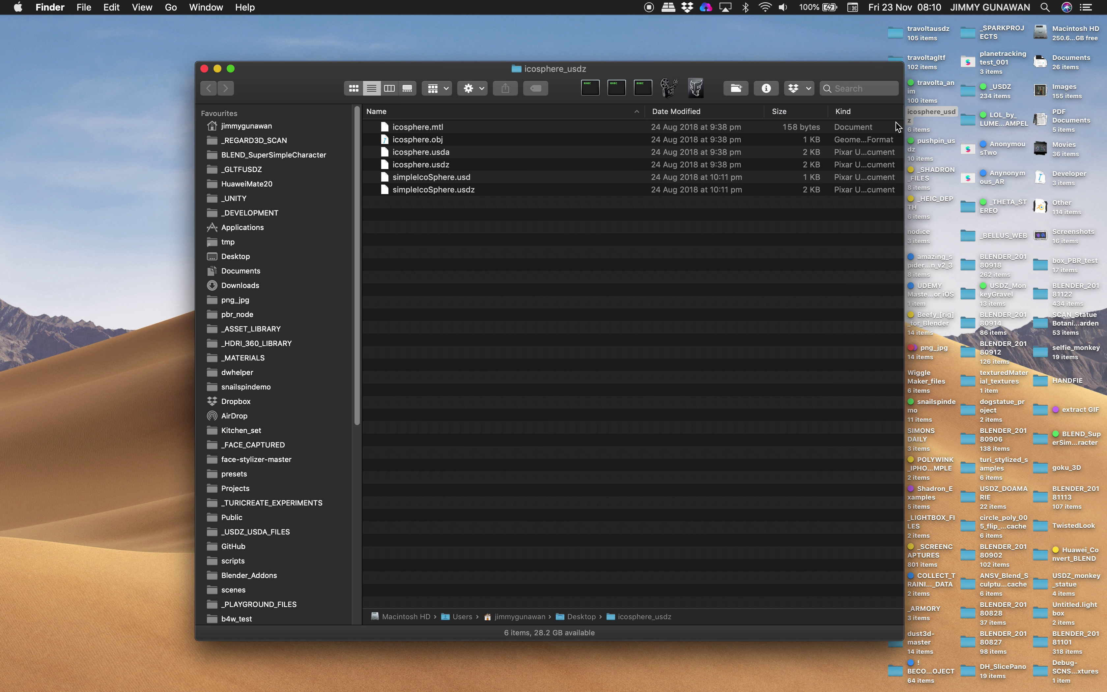
{"action": "left_click", "coordinate": [642, 93]}
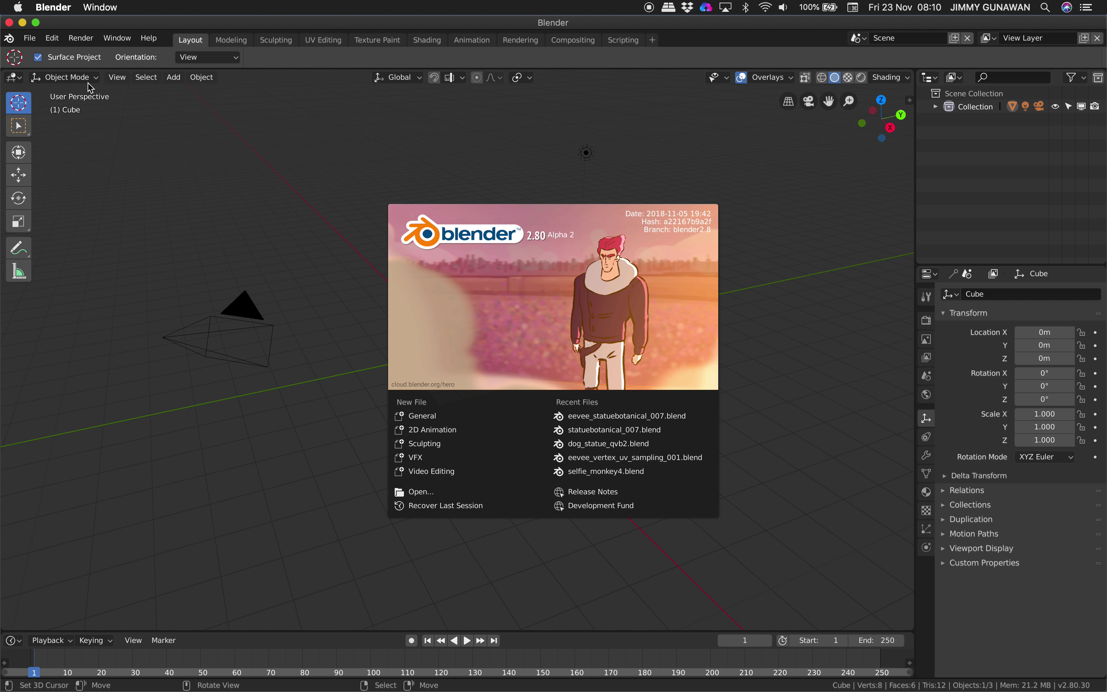
Open wires_demo_002.blend from the Desktop folder
{"action": "left_click", "coordinate": [34, 37]}
{"action": "left_click", "coordinate": [33, 38]}
{"action": "left_click", "coordinate": [41, 65]}
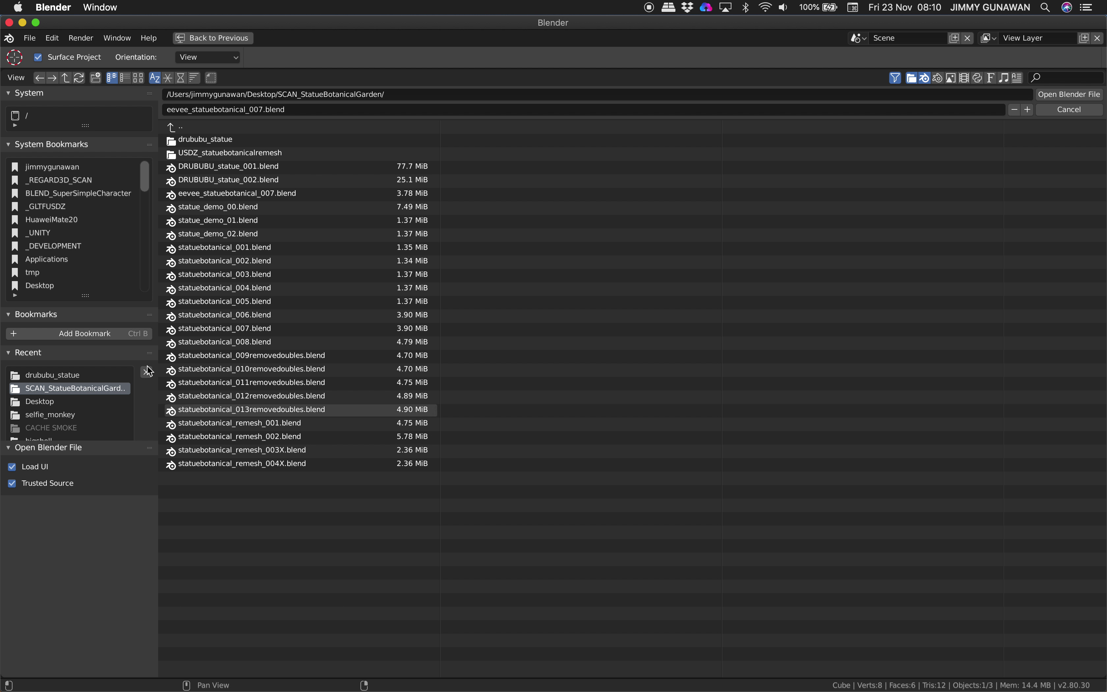
{"action": "left_click", "coordinate": [49, 285]}
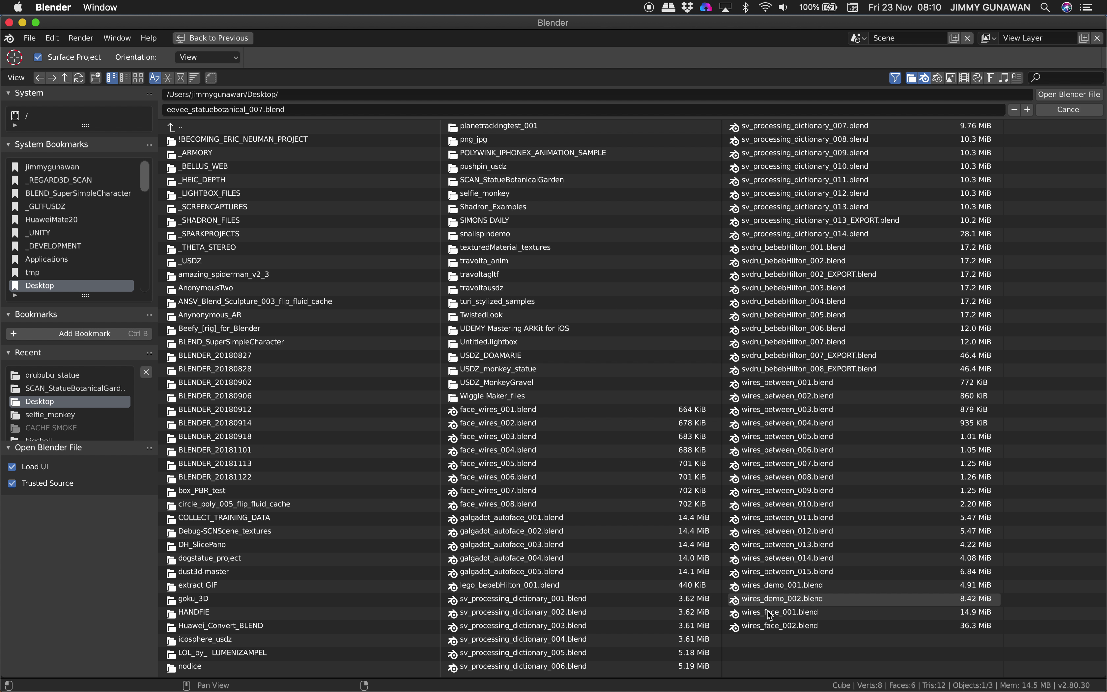
{"action": "double_click", "coordinate": [782, 599]}
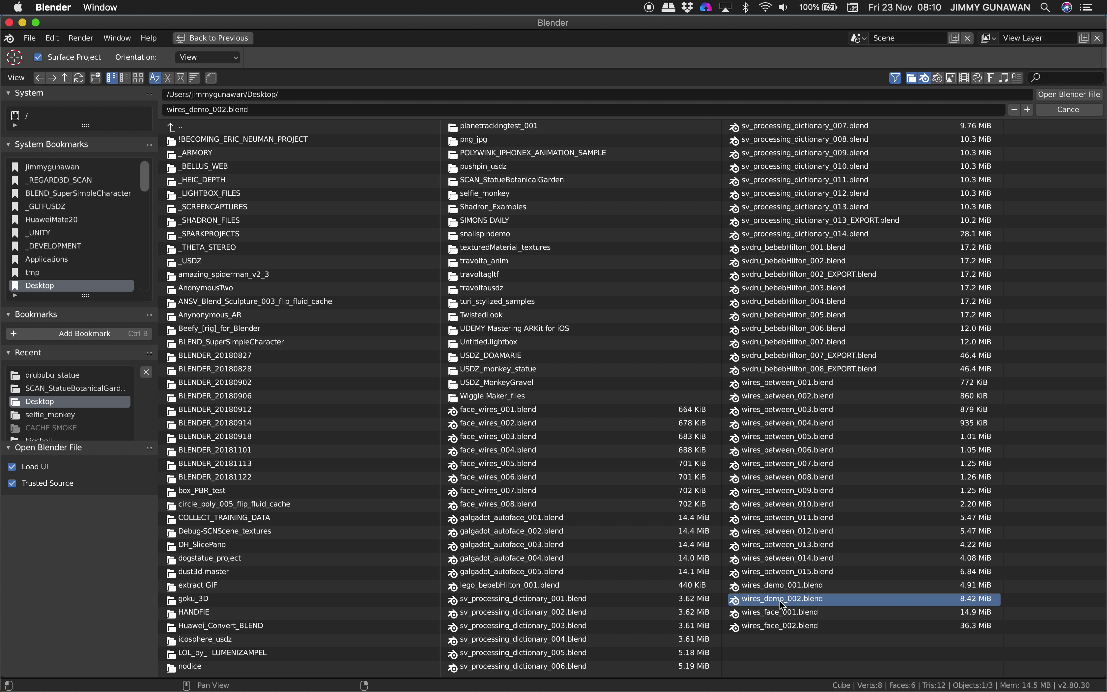
Examine the node tree and the wires between the block clusters in the opened file, with the 3D viewport enlarged and its sidebar shown
{"action": "middle_click_drag", "start_coordinate": [582, 526], "coordinate": [557, 494]}
{"action": "scroll", "coordinate": [557, 494], "scroll_direction": "down", "scroll_amount": 2}
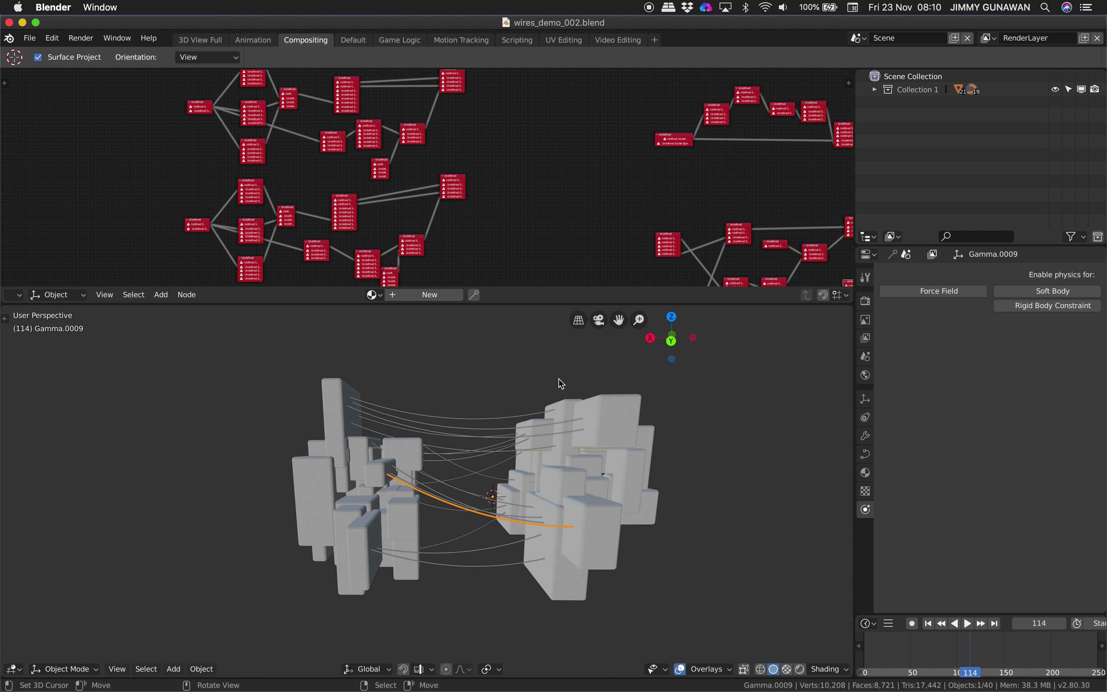
{"action": "scroll", "coordinate": [558, 171], "scroll_direction": "down", "scroll_amount": 2}
{"action": "middle_click_drag", "start_coordinate": [558, 170], "coordinate": [454, 171]}
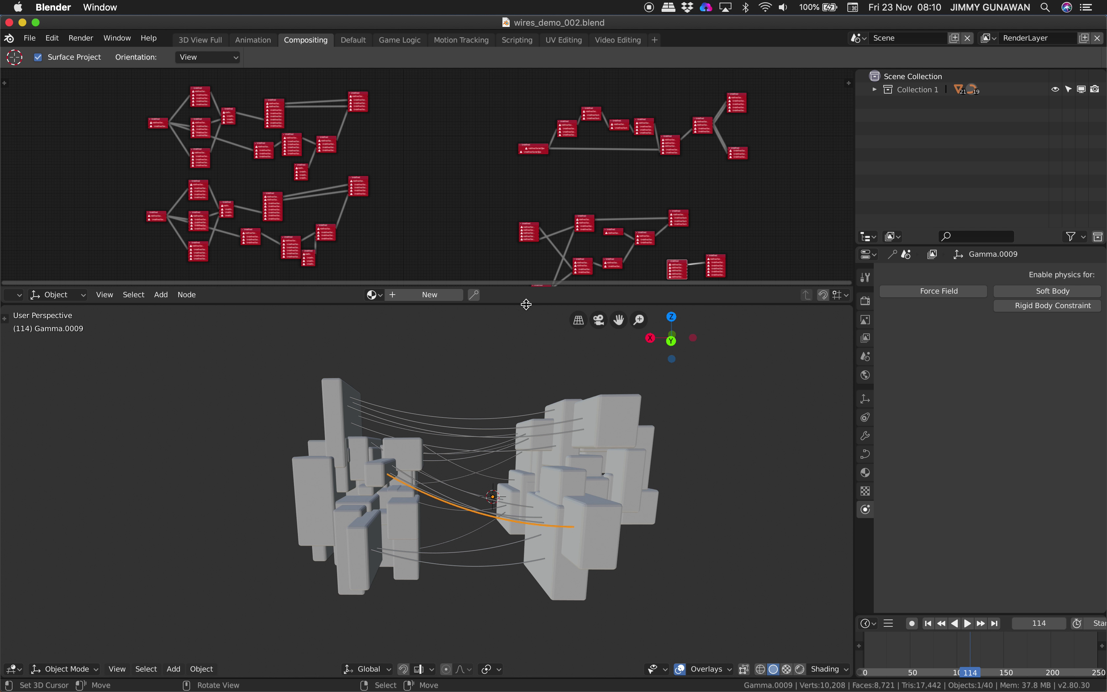
{"action": "left_click_drag", "start_coordinate": [527, 302], "coordinate": [527, 274]}
{"action": "key", "text": "n"}
{"action": "scroll", "coordinate": [423, 156], "scroll_direction": "down", "scroll_amount": 2}
{"action": "middle_click_drag", "start_coordinate": [434, 150], "coordinate": [408, 157]}
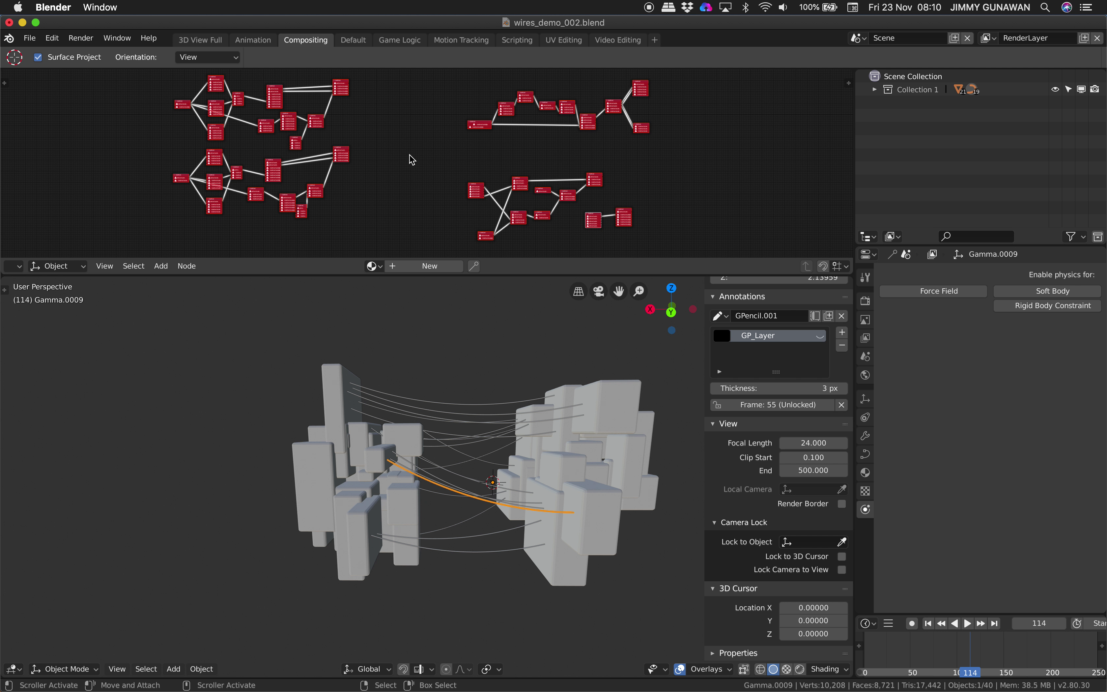
{"action": "left_click_drag", "start_coordinate": [501, 275], "coordinate": [502, 266]}
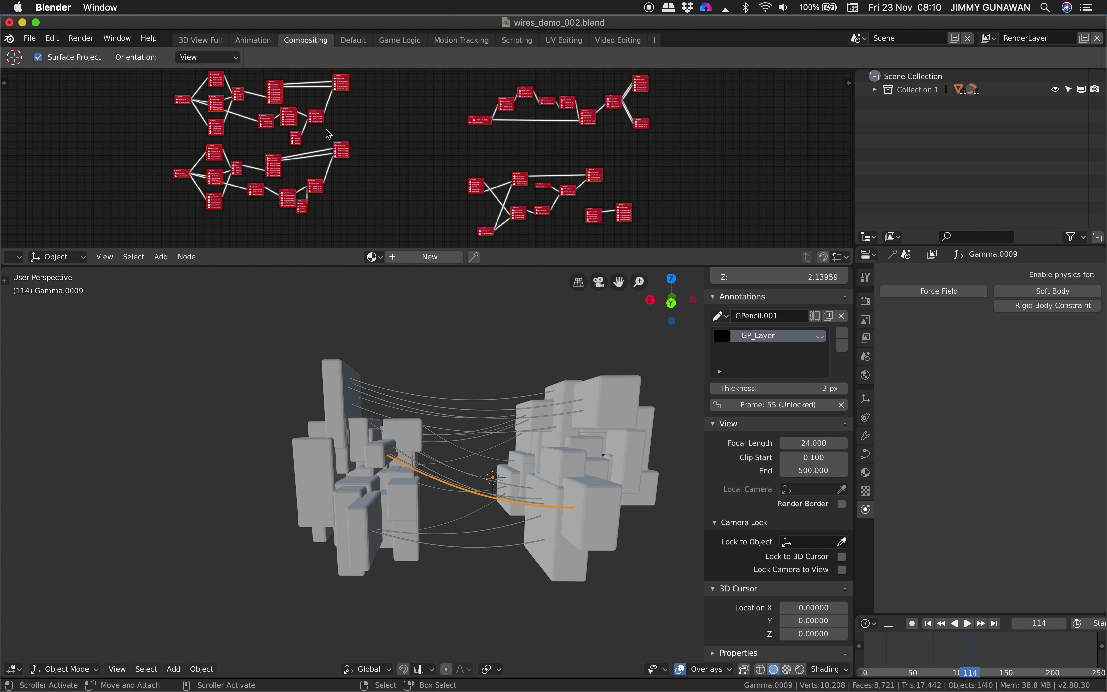
{"action": "middle_click_drag", "start_coordinate": [391, 163], "coordinate": [393, 127]}
{"action": "scroll", "coordinate": [530, 403], "scroll_direction": "up", "scroll_amount": 3}
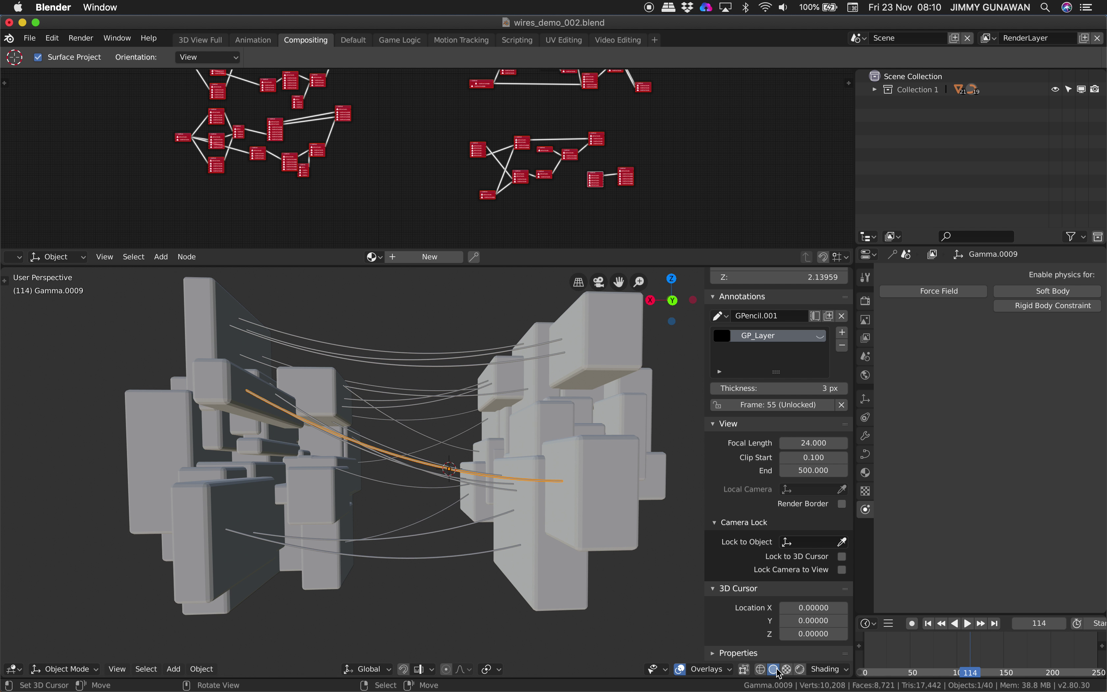
Set the solid shading lighting to MatCap and choose the light grey matcap
{"action": "left_click", "coordinate": [828, 669]}
{"action": "left_click", "coordinate": [859, 425]}
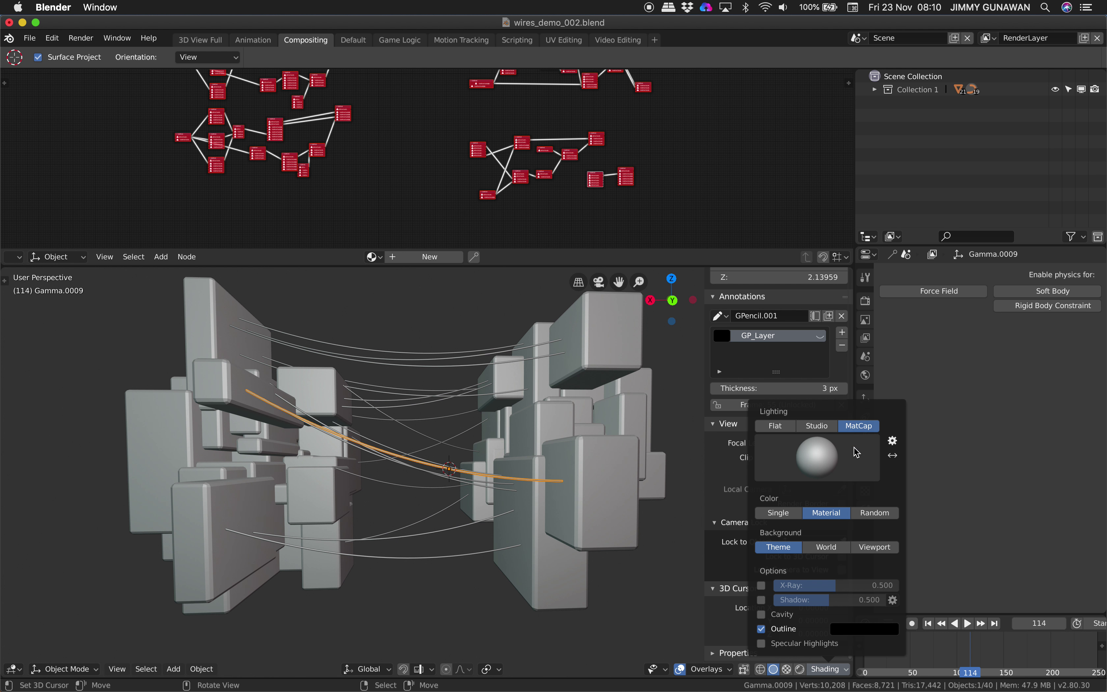
{"action": "left_click", "coordinate": [820, 460]}
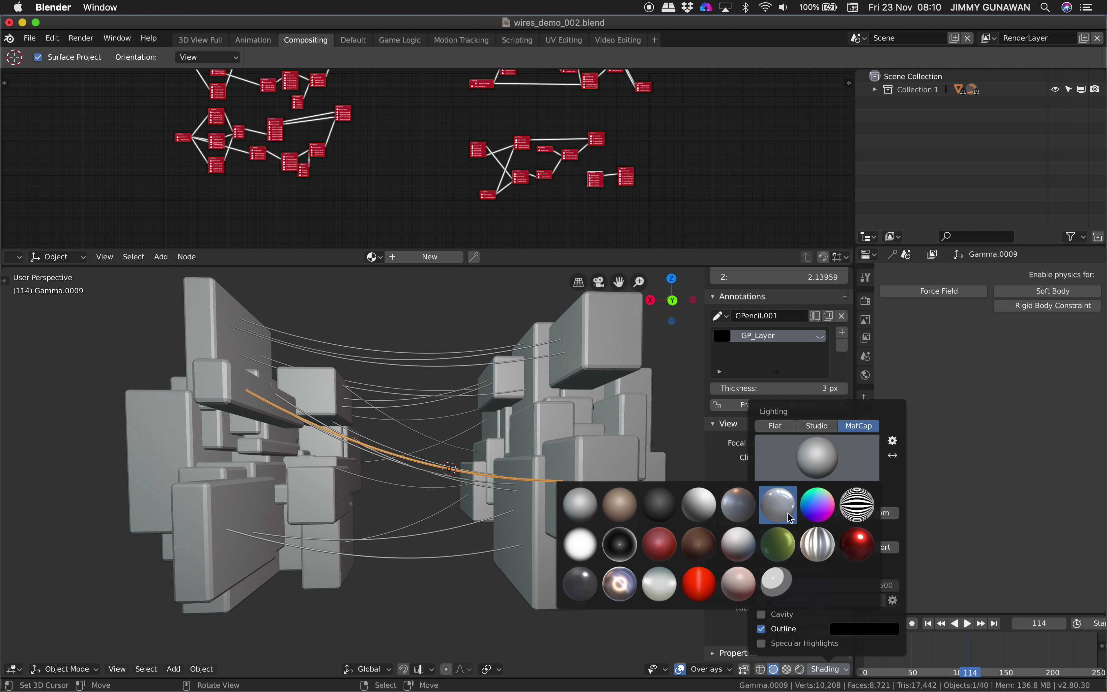
{"action": "left_click", "coordinate": [821, 469]}
{"action": "left_click", "coordinate": [821, 469]}
{"action": "left_click", "coordinate": [699, 504]}
Try the black-and-white striped matcap and apply the glossy light grey one
{"action": "left_click", "coordinate": [819, 462]}
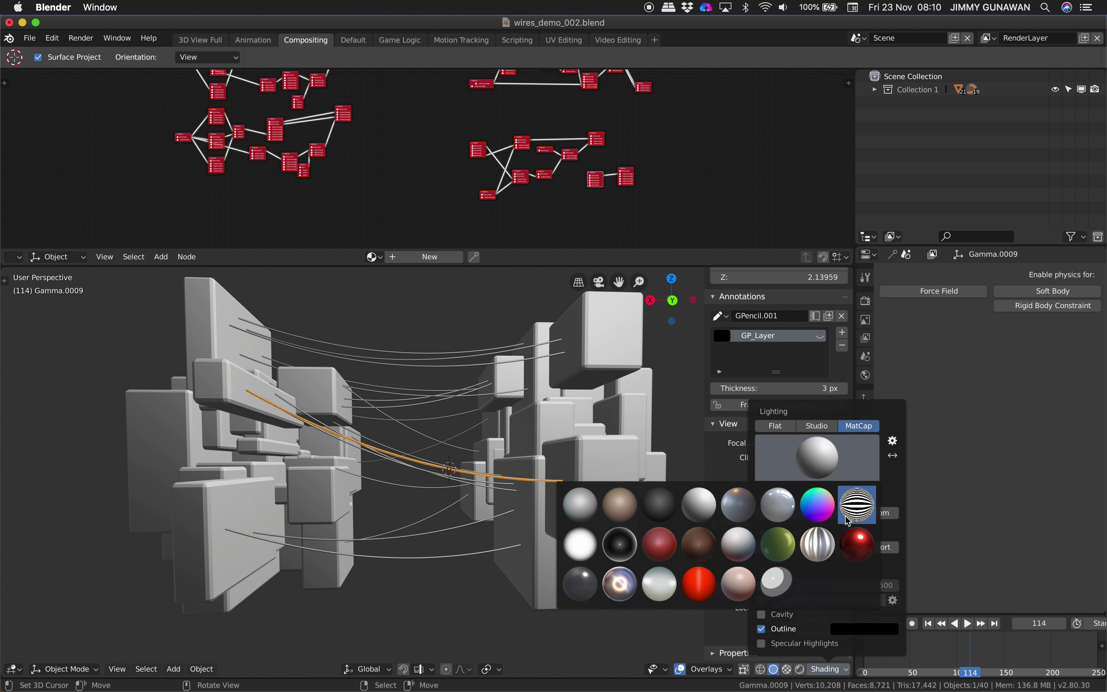
{"action": "left_click", "coordinate": [846, 517]}
{"action": "left_click", "coordinate": [816, 466]}
{"action": "left_click", "coordinate": [792, 502]}
{"action": "left_click", "coordinate": [814, 472]}
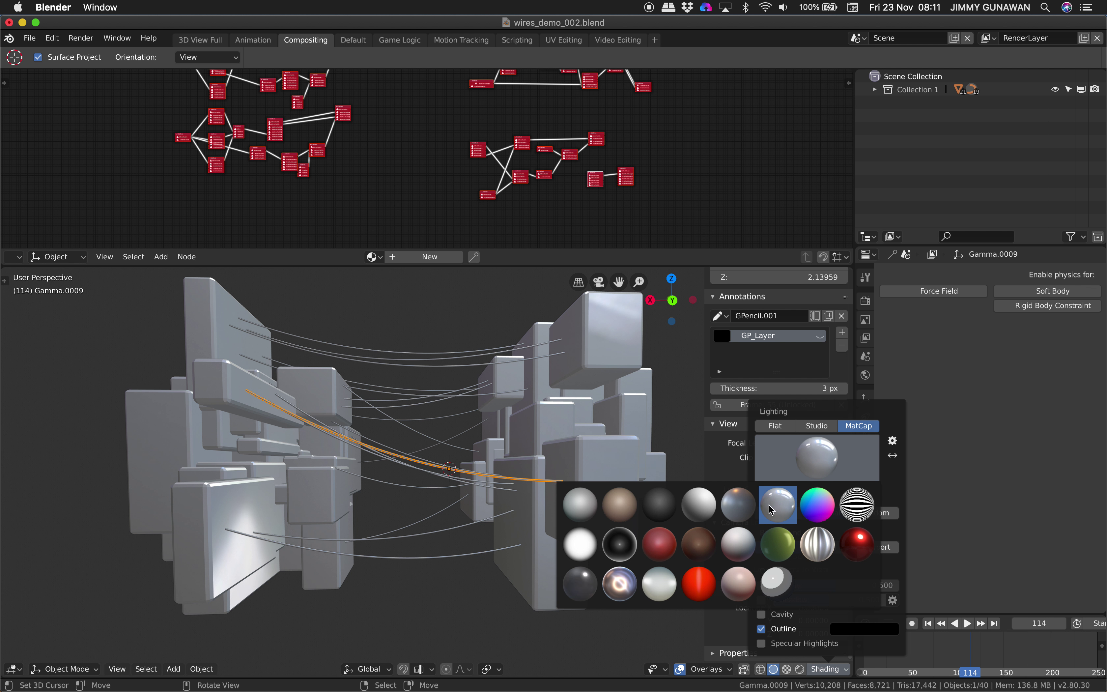
{"action": "left_click", "coordinate": [768, 505]}
{"action": "mouse_move", "coordinate": [587, 501]}
{"action": "middle_mouse_down"}
{"action": "mouse_move", "coordinate": [561, 501]}
{"action": "mouse_move", "coordinate": [577, 497]}
{"action": "middle_mouse_up"}
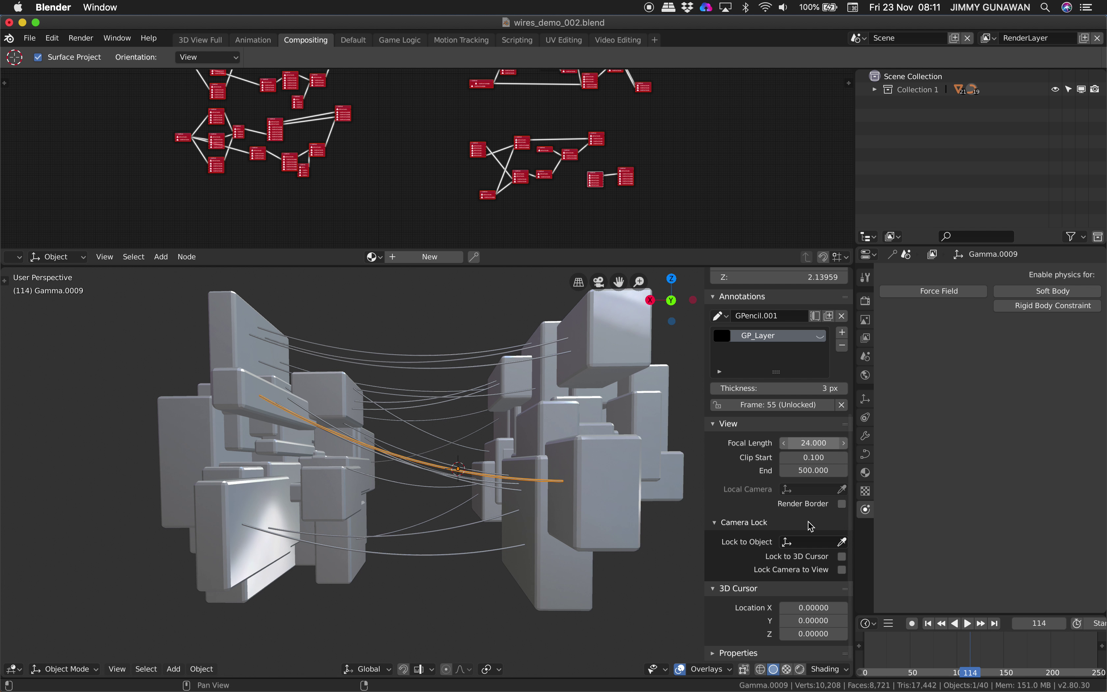
Hide the 3D viewport's sidebar and set the solid shading color to Random
{"action": "left_click", "coordinate": [830, 669]}
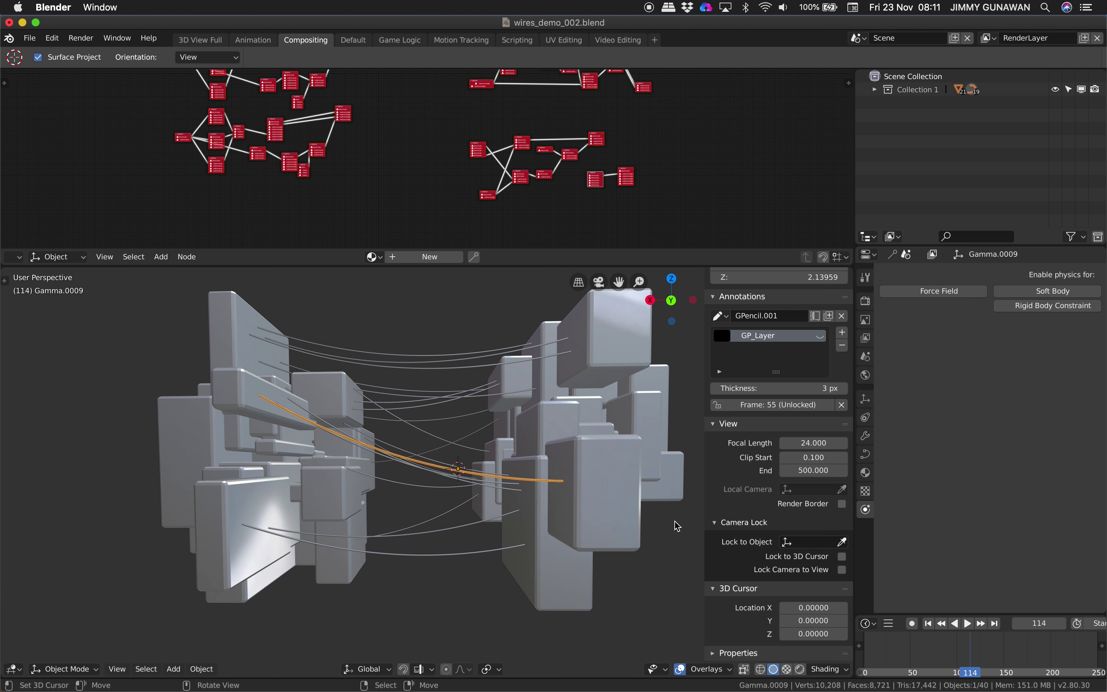
{"action": "left_click_drag", "start_coordinate": [705, 511], "coordinate": [923, 508]}
{"action": "left_click", "coordinate": [837, 669]}
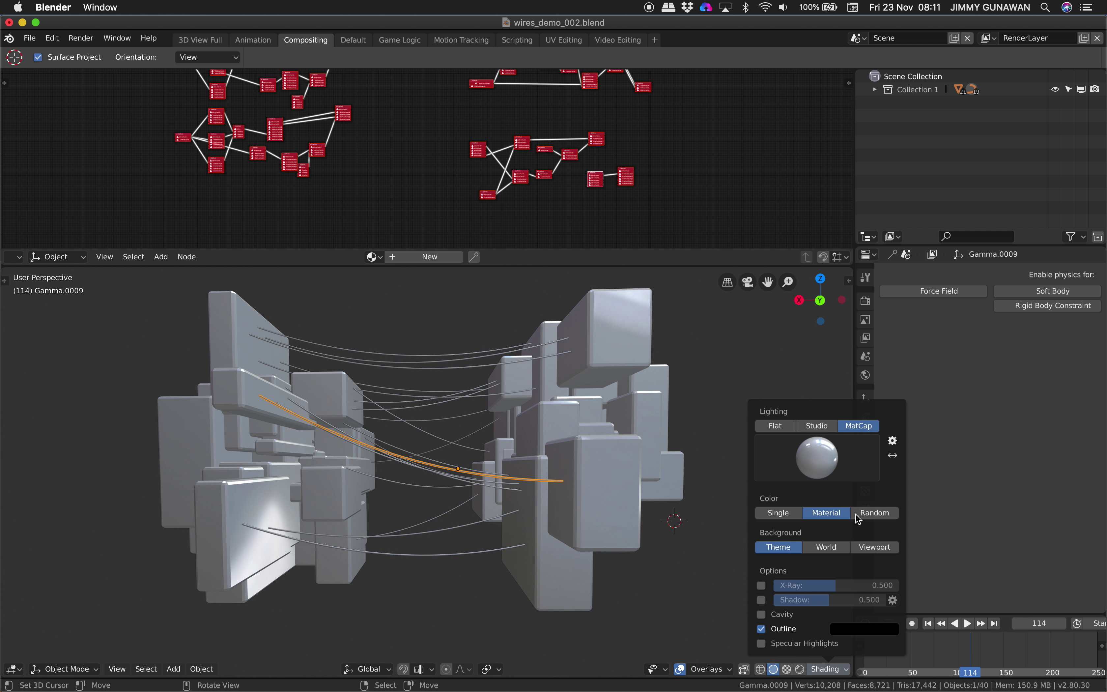
{"action": "left_click", "coordinate": [862, 513]}
Try the rainbow normal, glossy grey and light grey matcaps on the randomly colored objects
{"action": "left_click", "coordinate": [830, 467]}
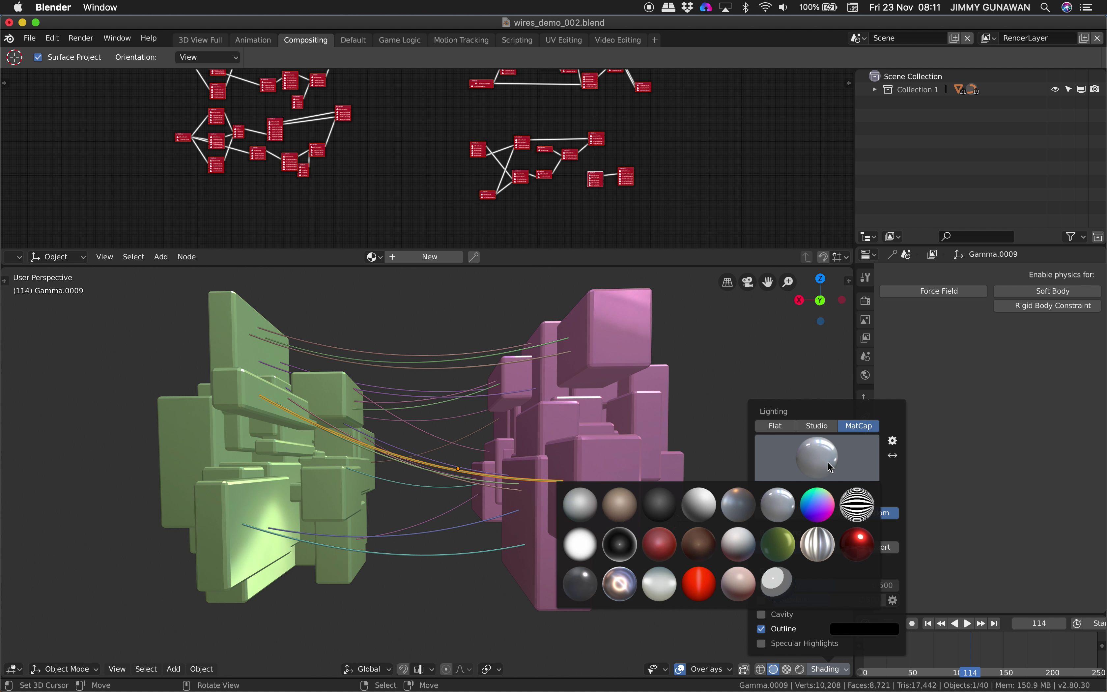
{"action": "left_click", "coordinate": [807, 511]}
{"action": "left_click", "coordinate": [805, 476]}
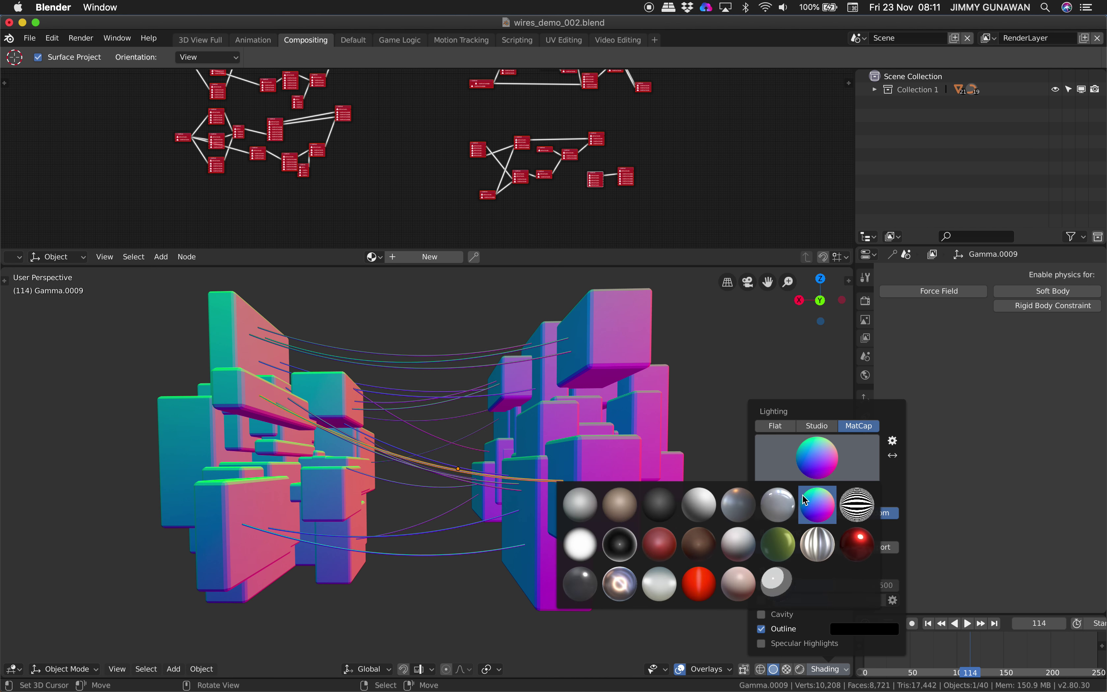
{"action": "left_click", "coordinate": [783, 516]}
{"action": "left_click", "coordinate": [812, 467]}
{"action": "left_click", "coordinate": [698, 503]}
Try the dark grey matcap and the blue-grey one with an orange highlight
{"action": "left_click", "coordinate": [806, 471]}
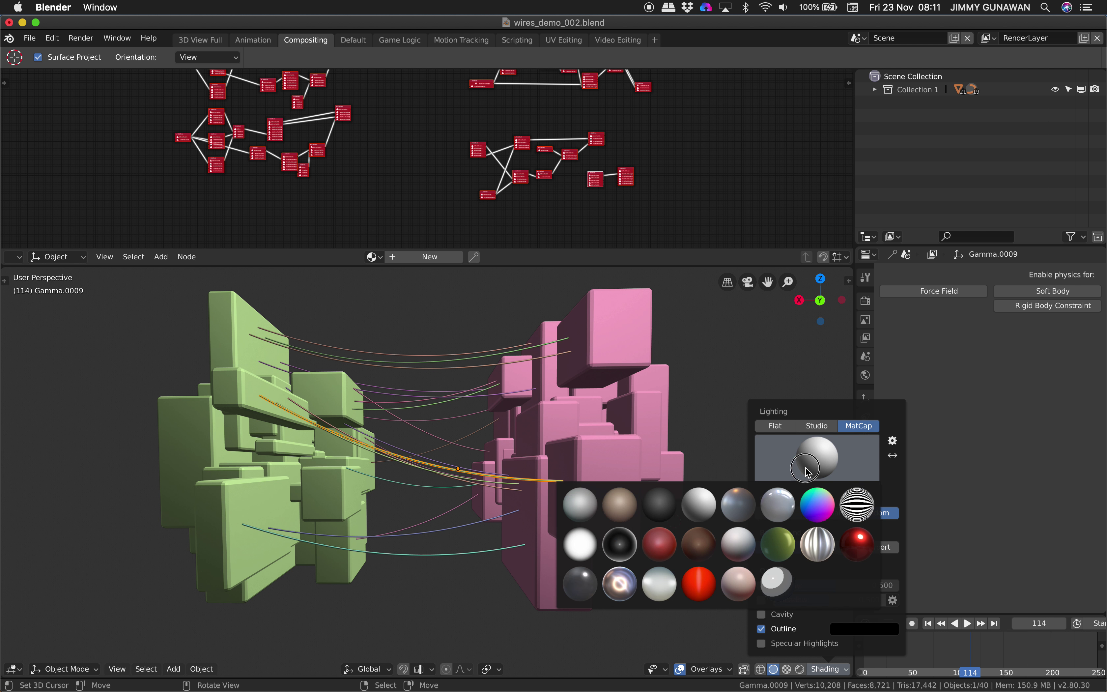
{"action": "left_click", "coordinate": [675, 511]}
{"action": "left_click", "coordinate": [821, 477]}
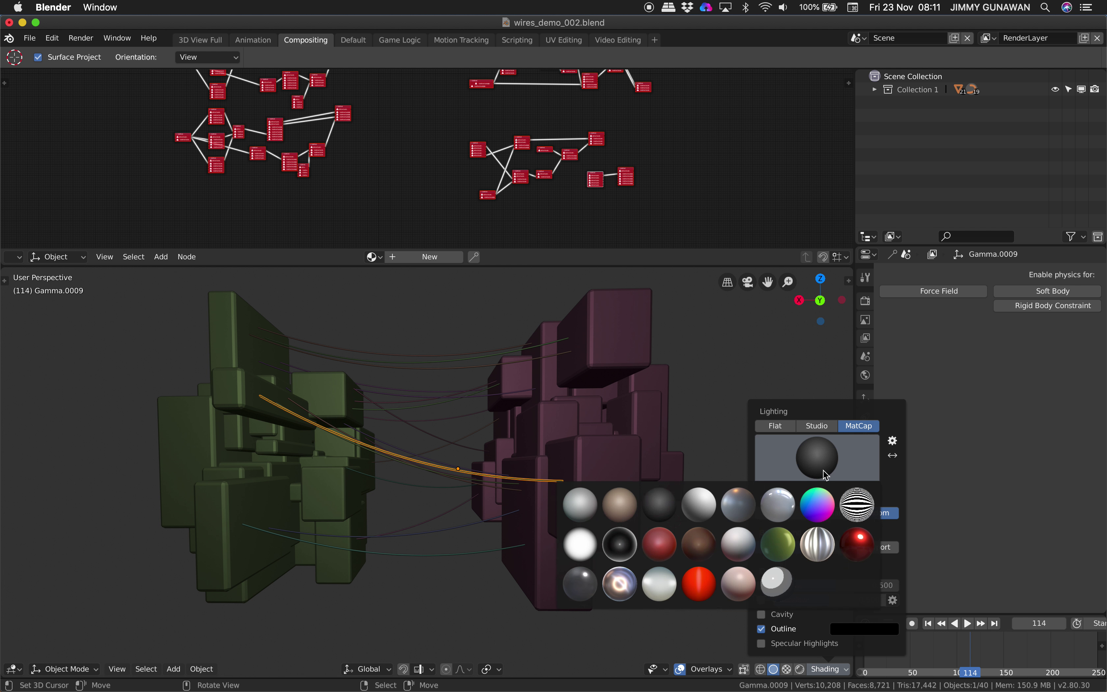
{"action": "left_click", "coordinate": [720, 504]}
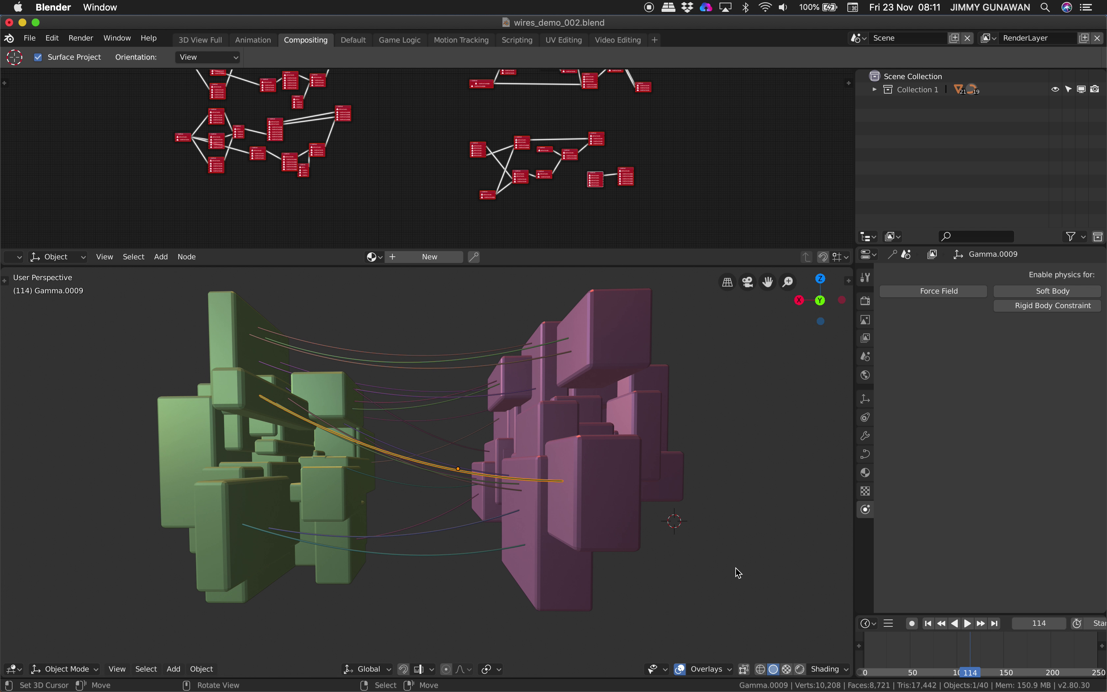
Deselect all blocks and wires in the 3D viewport
{"action": "key", "text": "a"}
{"action": "mouse_move", "coordinate": [445, 474]}
{"action": "middle_mouse_down"}
{"action": "mouse_move", "coordinate": [549, 476]}
{"action": "mouse_move", "coordinate": [439, 476]}
{"action": "middle_mouse_up"}
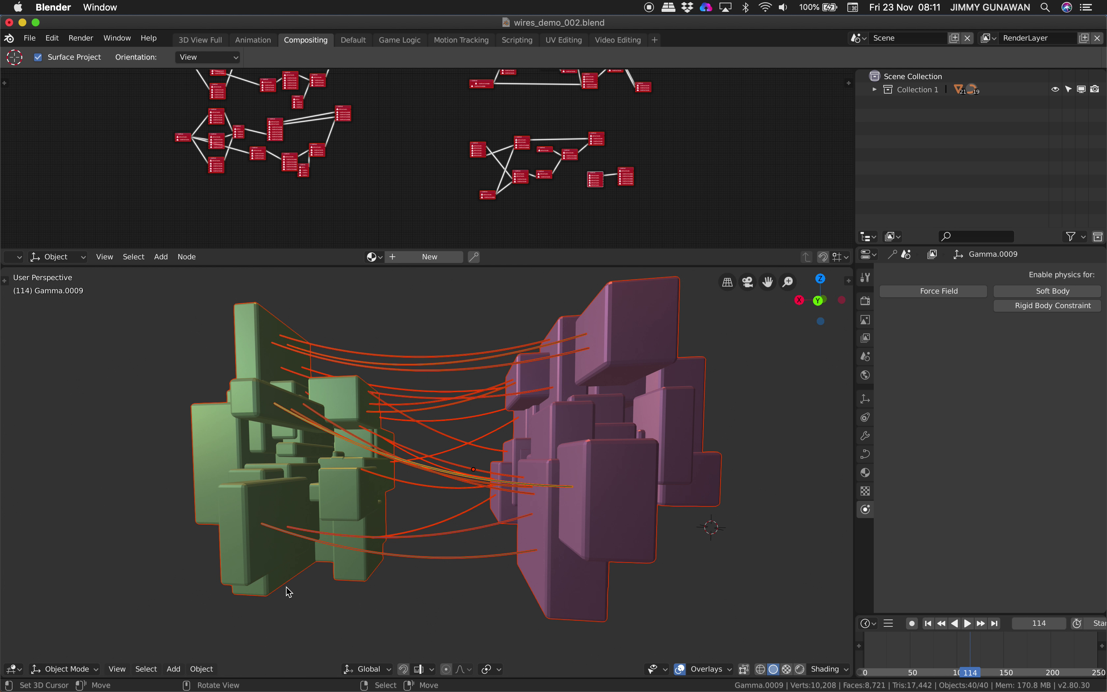
{"action": "left_click", "coordinate": [147, 669]}
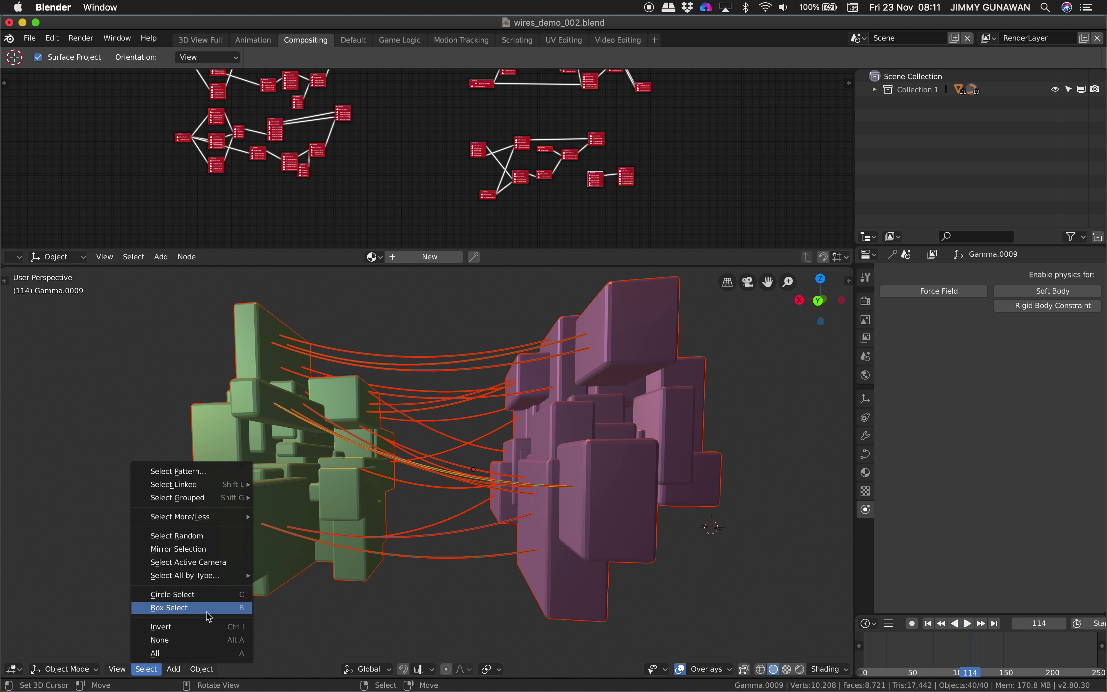
{"action": "left_click", "coordinate": [218, 643]}
{"action": "middle_click_drag", "start_coordinate": [383, 556], "coordinate": [424, 547]}
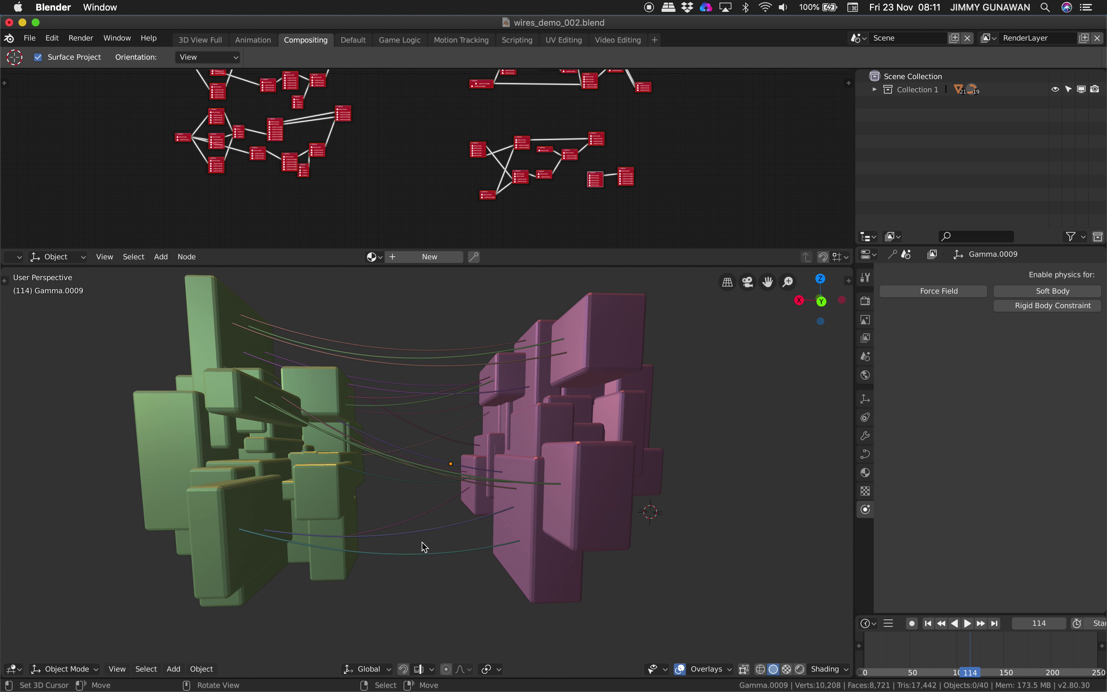
Try the bright red matcap and return the shading to the glossy light grey one
{"action": "left_click", "coordinate": [811, 669]}
{"action": "left_click", "coordinate": [825, 475]}
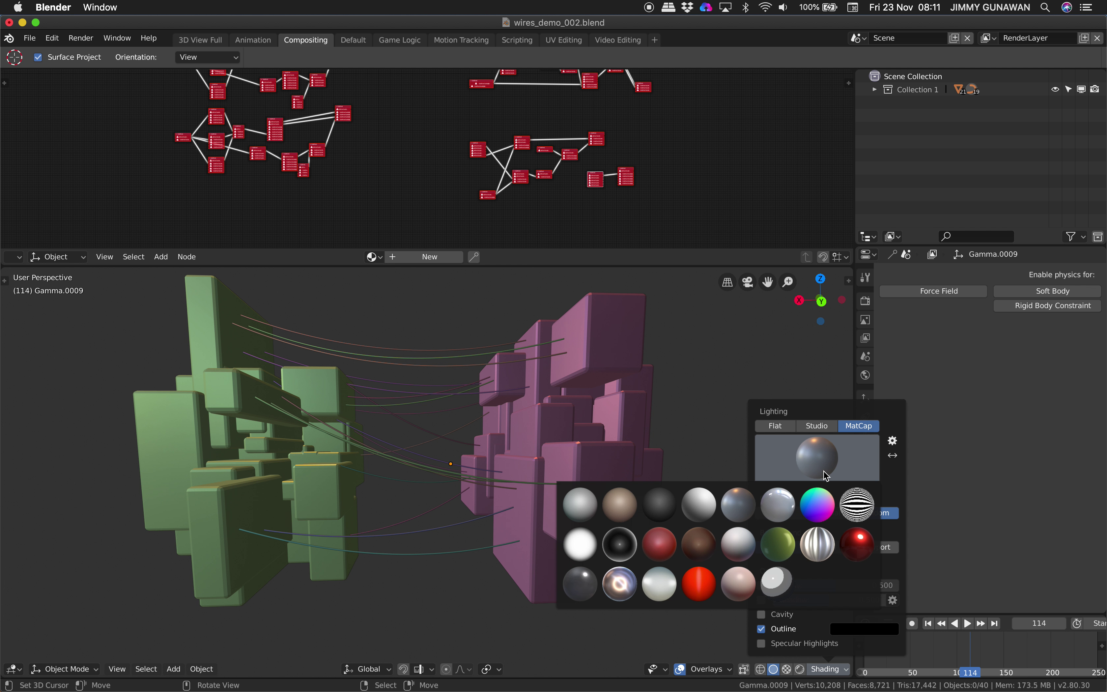
{"action": "left_click", "coordinate": [686, 602]}
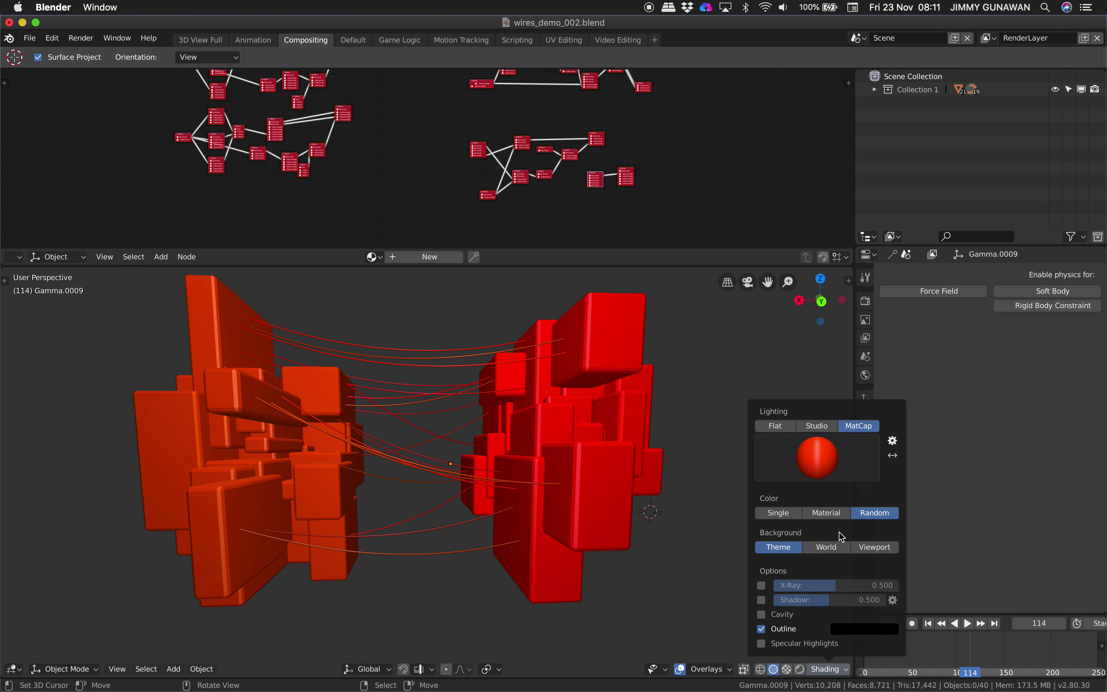
{"action": "left_click", "coordinate": [816, 457]}
{"action": "left_click", "coordinate": [816, 503]}
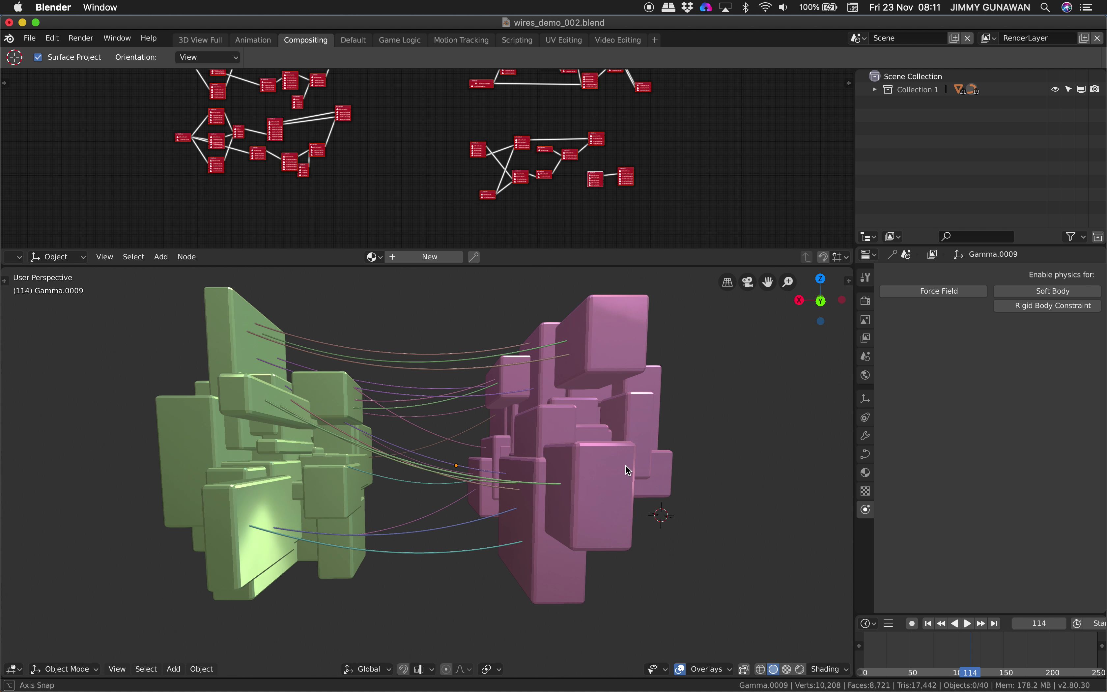
Turn off the viewport overlays and enlarge the 3D viewport by shrinking the node editor
{"action": "middle_click_drag", "start_coordinate": [627, 470], "coordinate": [676, 503]}
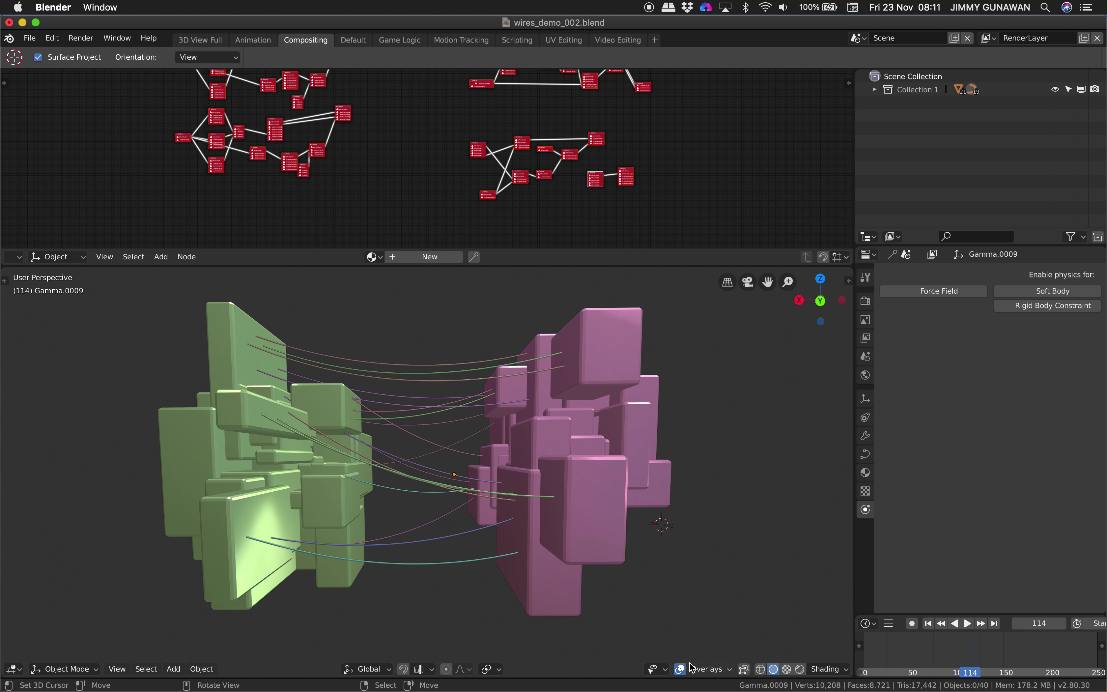
{"action": "left_click", "coordinate": [681, 668]}
{"action": "middle_click_drag", "start_coordinate": [658, 571], "coordinate": [660, 513]}
{"action": "left_click_drag", "start_coordinate": [488, 247], "coordinate": [490, 192]}
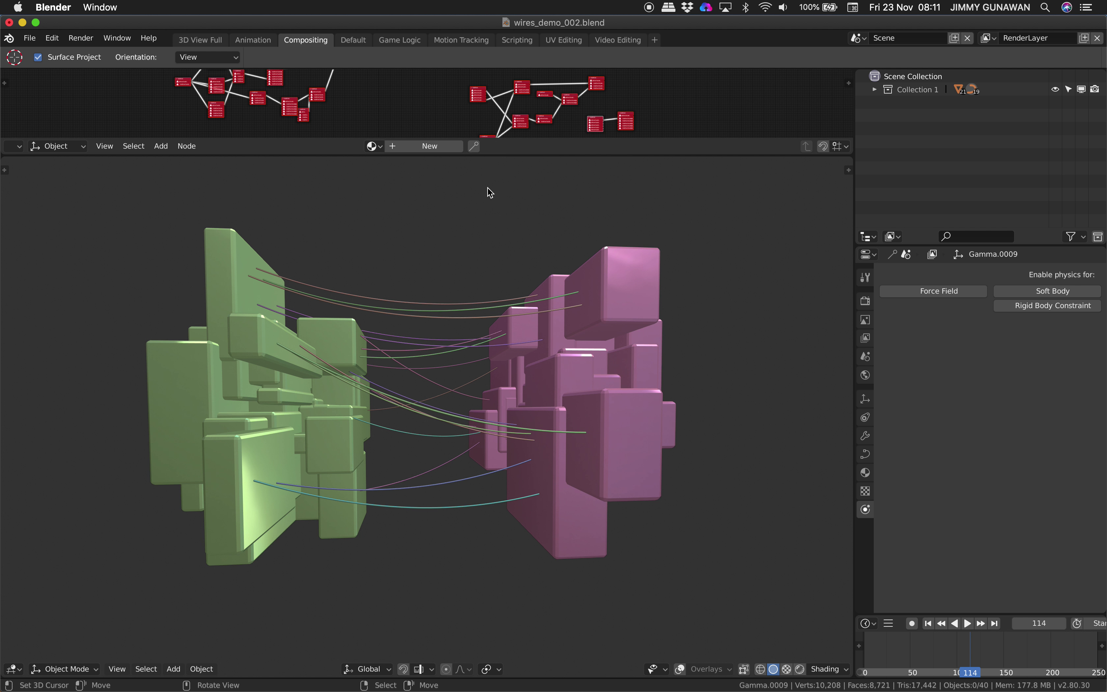
{"action": "middle_click_drag", "start_coordinate": [501, 249], "coordinate": [504, 272], "text": "shift"}
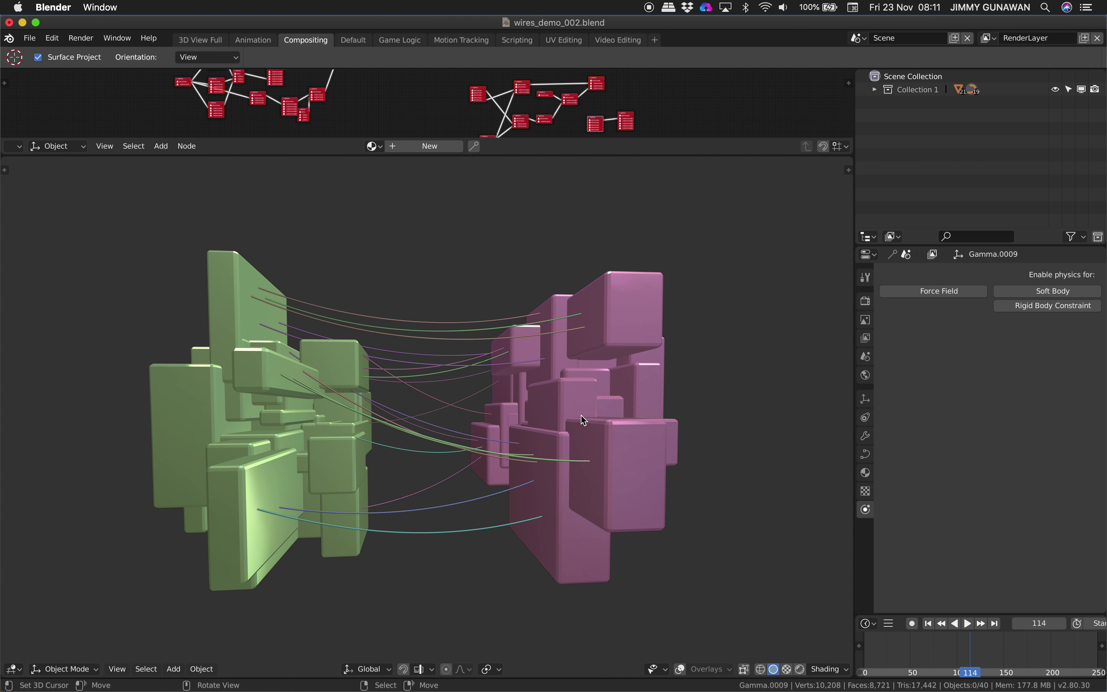
{"action": "mouse_move", "coordinate": [581, 417]}
{"action": "middle_mouse_down"}
{"action": "mouse_move", "coordinate": [611, 410]}
{"action": "mouse_move", "coordinate": [612, 435]}
{"action": "mouse_move", "coordinate": [574, 420]}
{"action": "middle_mouse_up"}
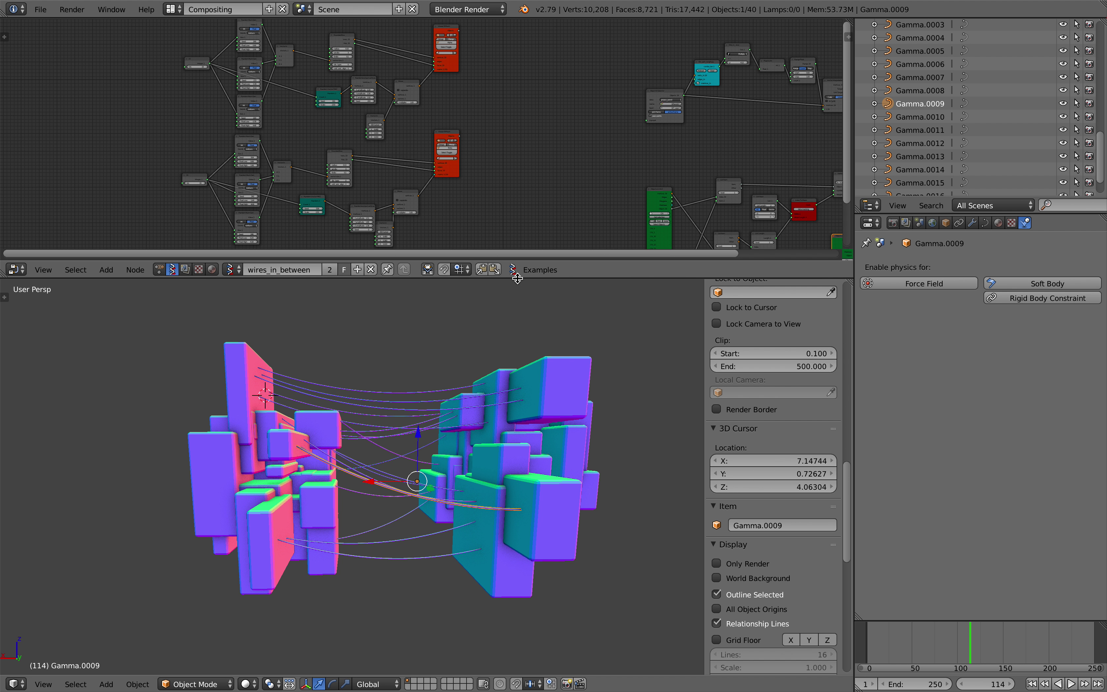
Switch back to Blender 2.79 and enlarge the node editor to show the whole wires_in_between tree
{"action": "left_click_drag", "start_coordinate": [517, 277], "coordinate": [517, 346]}
{"action": "middle_click_drag", "start_coordinate": [538, 289], "coordinate": [450, 227]}
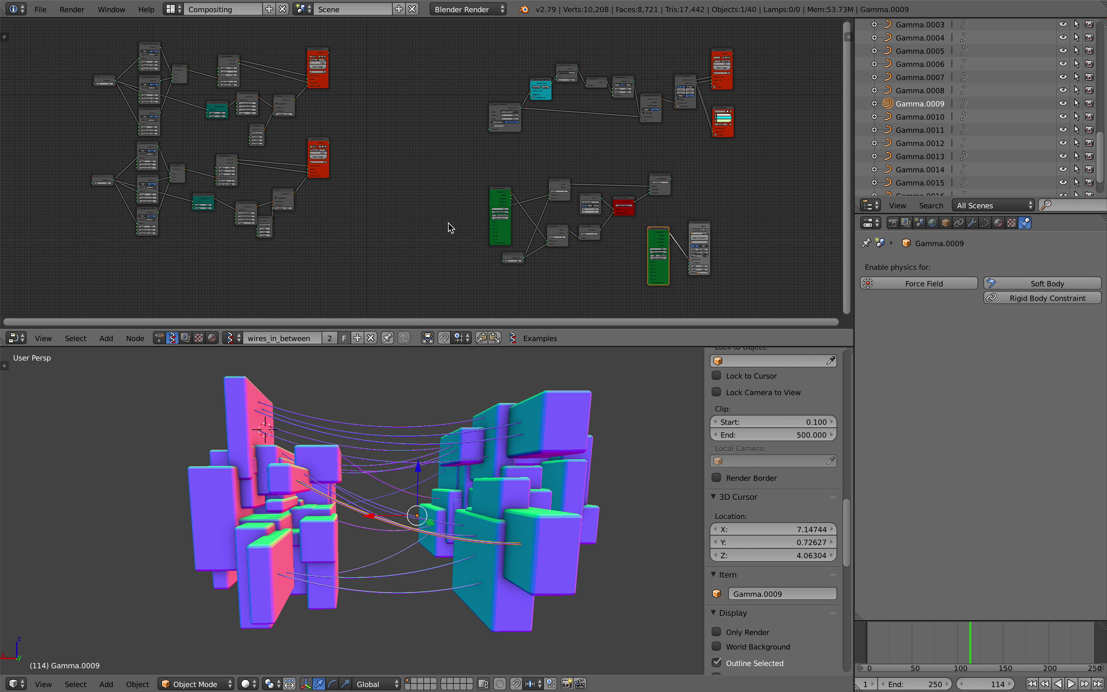